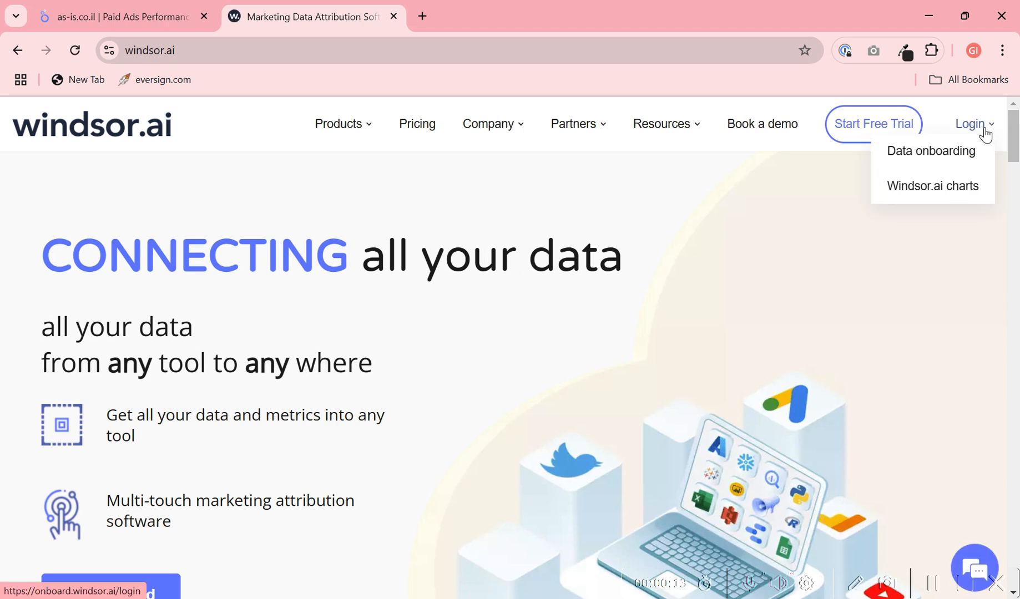
# - Log in to Windsor.ai data onboarding, search the platforms for "fac" and open the Facebook Ads data source
pyautogui.click(984, 131)
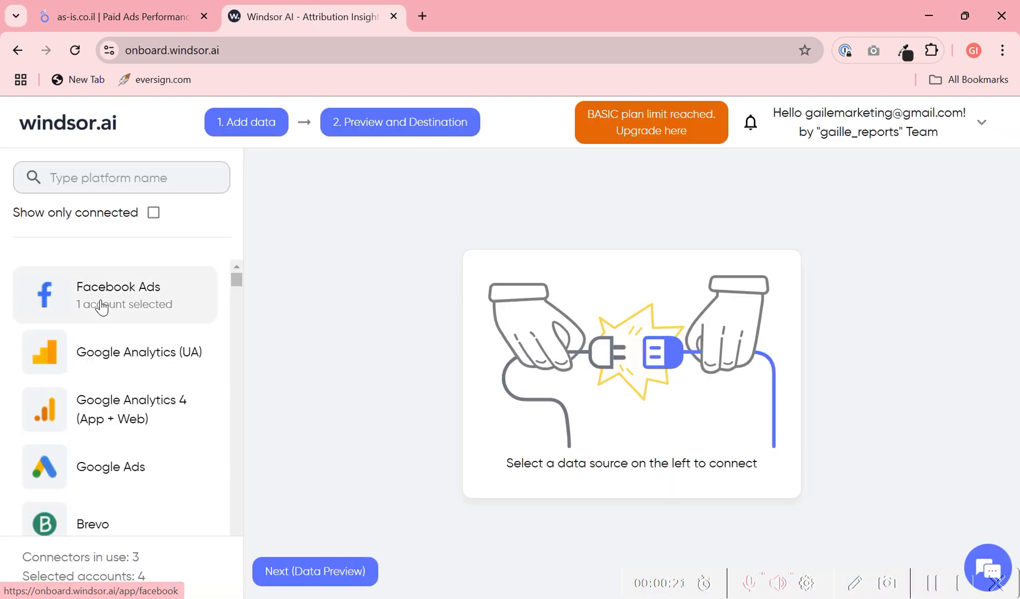
pyautogui.click(117, 174)
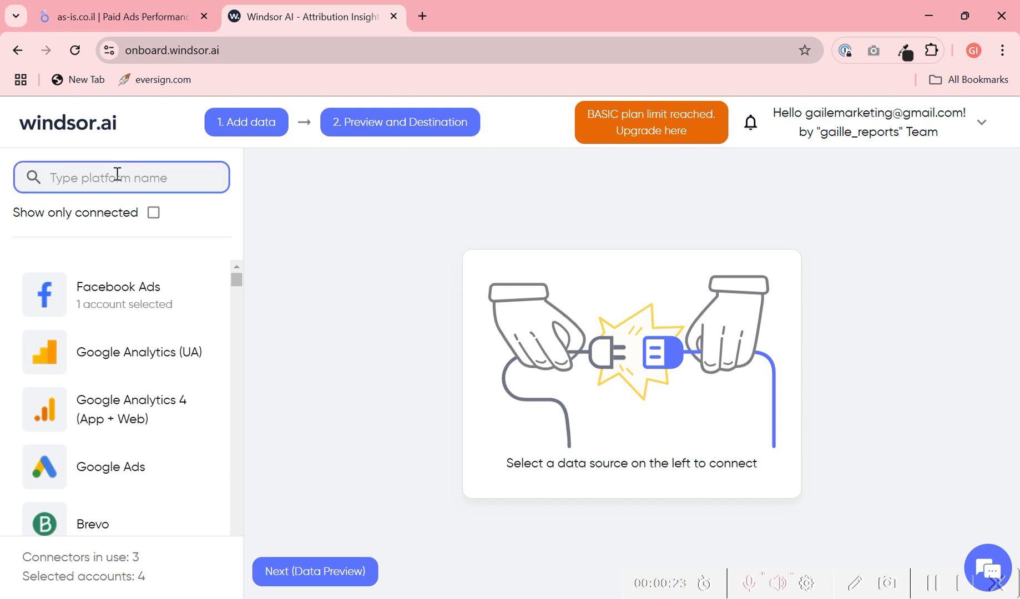
pyautogui.write('fac')
pyautogui.click(98, 306)
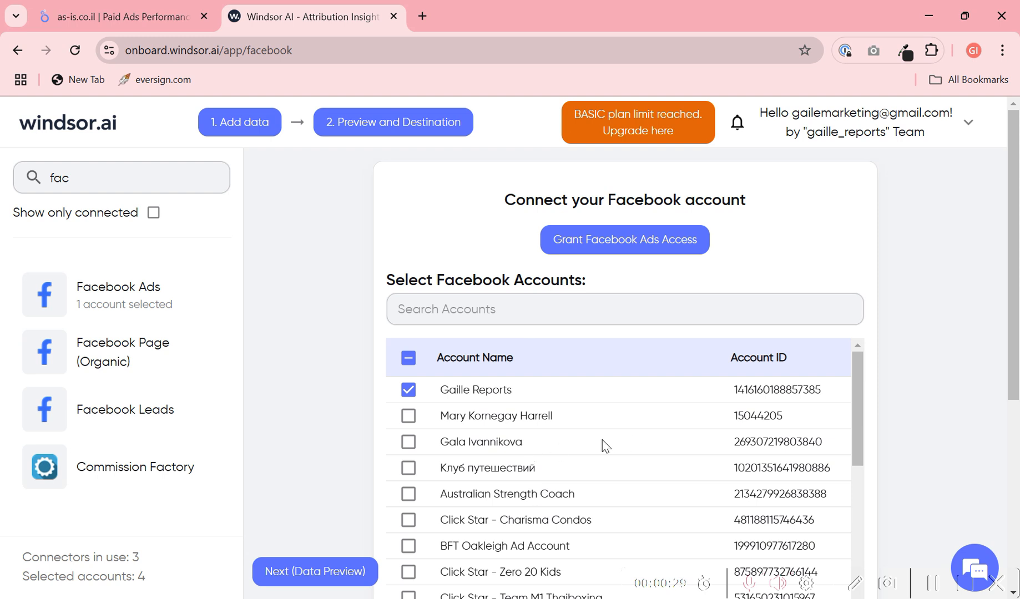
# - Examine the Facebook accounts list and attribution window settings, and view the login window for granting Facebook Ads access
pyautogui.scroll(-12, 574, 459)
pyautogui.scroll(-4, 475, 482)
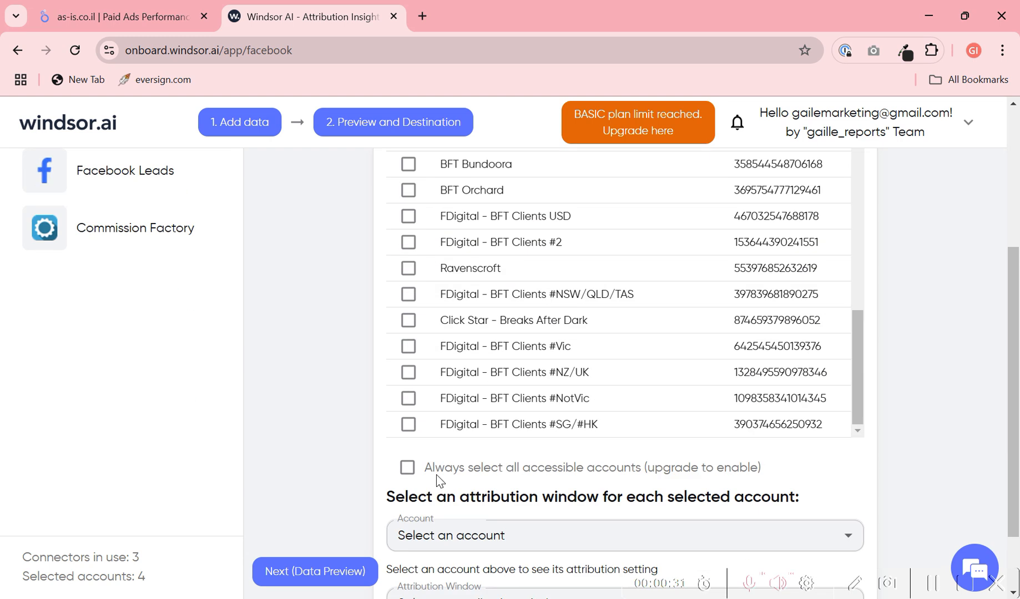
pyautogui.scroll(2, 410, 339)
pyautogui.scroll(4, 409, 339)
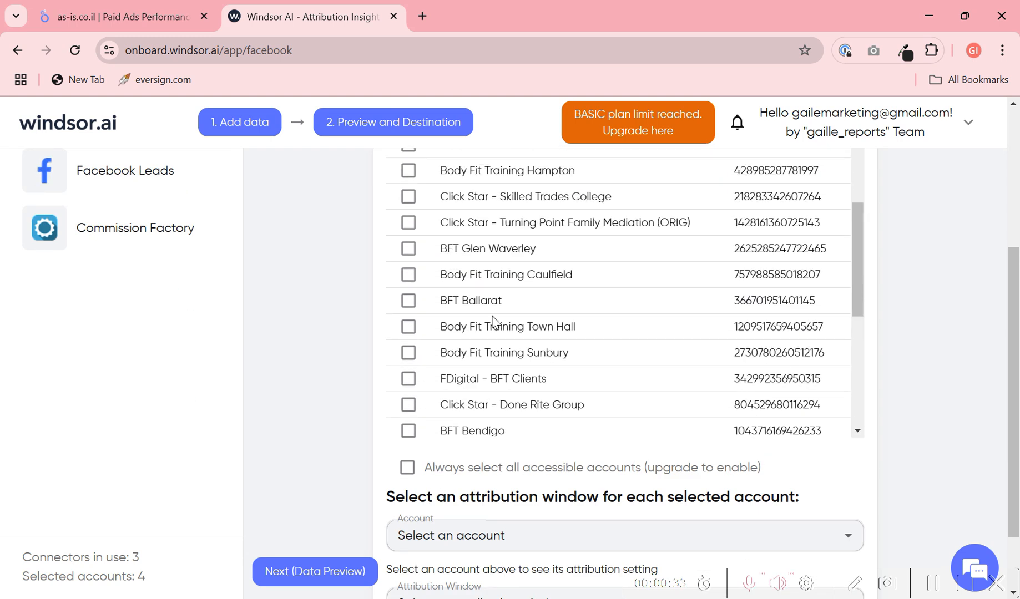
pyautogui.scroll(4, 954, 296)
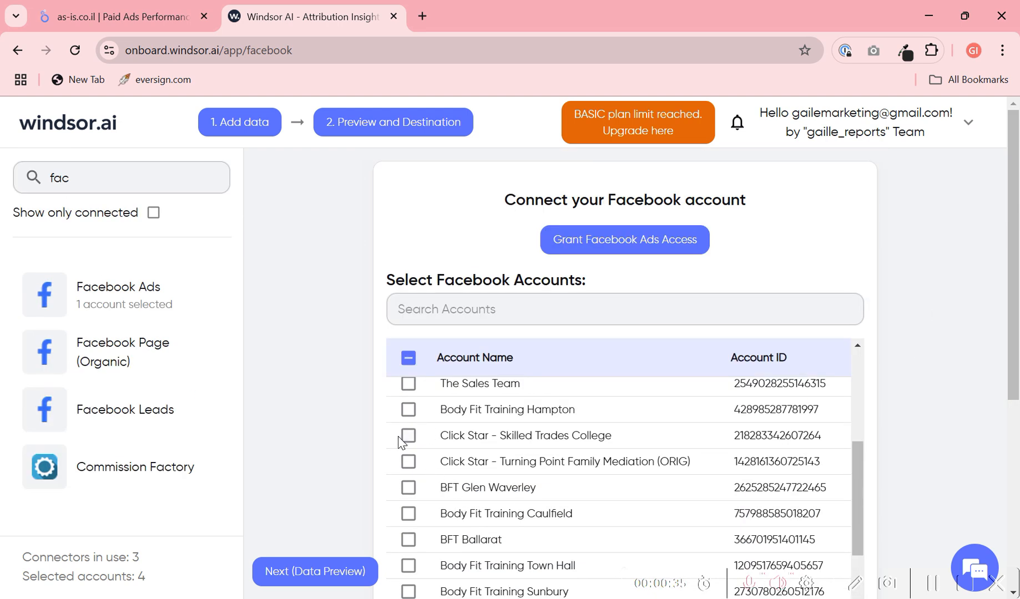
pyautogui.scroll(5, 605, 428)
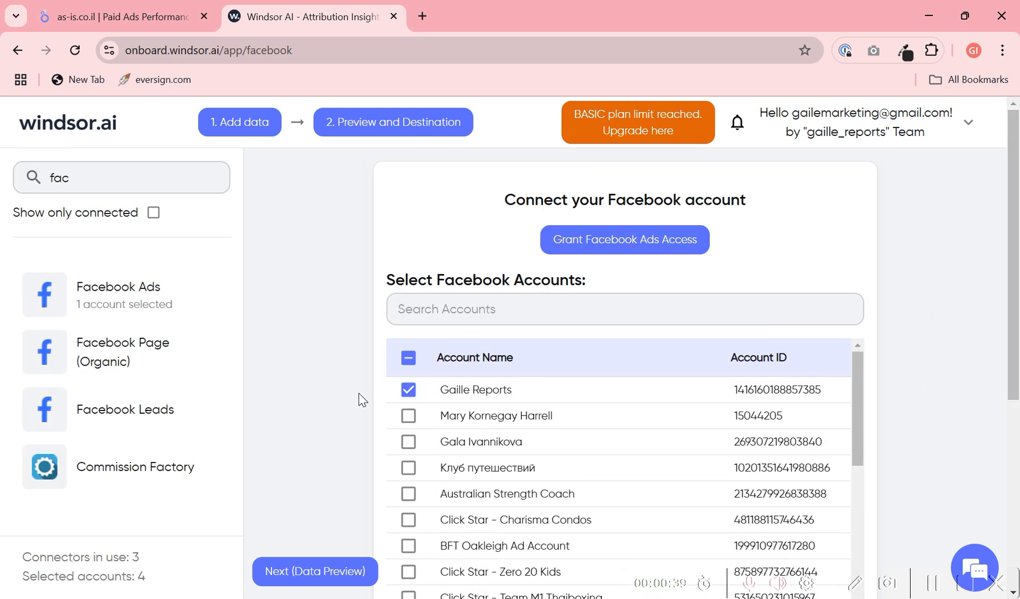
pyautogui.scroll(-2, 610, 382)
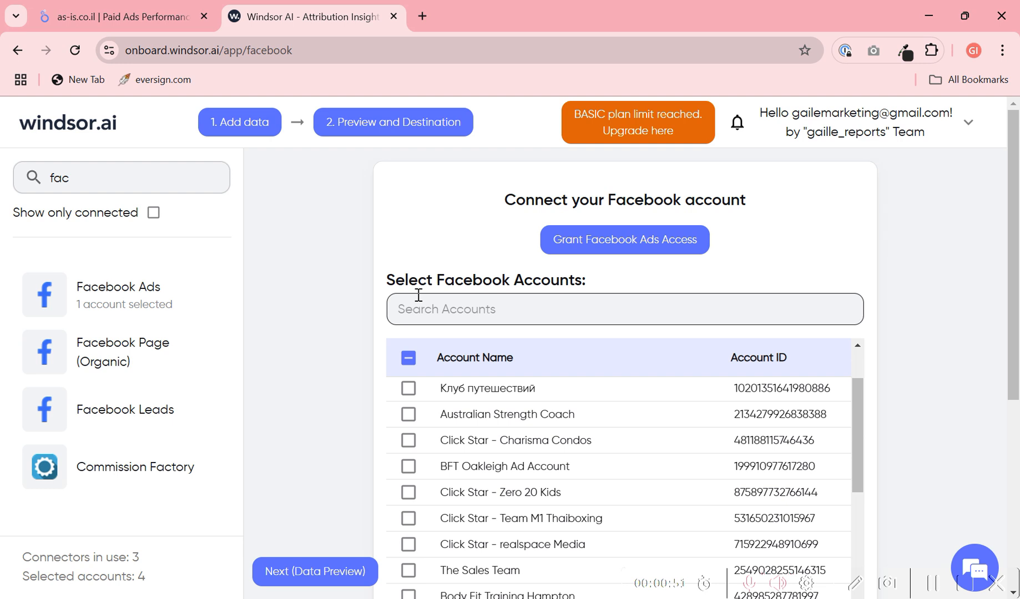
pyautogui.scroll(-5, 651, 347)
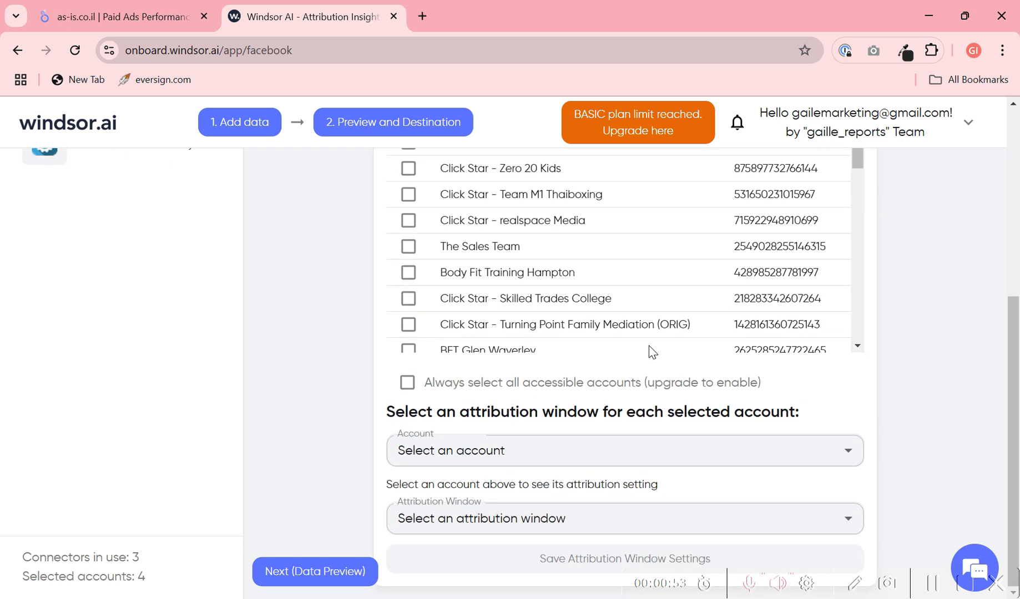
pyautogui.scroll(5, 526, 365)
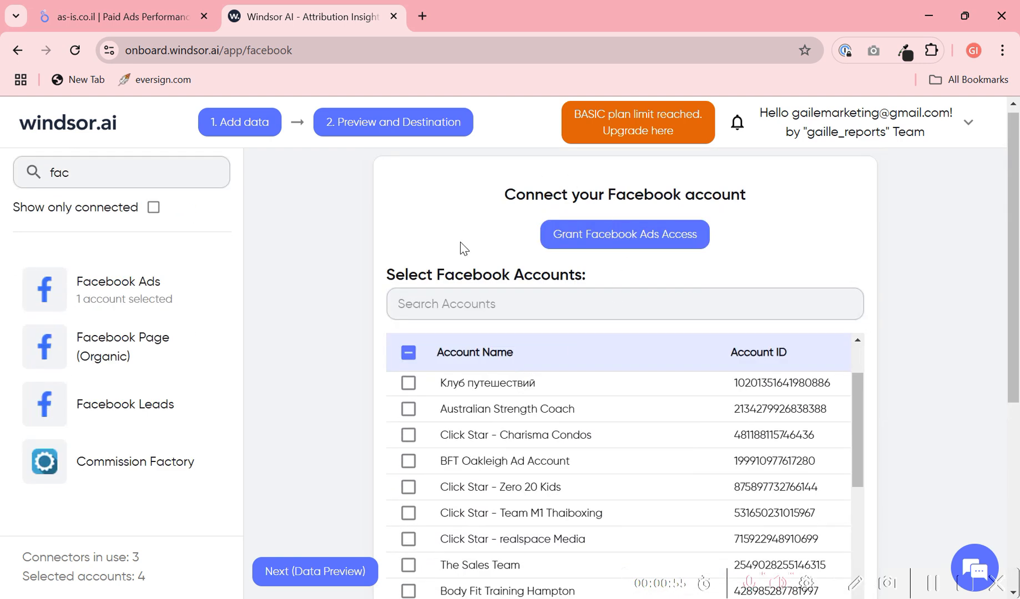
pyautogui.click(614, 236)
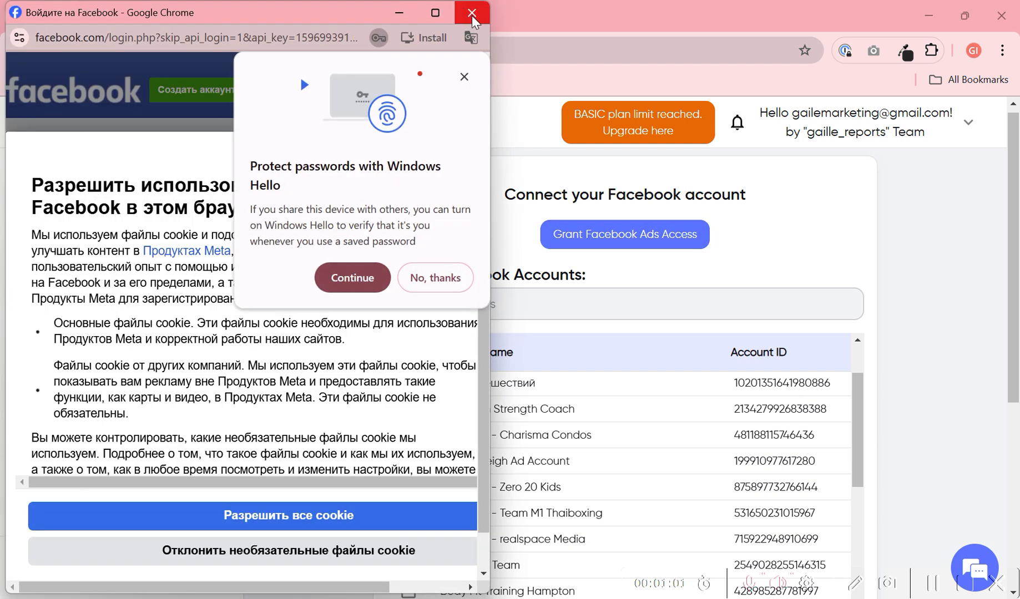
pyautogui.click(472, 13)
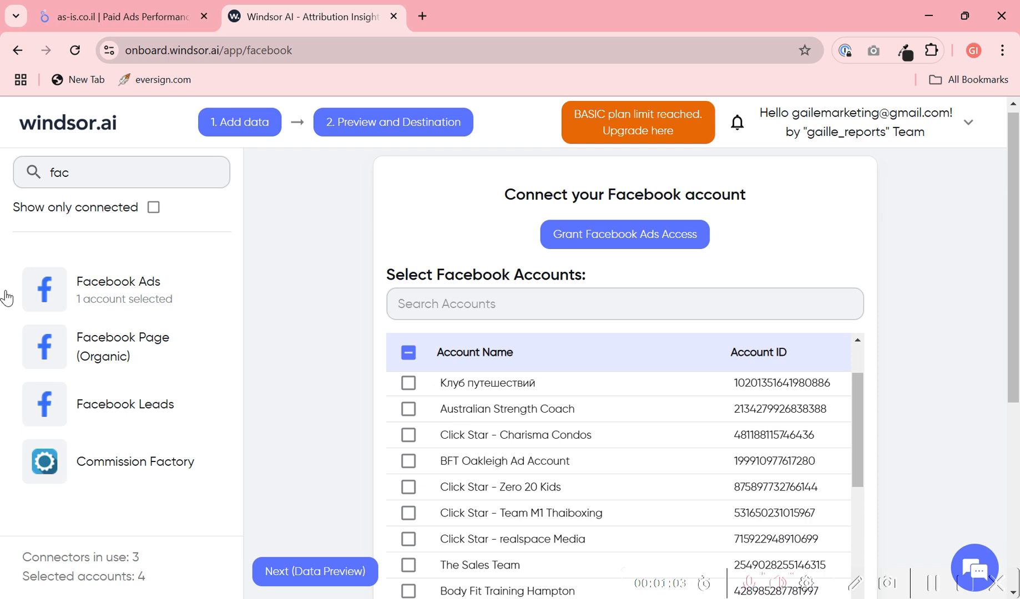
# - Search the platforms for "goog" and open the Google Ads data source
pyautogui.moveTo(80, 170); pyautogui.dragTo(18, 169)
pyautogui.write('ga')
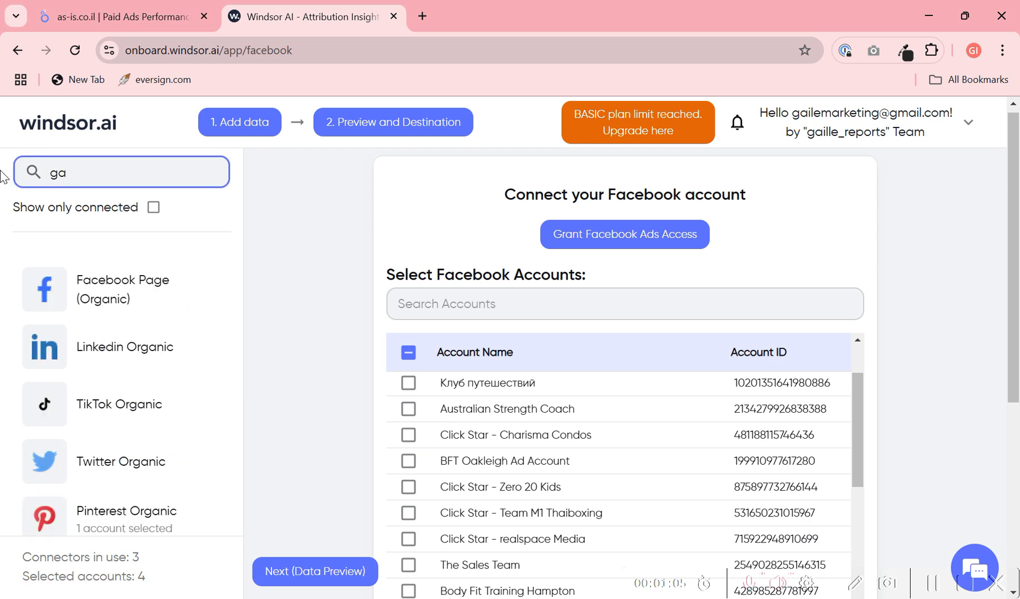
pyautogui.press('BackSpace')
pyautogui.write('oog')
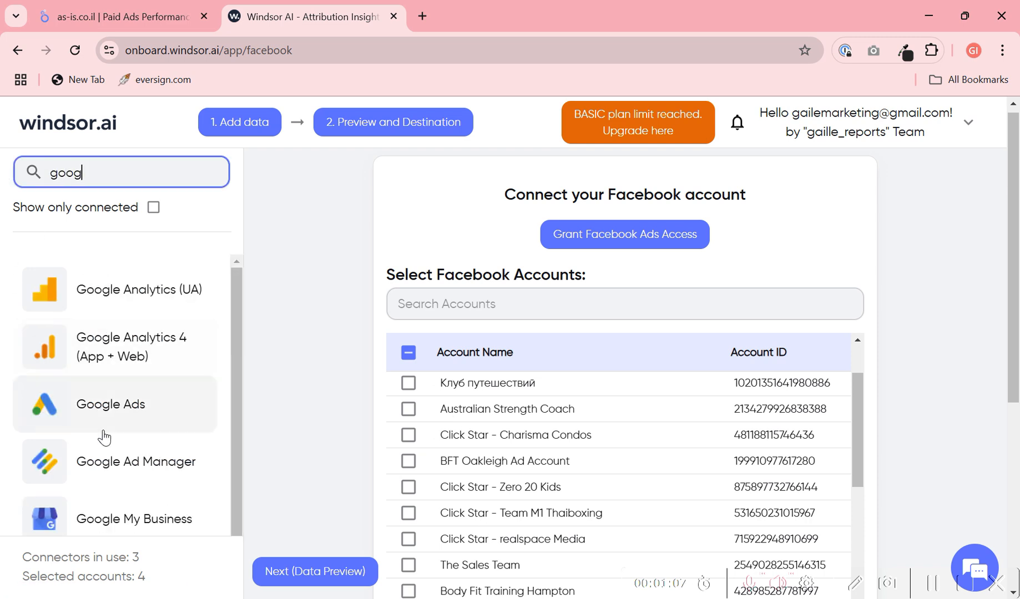
pyautogui.click(114, 419)
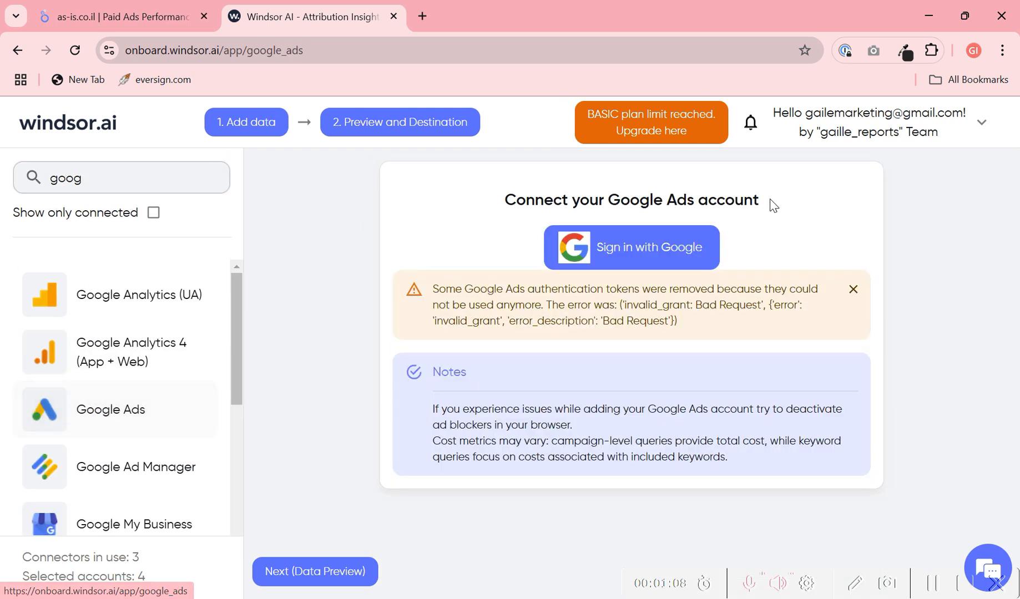
# - Sign in with the first listed Google account to connect Google Ads, and continue to the permission request
pyautogui.click(614, 265)
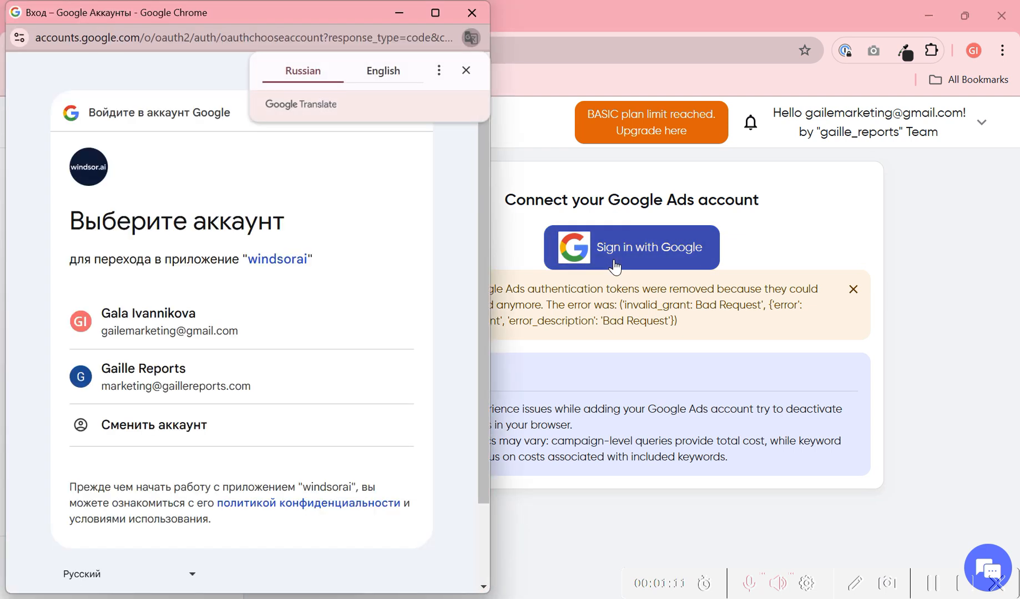
pyautogui.click(238, 324)
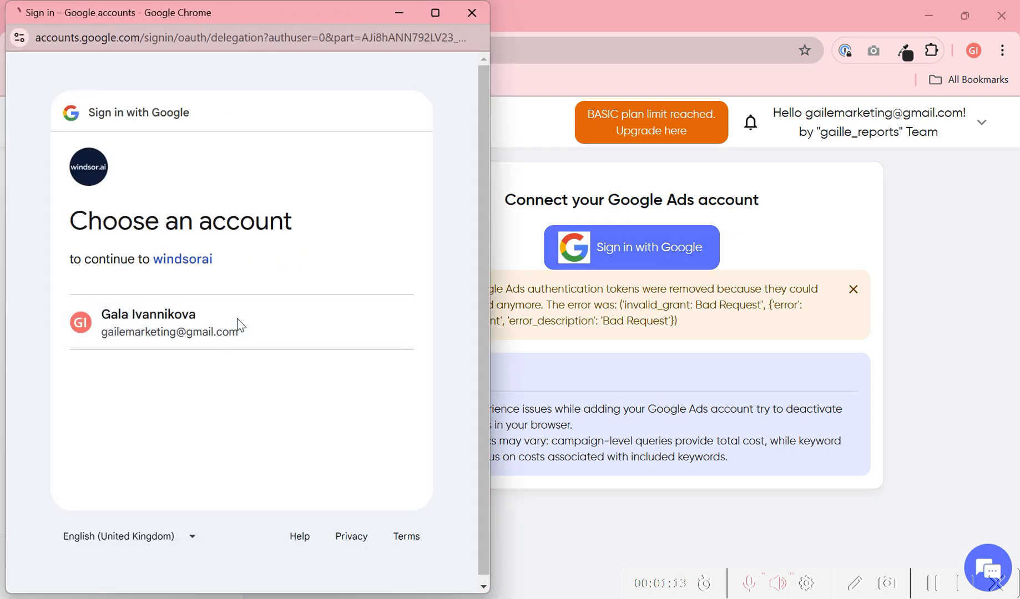
pyautogui.click(236, 319)
pyautogui.click(357, 475)
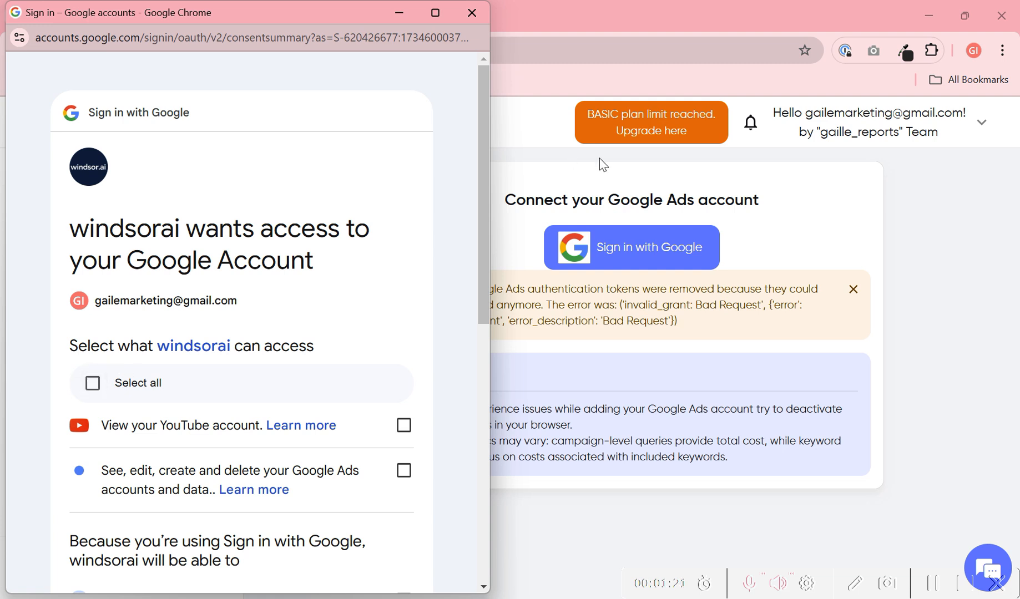
# - Grant windsorai all the requested permissions on the Google account
pyautogui.click(92, 383)
pyautogui.scroll(-4, 222, 366)
pyautogui.scroll(-5, 280, 424)
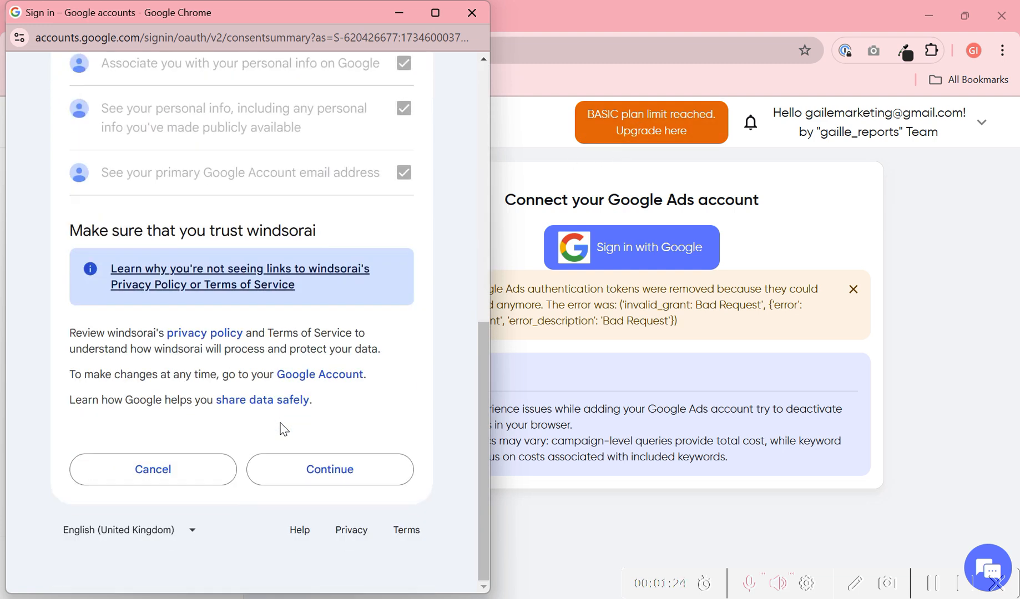
pyautogui.click(371, 466)
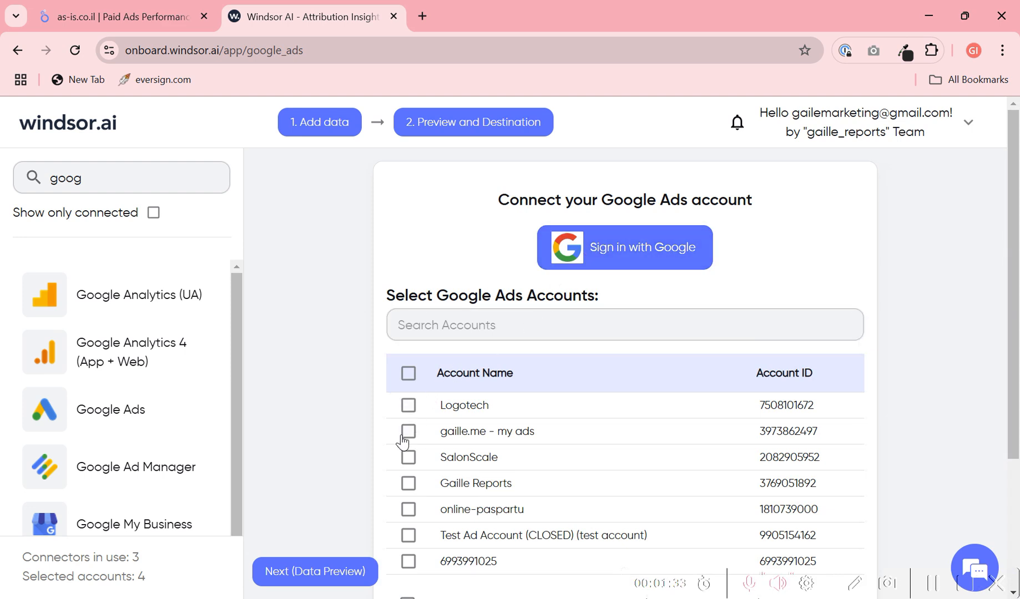
# - Try to select the "gaille.me - my ads" account in the Google Ads accounts list
pyautogui.click(403, 436)
pyautogui.click(407, 435)
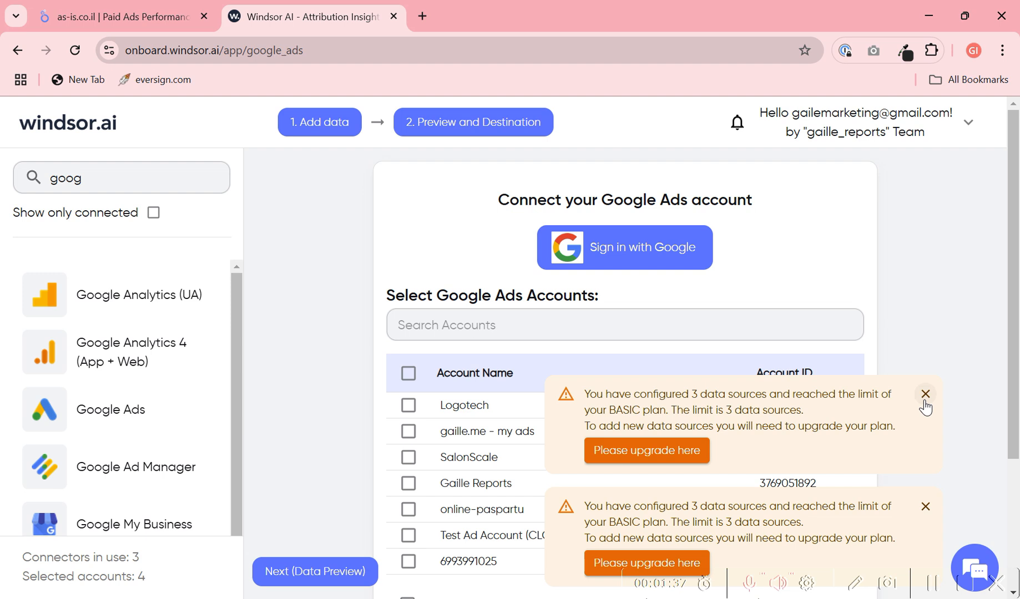
# - Search the platforms for "pin" and dismiss both plan limit notices over the Google Ads accounts list
pyautogui.moveTo(130, 163); pyautogui.dragTo(7, 166)
pyautogui.write('pin')
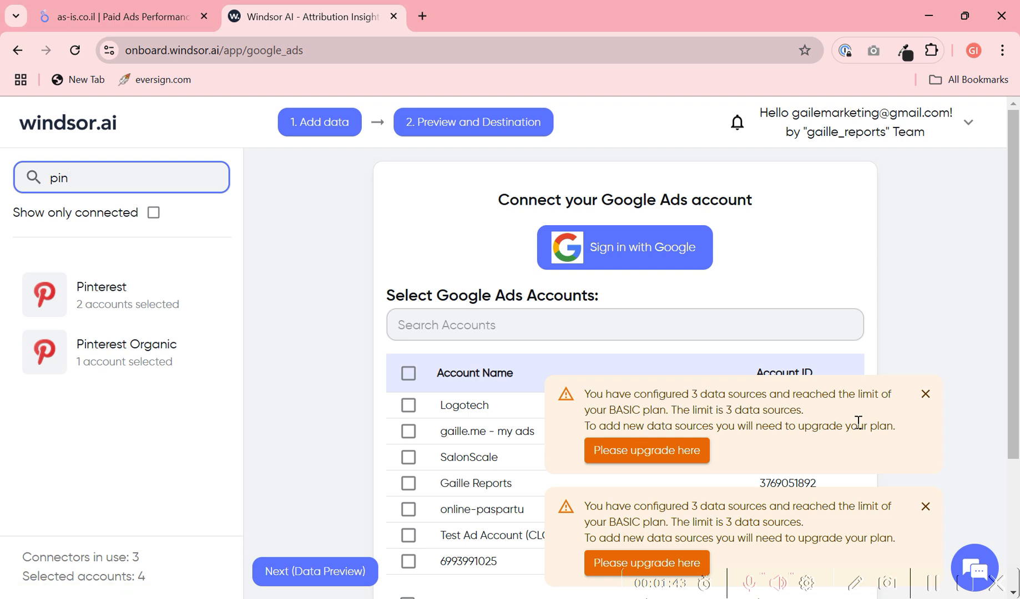
pyautogui.click(924, 394)
pyautogui.click(924, 506)
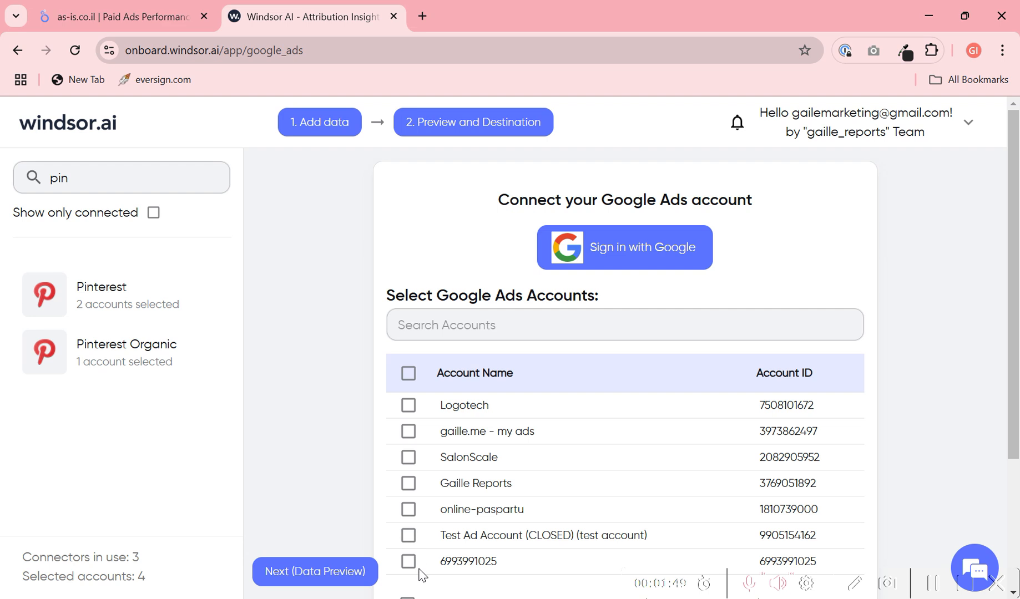
pyautogui.scroll(-4, 489, 467)
pyautogui.scroll(3, 486, 433)
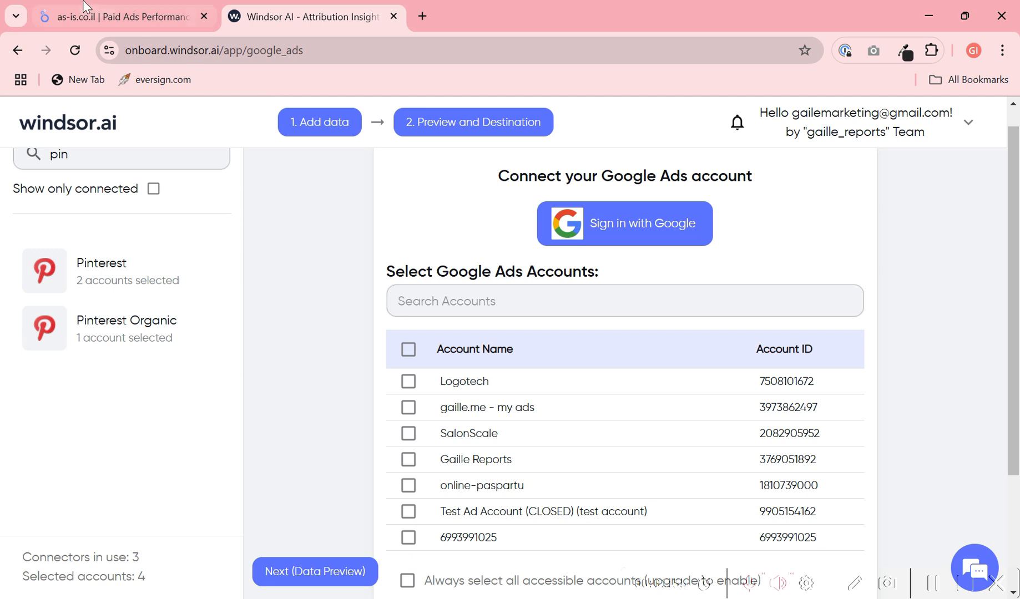
# - Switch to the Looker Studio Paid Ads Performance Dashboard, put it in edit mode and open its added data sources
pyautogui.click(121, 7)
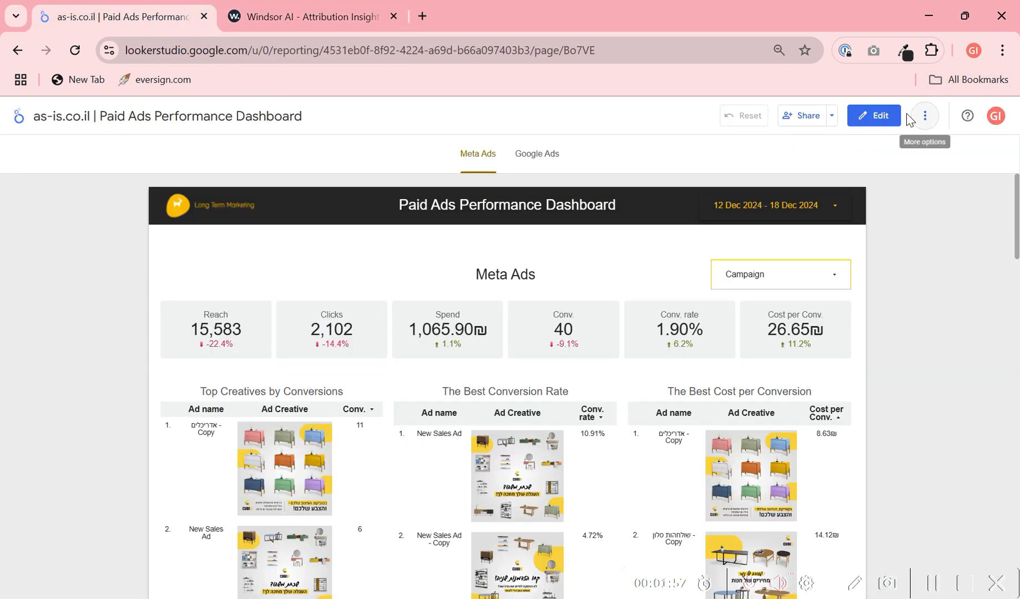
pyautogui.click(886, 123)
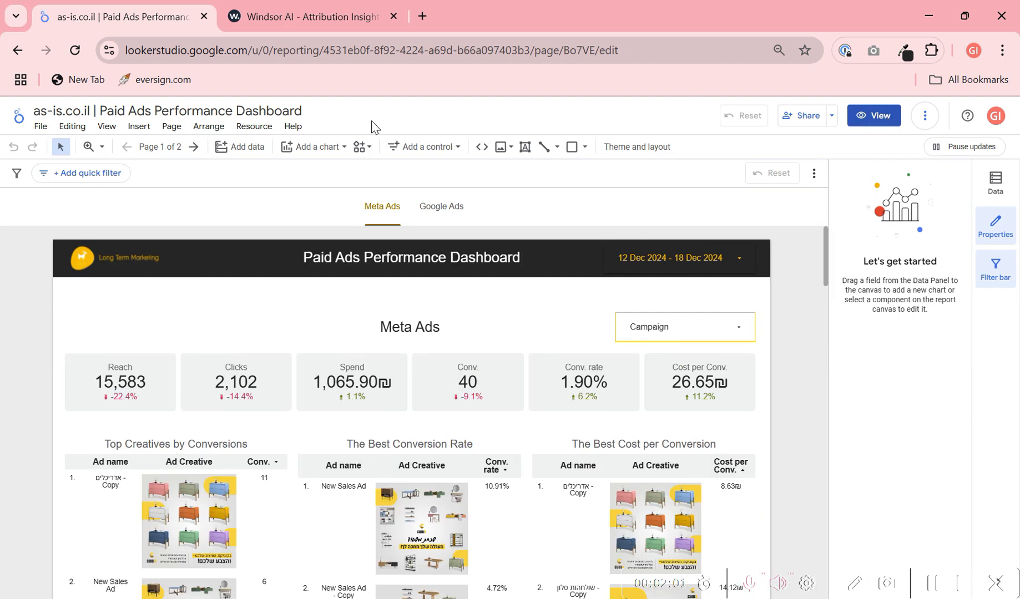
pyautogui.click(255, 129)
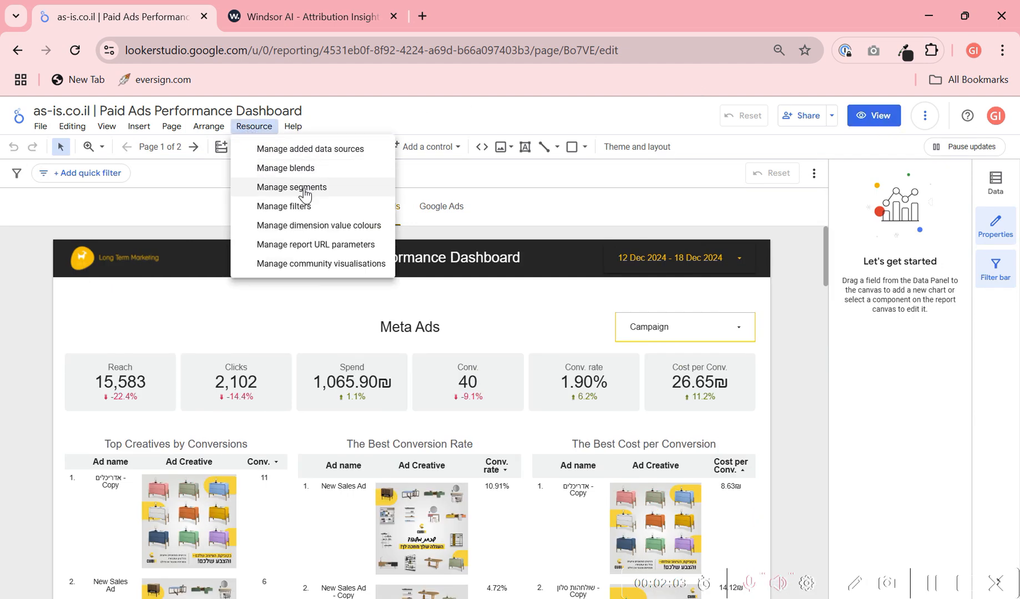
pyautogui.click(330, 149)
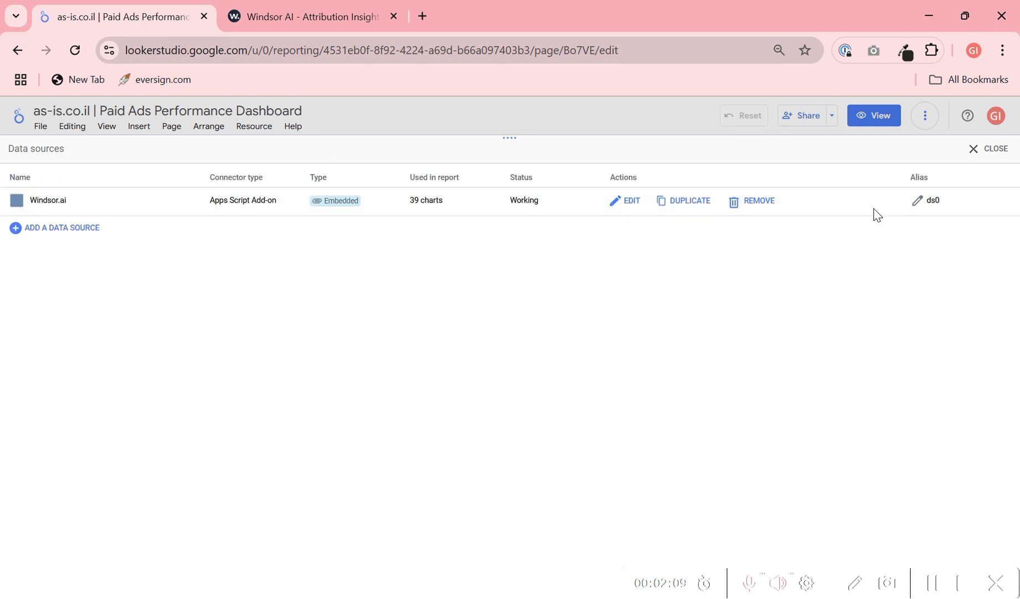
# - Edit the Windsor.ai data source and open its connection settings
pyautogui.click(633, 204)
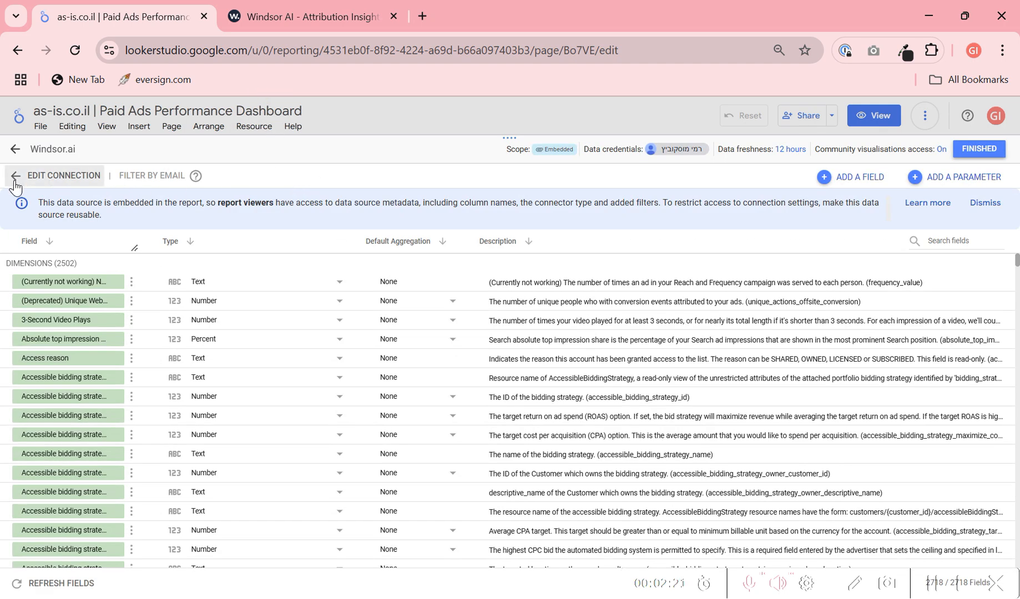
pyautogui.click(16, 176)
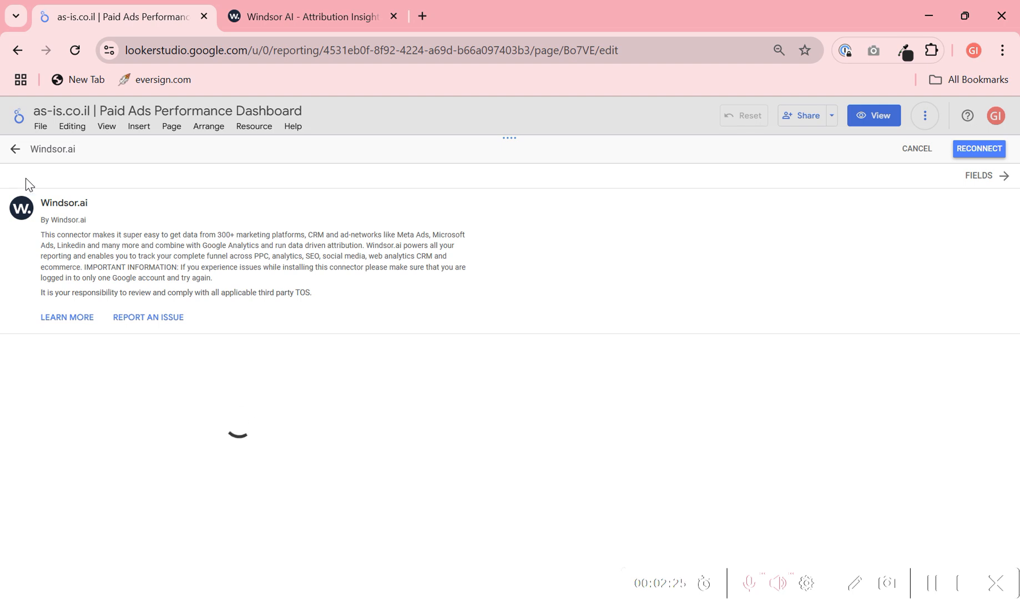
pyautogui.click(272, 15)
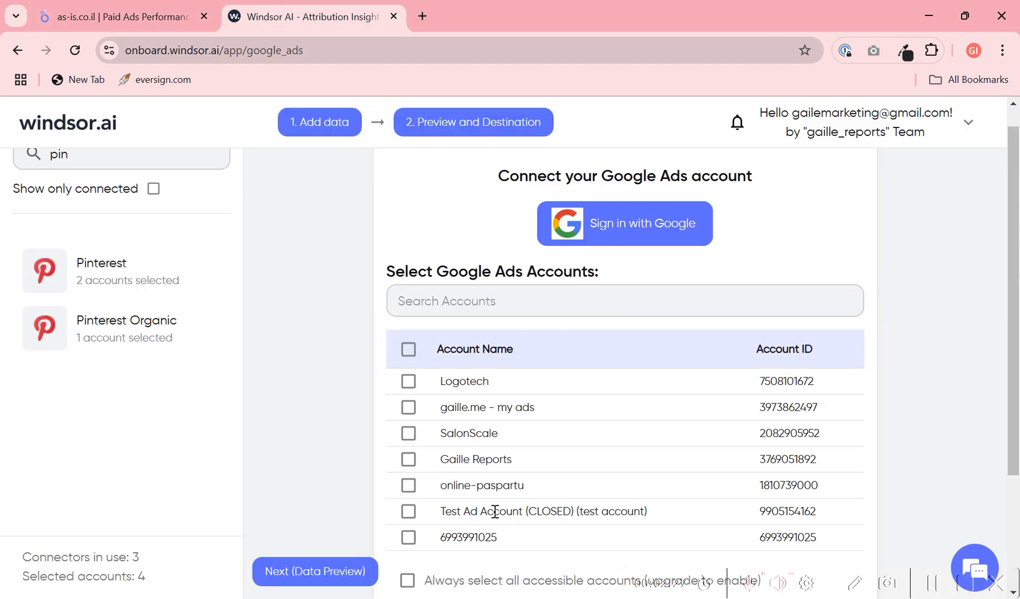
pyautogui.click(111, 15)
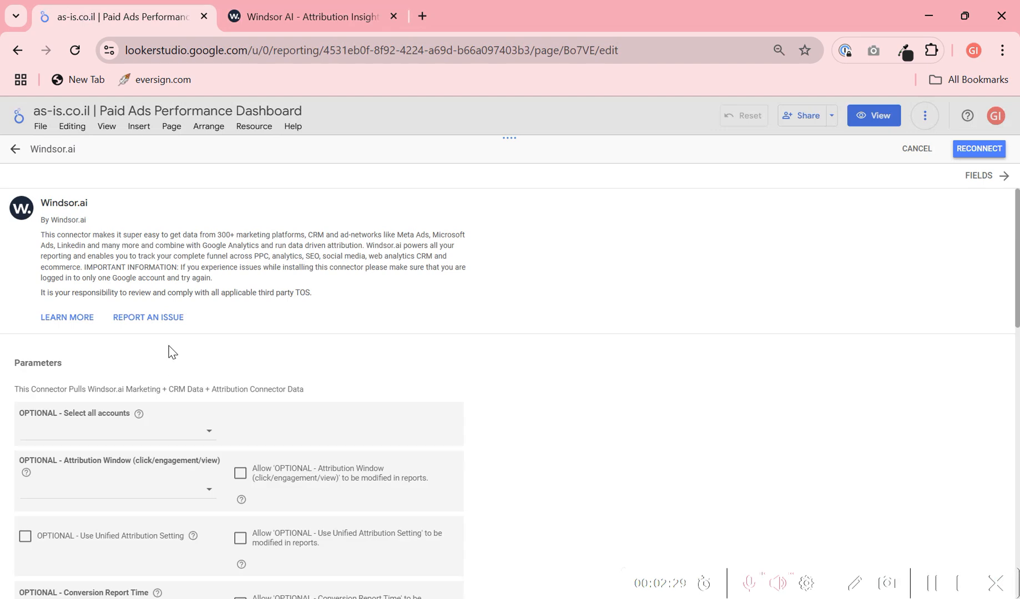
# - Examine the connection parameters of the Windsor.ai data source, including the accounts offered under "OPTIONAL - Select all accounts"
pyautogui.moveTo(16, 373); pyautogui.dragTo(68, 369)
pyautogui.click(173, 438)
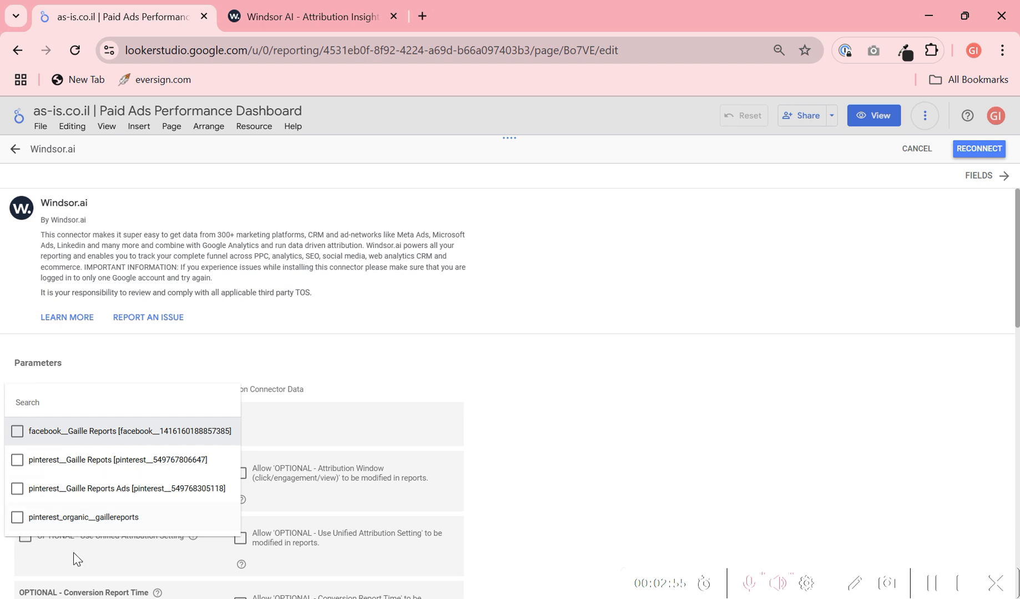
pyautogui.click(348, 329)
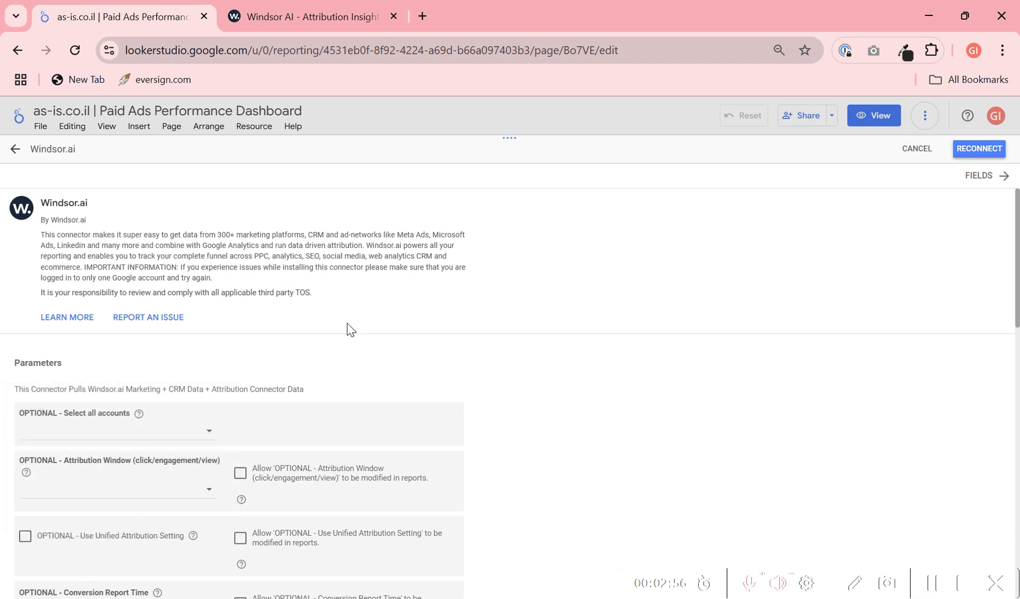
pyautogui.click(167, 433)
pyautogui.click(772, 392)
pyautogui.scroll(-10, 812, 422)
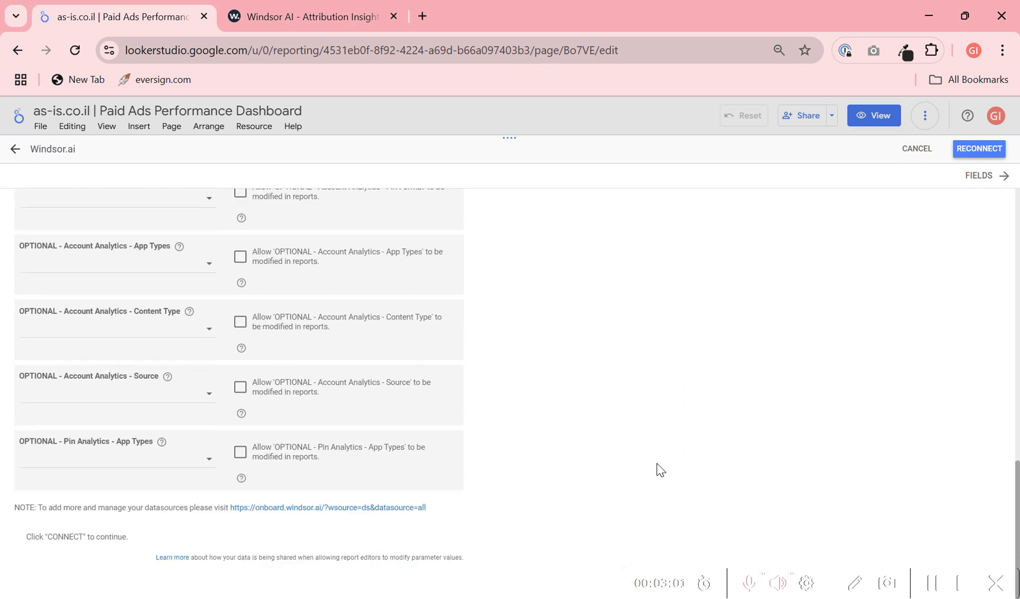
# - Discard the changes to the Windsor.ai connection settings and close the report's data source list
pyautogui.click(970, 159)
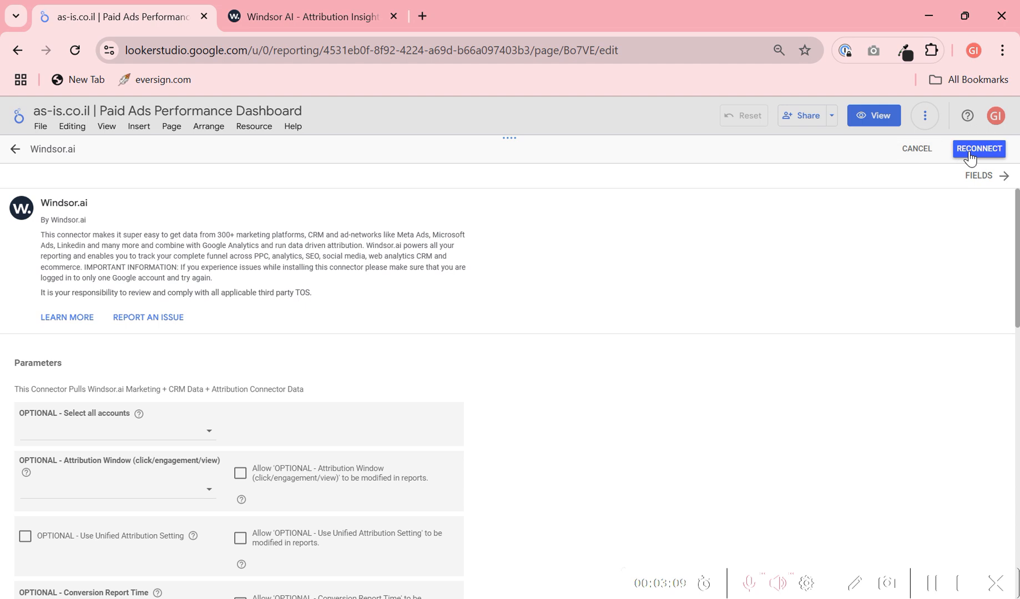
pyautogui.click(915, 151)
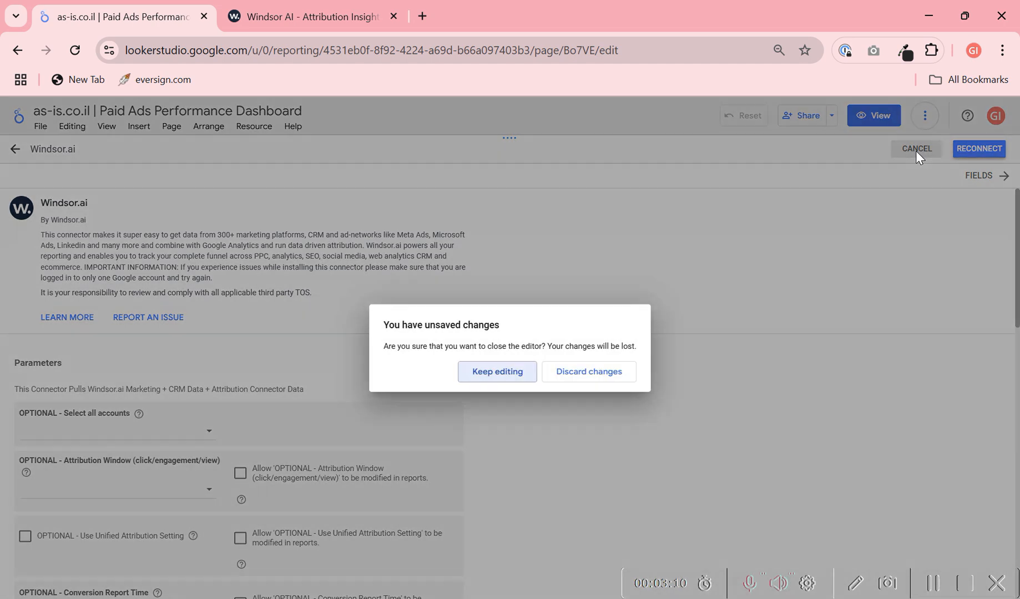
pyautogui.click(583, 382)
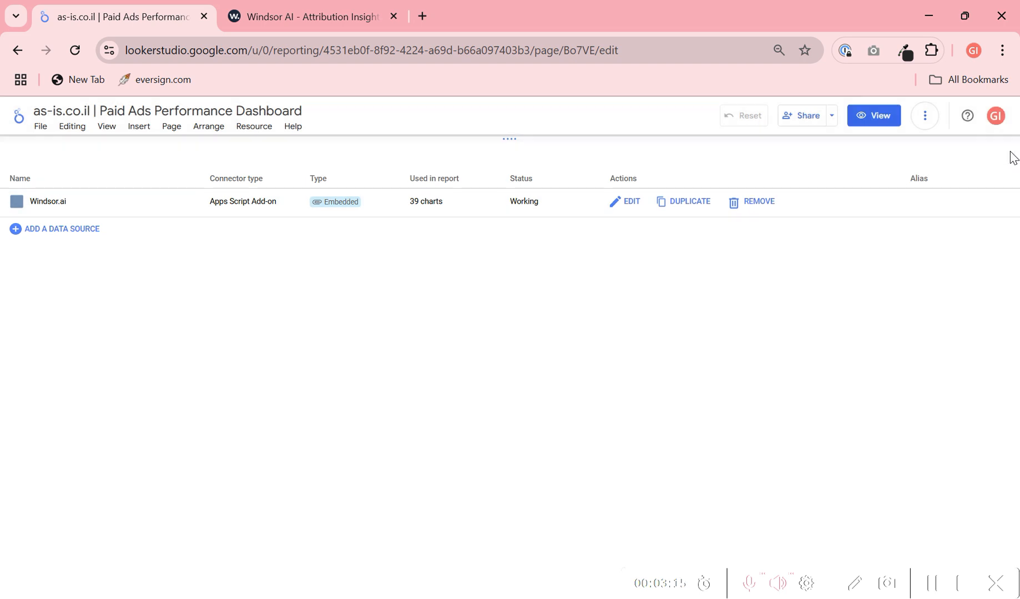
pyautogui.click(1005, 150)
# - Reload the dashboard and make a copy of the report with Windsor.ai as the new data source
pyautogui.click(491, 46)
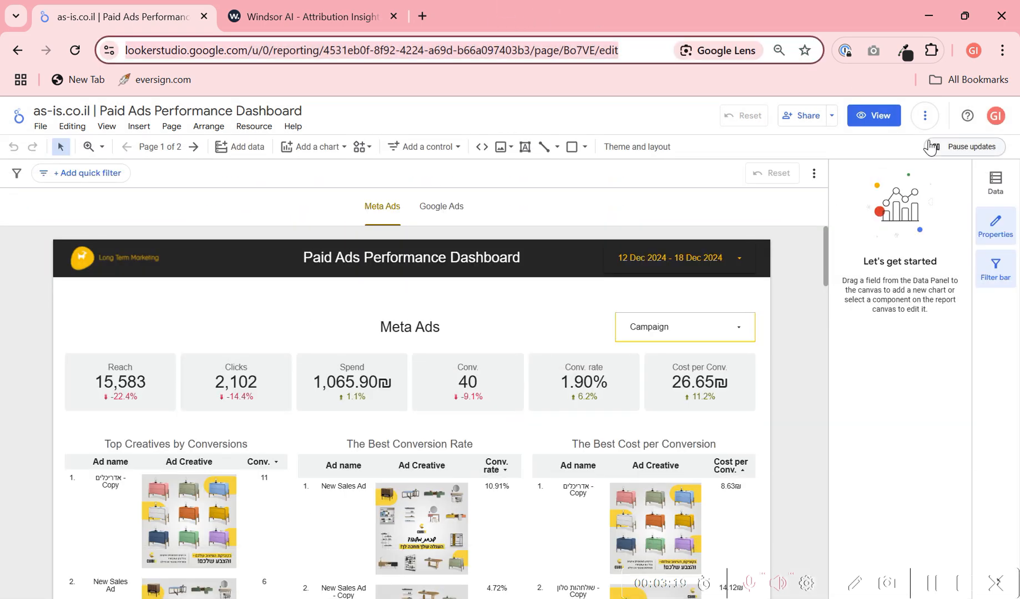
pyautogui.click(924, 115)
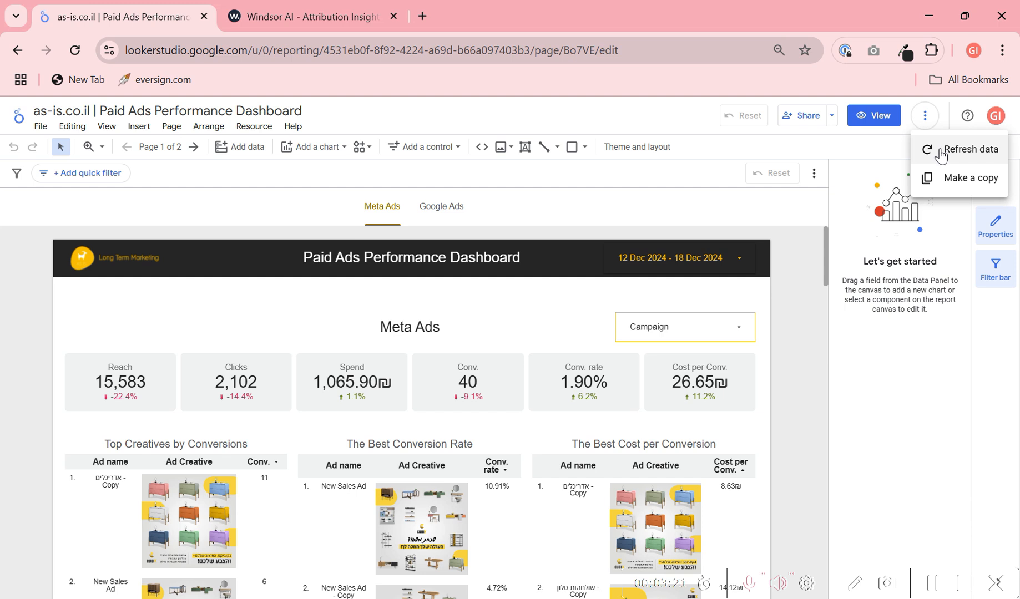
pyautogui.click(666, 51)
pyautogui.press('Return')
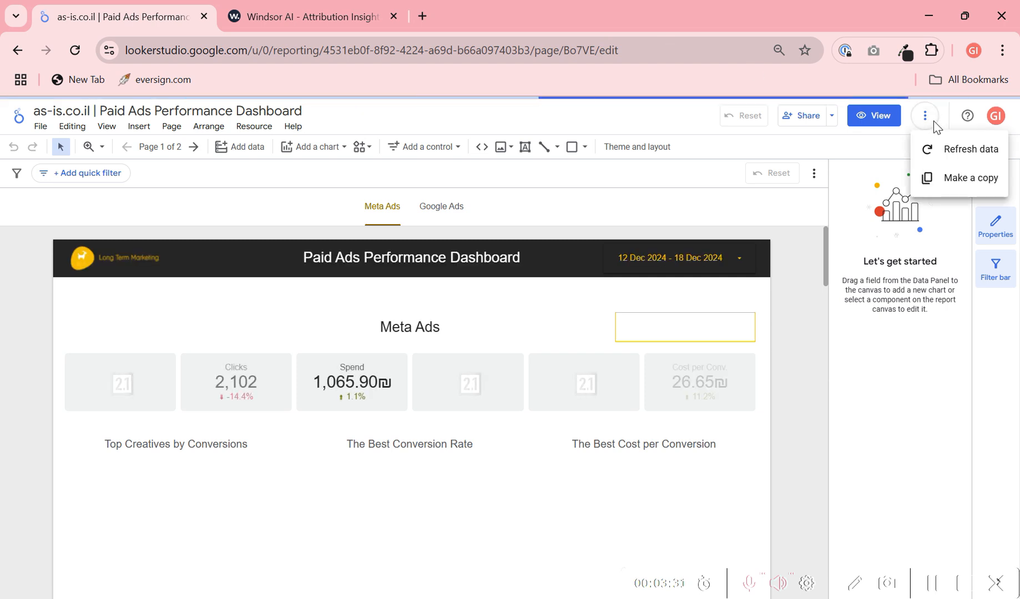
pyautogui.click(944, 182)
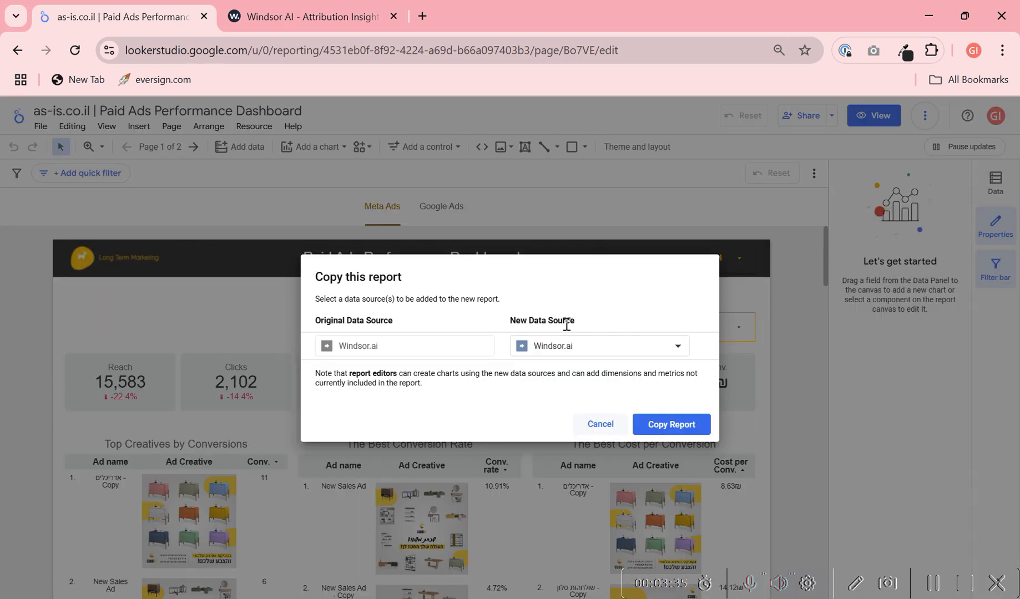
pyautogui.moveTo(513, 328); pyautogui.dragTo(610, 334)
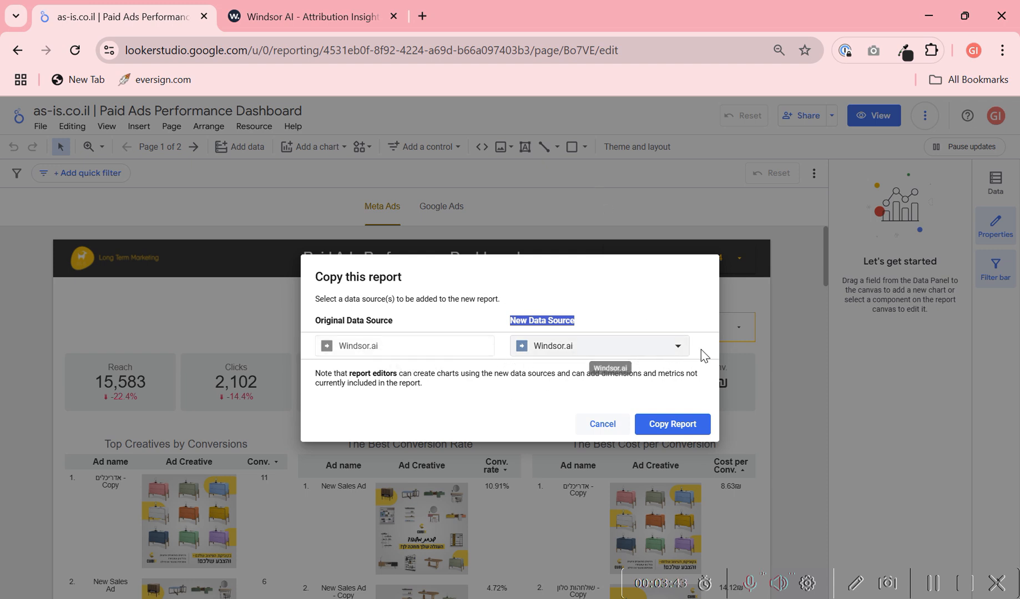
pyautogui.click(688, 431)
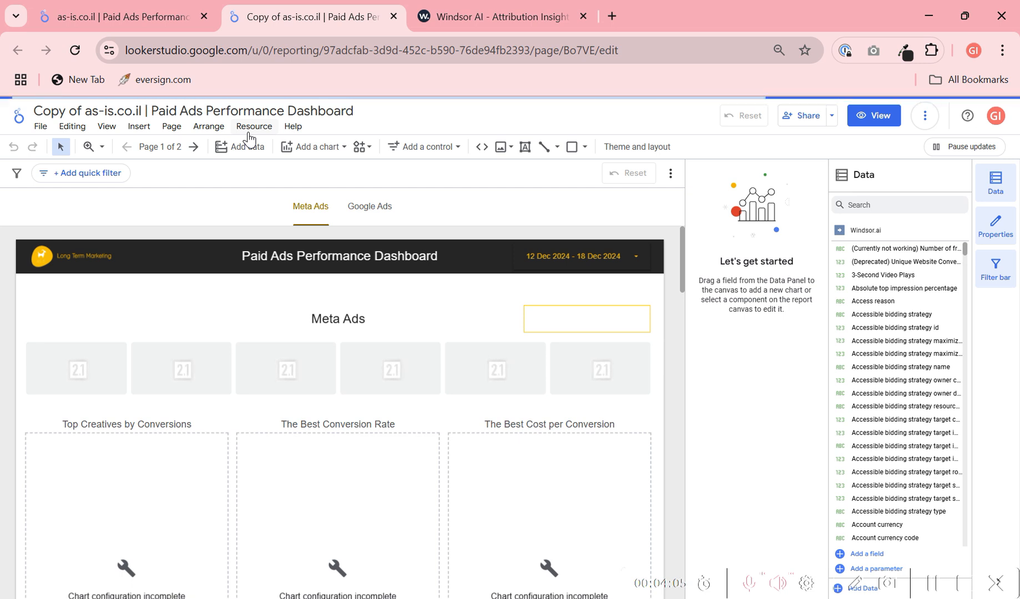
# - Review the Windsor.ai connection settings in the copied report, discard any changes and close its data source list
pyautogui.click(250, 129)
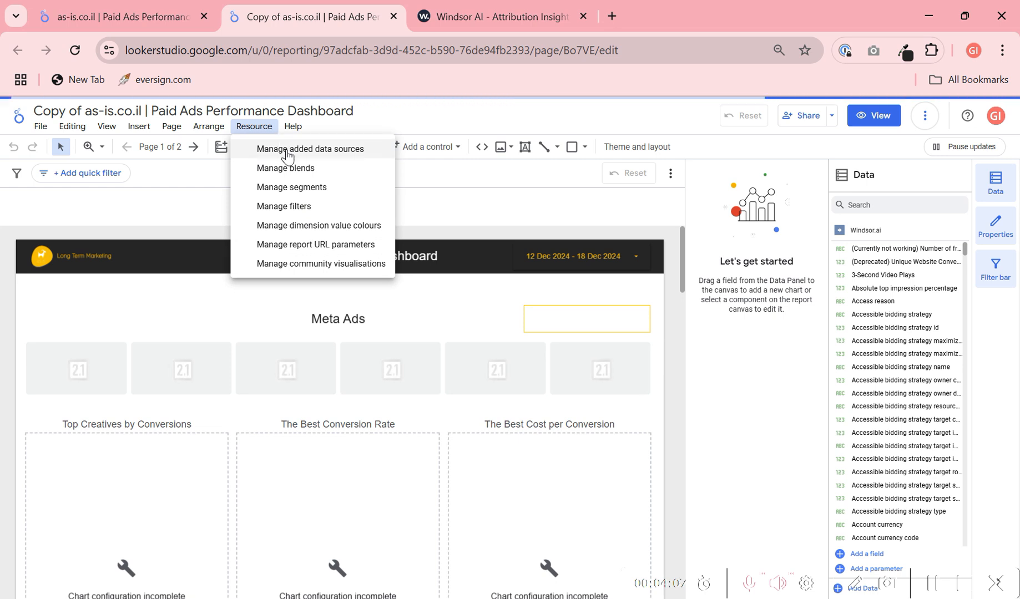
pyautogui.click(286, 149)
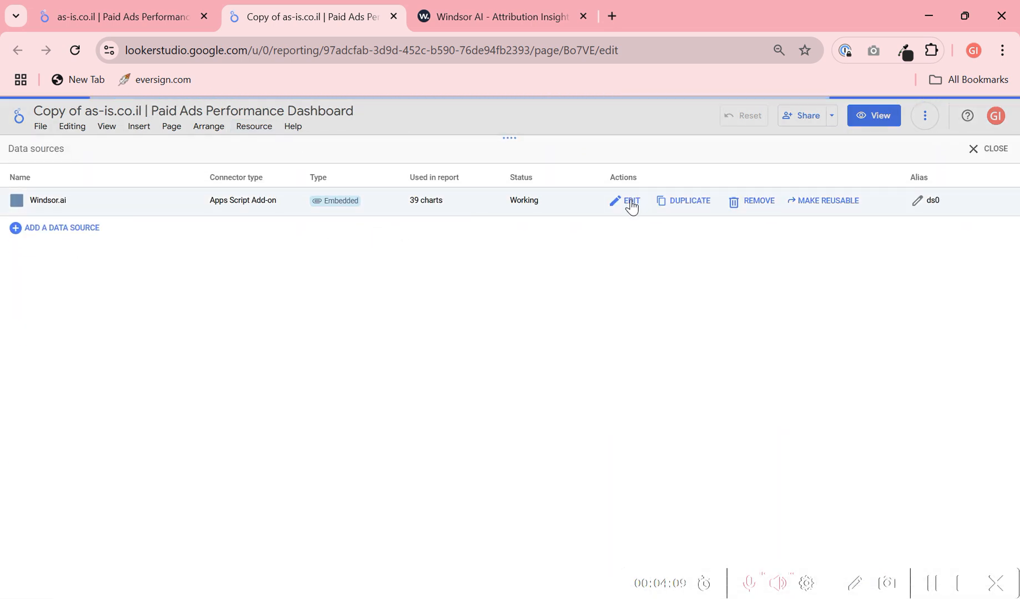
pyautogui.click(631, 202)
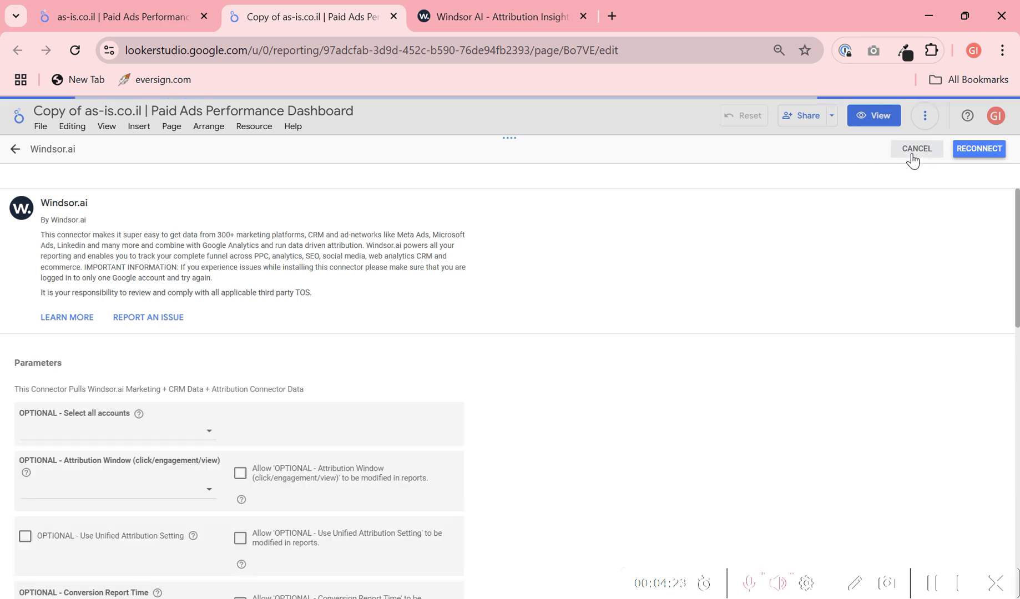
pyautogui.click(912, 155)
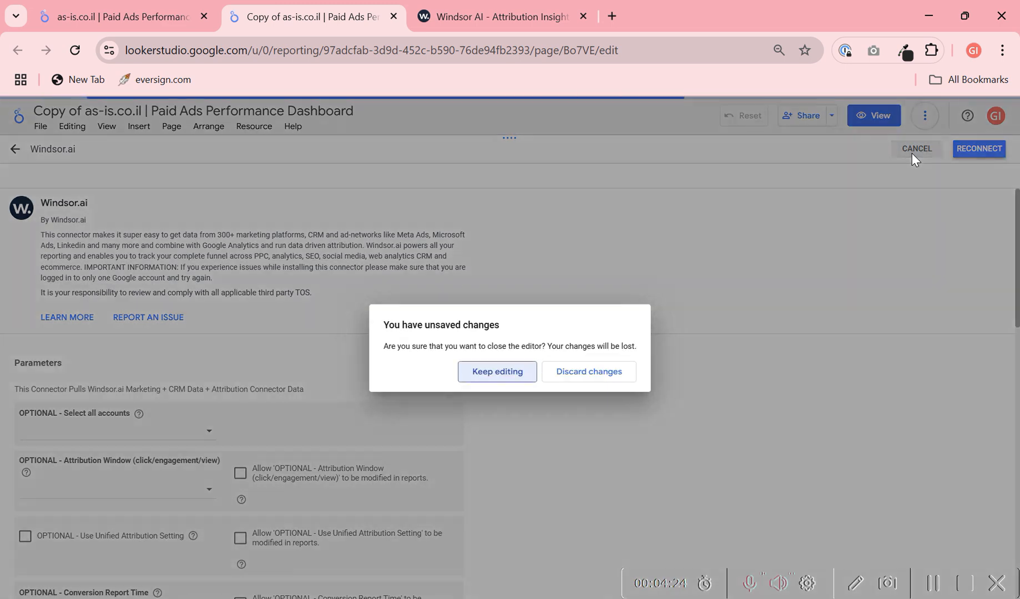
pyautogui.click(610, 369)
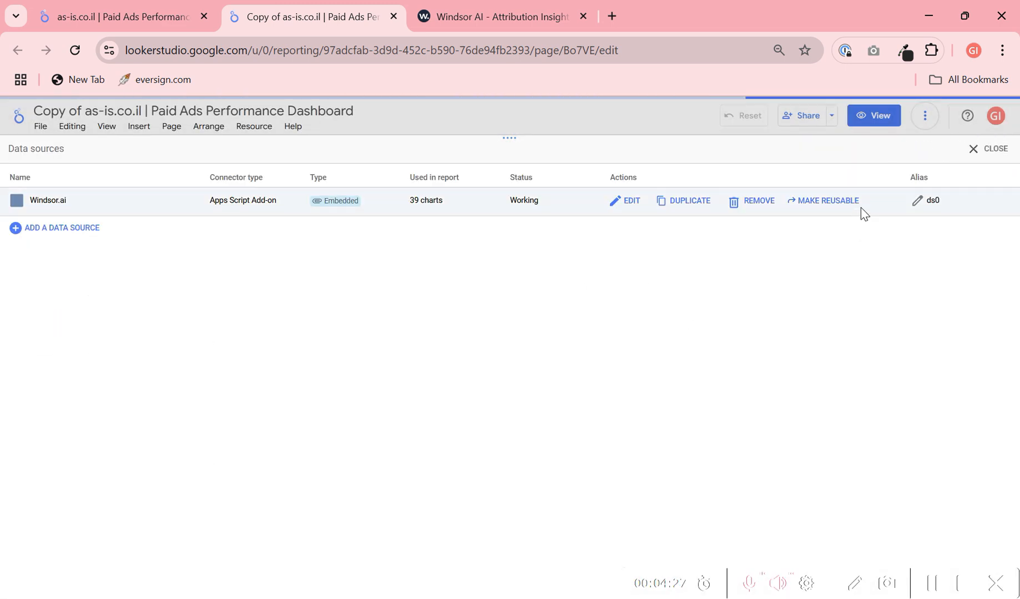
pyautogui.click(992, 149)
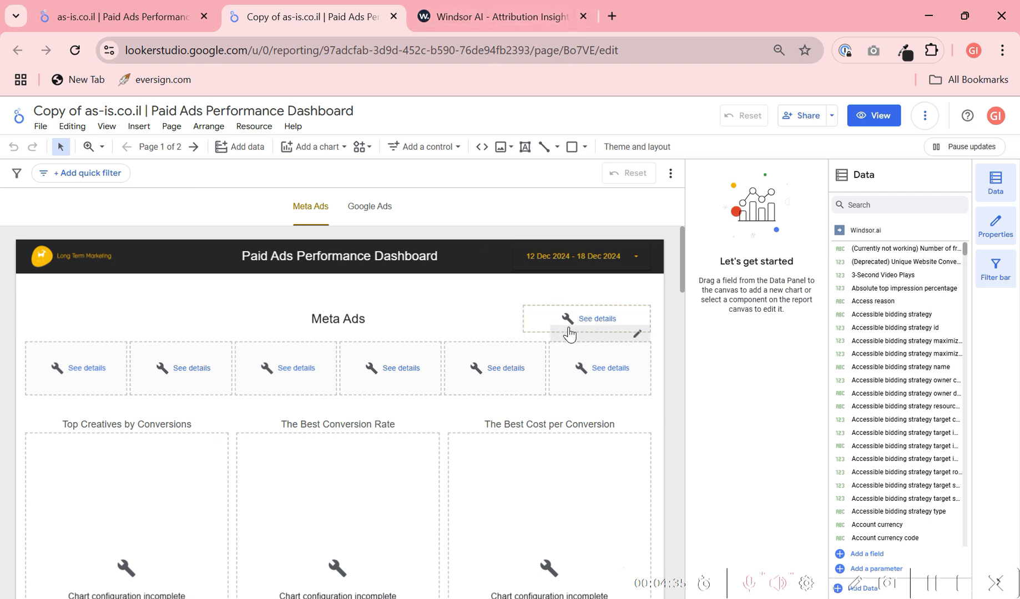
# - Check the original dashboard's added data sources against the copied report, then close the original's data source list
pyautogui.click(66, 17)
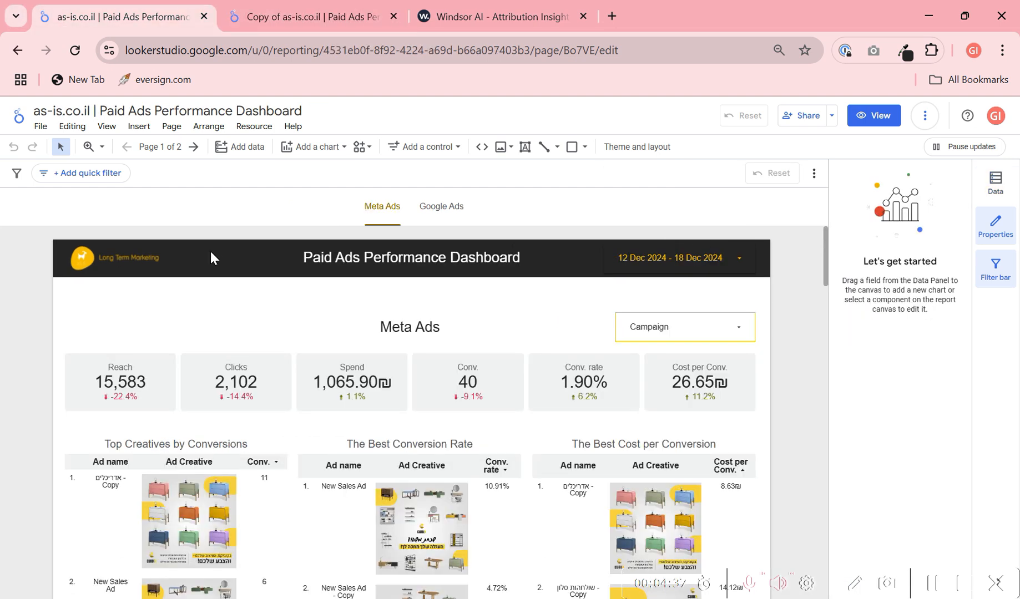
pyautogui.click(267, 129)
pyautogui.click(275, 150)
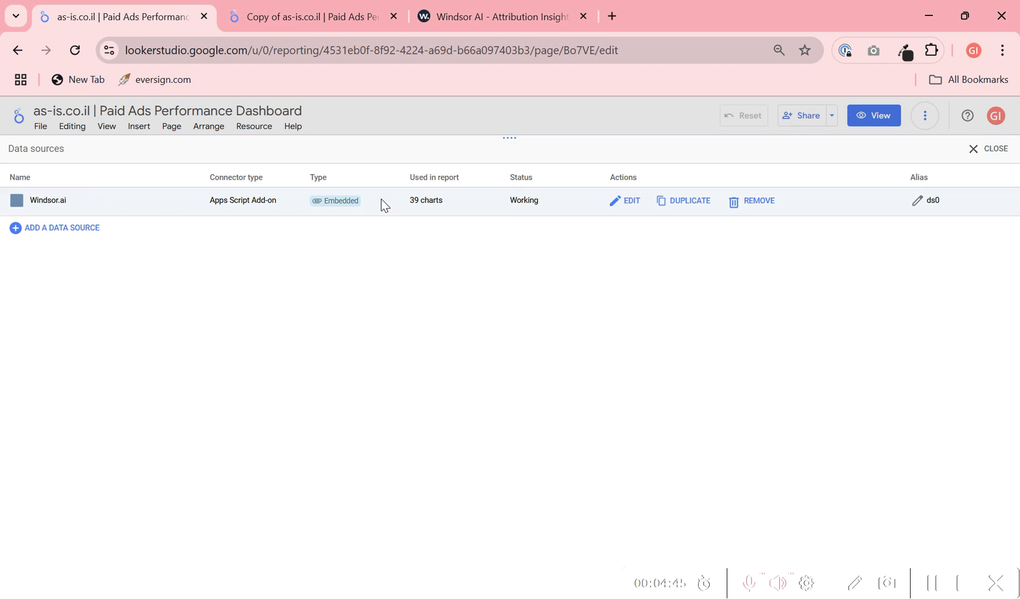
pyautogui.click(305, 15)
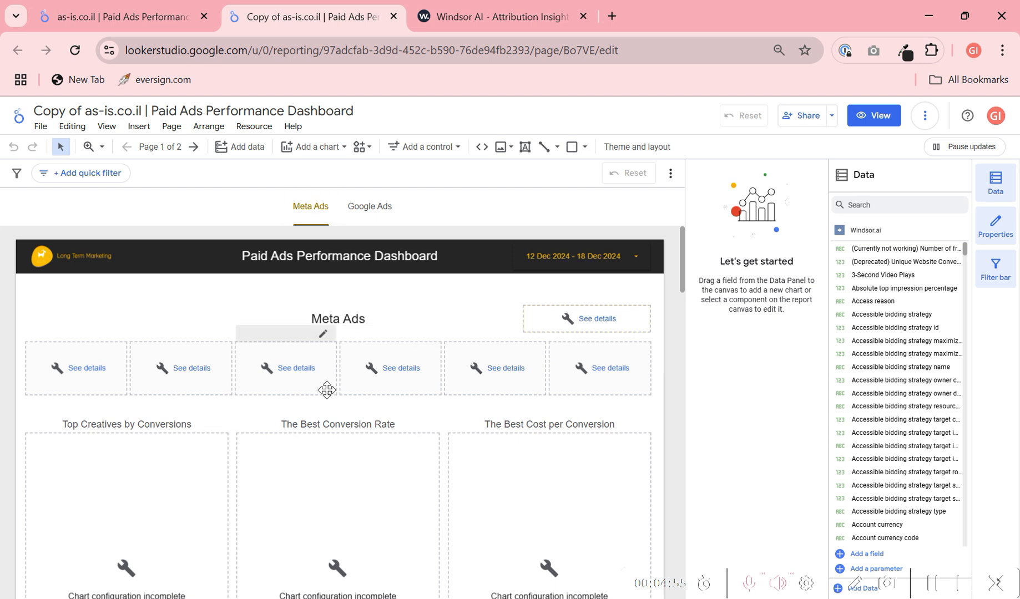
pyautogui.click(256, 129)
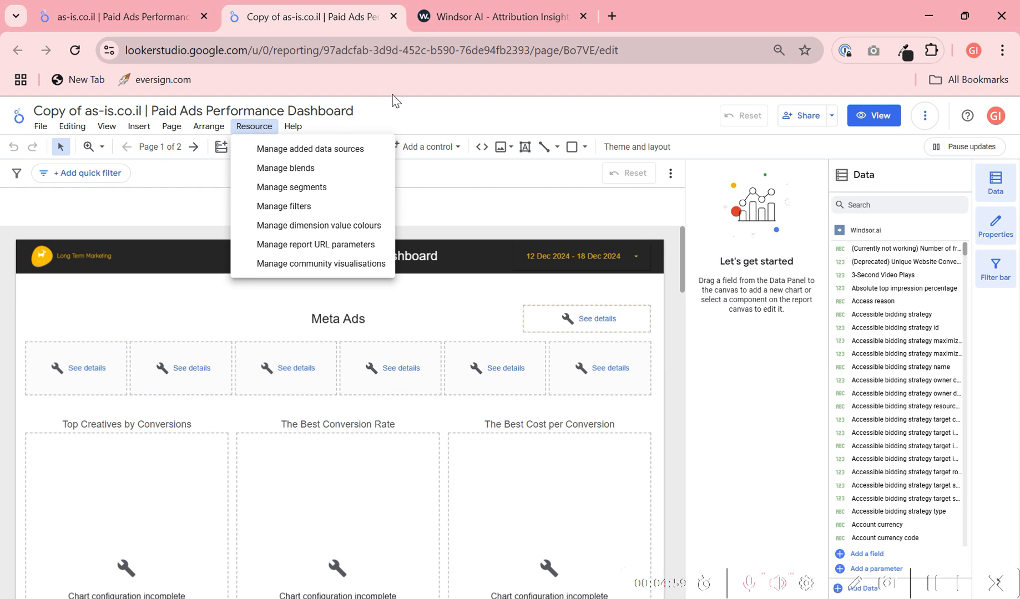
pyautogui.click(425, 118)
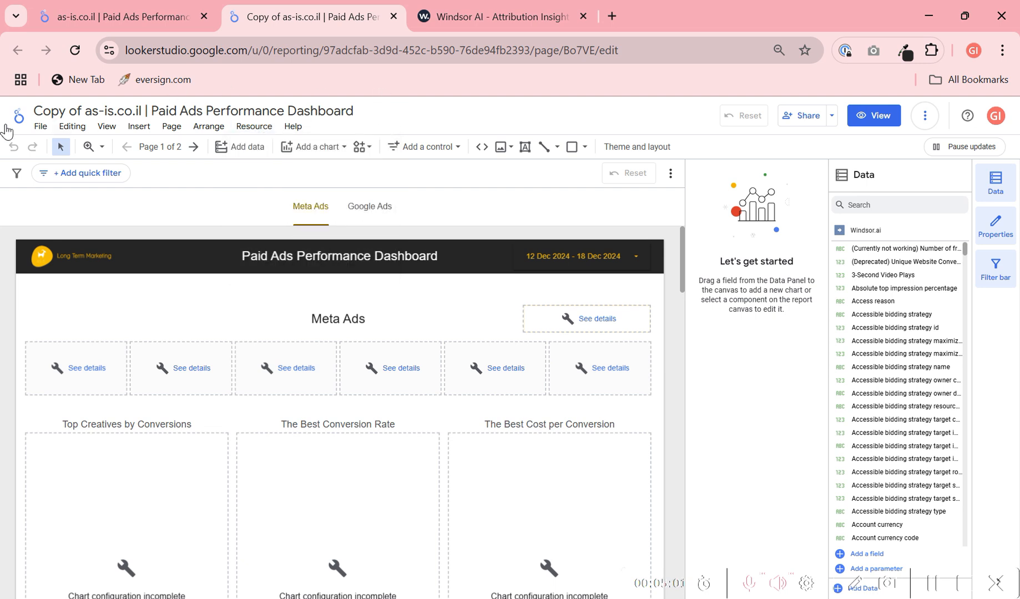
pyautogui.click(158, 18)
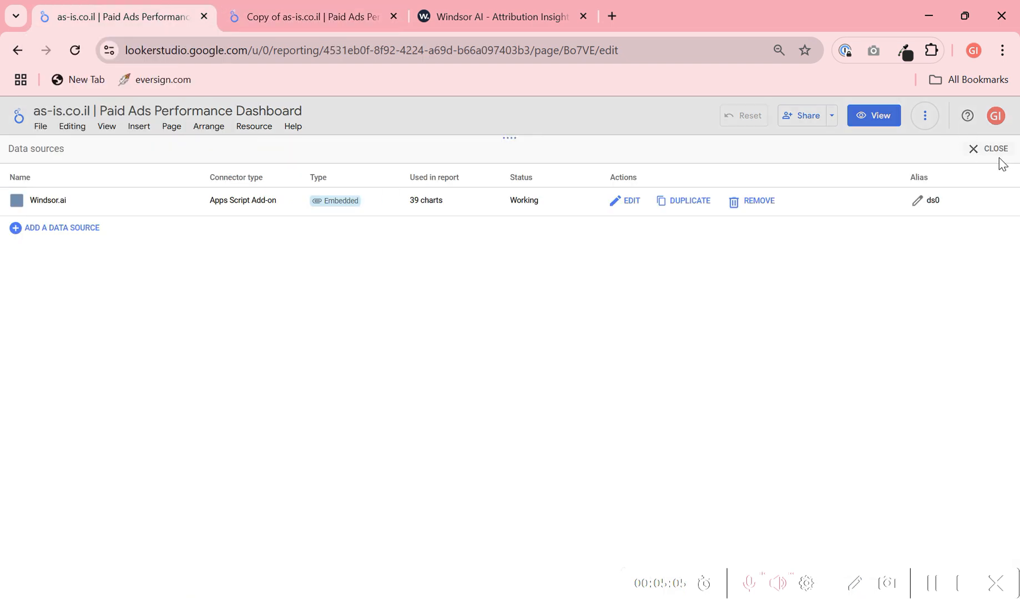
pyautogui.click(1004, 153)
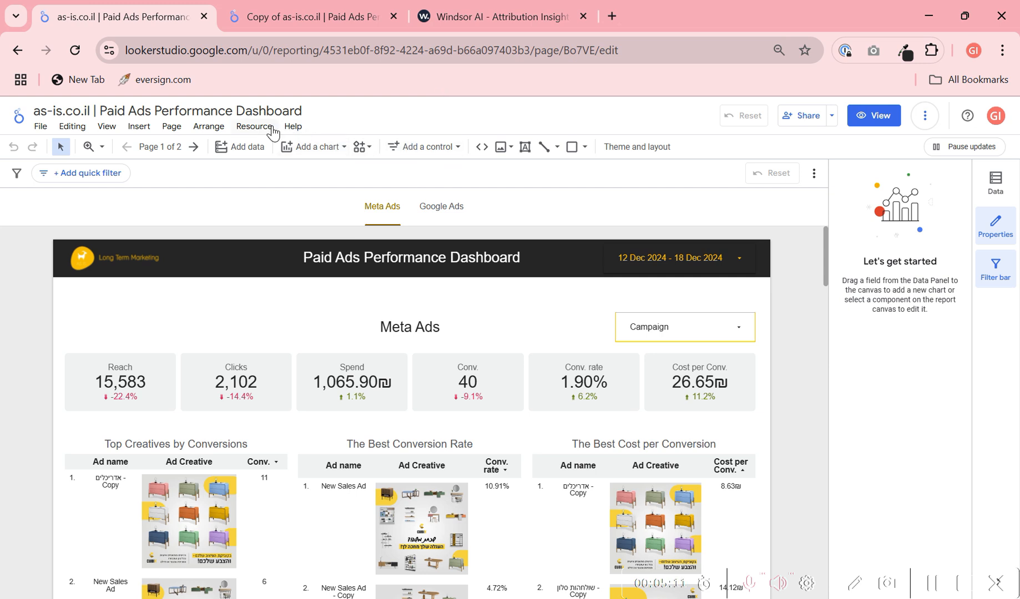
# - Open the original report's filter list and examine the "Fb account name" and "Google account name" filters
pyautogui.click(254, 126)
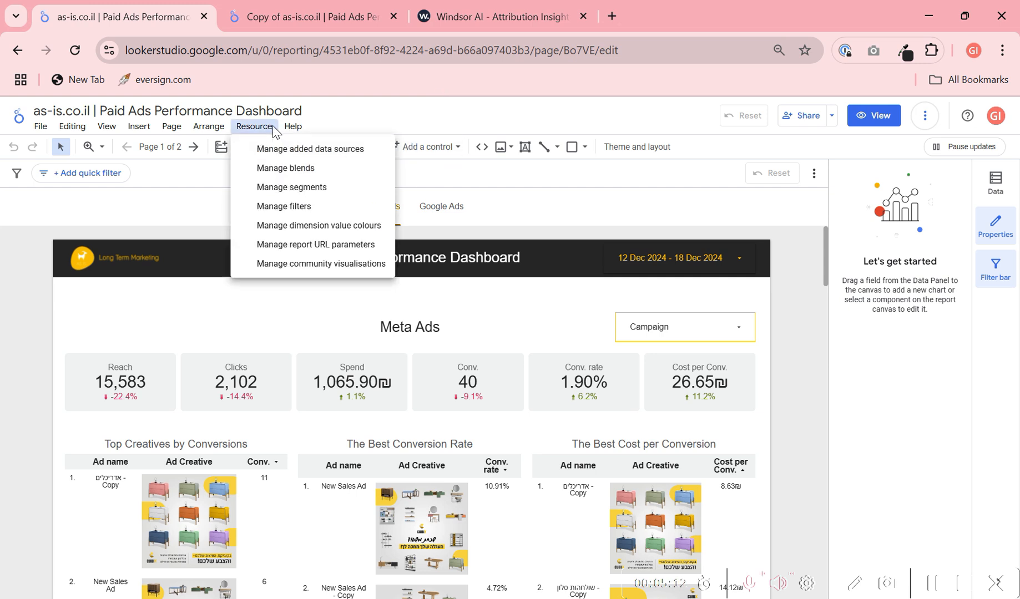
pyautogui.click(273, 207)
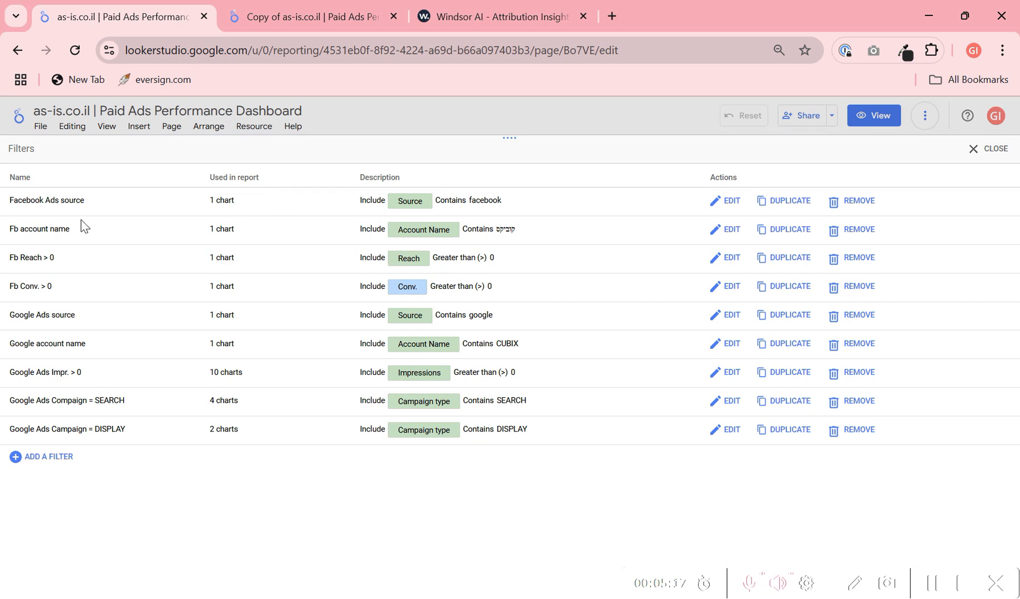
pyautogui.moveTo(11, 230); pyautogui.dragTo(78, 231)
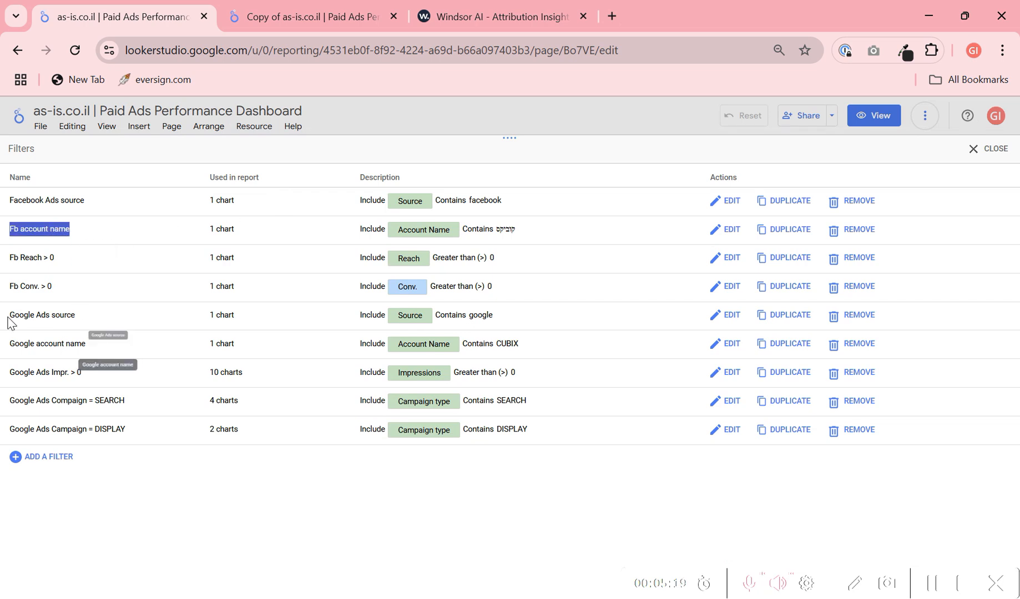
pyautogui.moveTo(5, 343); pyautogui.dragTo(120, 348)
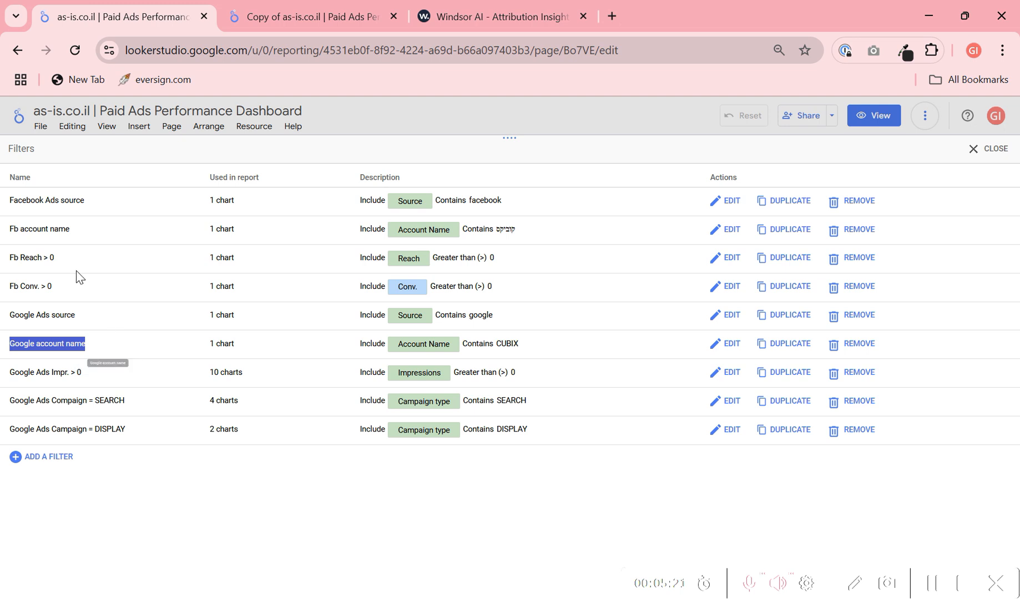
pyautogui.moveTo(94, 235); pyautogui.dragTo(0, 225)
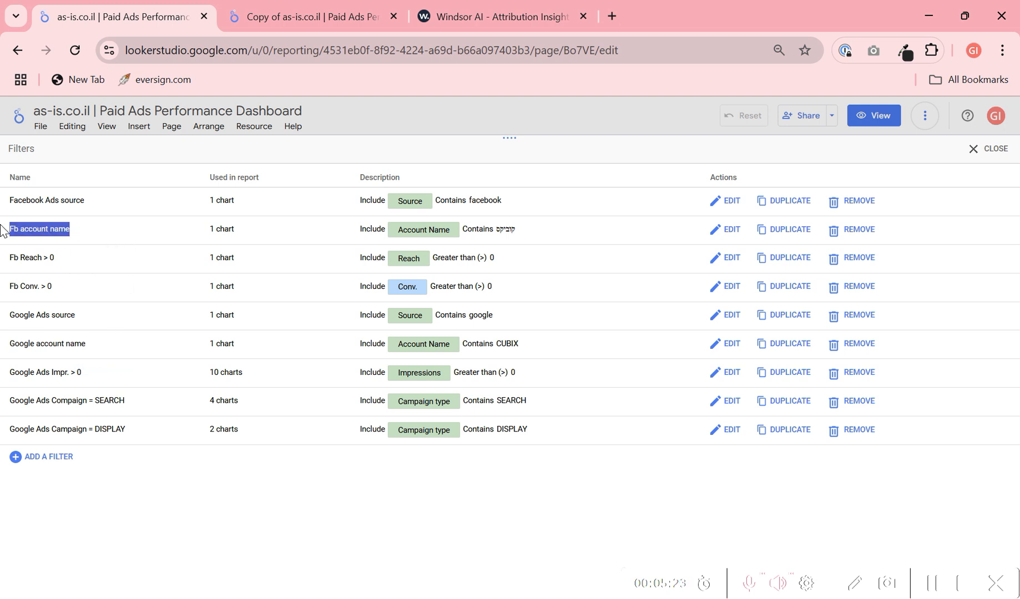
# - Inspect the Account Name condition of the "Fb account name" filter and close the filter editor without saving
pyautogui.click(731, 230)
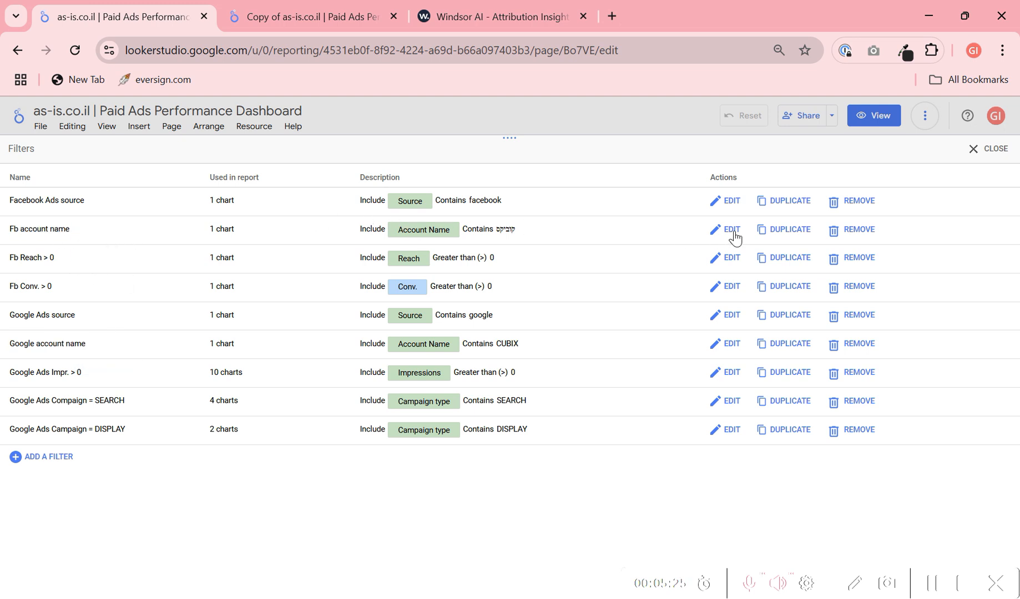
pyautogui.moveTo(550, 255); pyautogui.dragTo(448, 250)
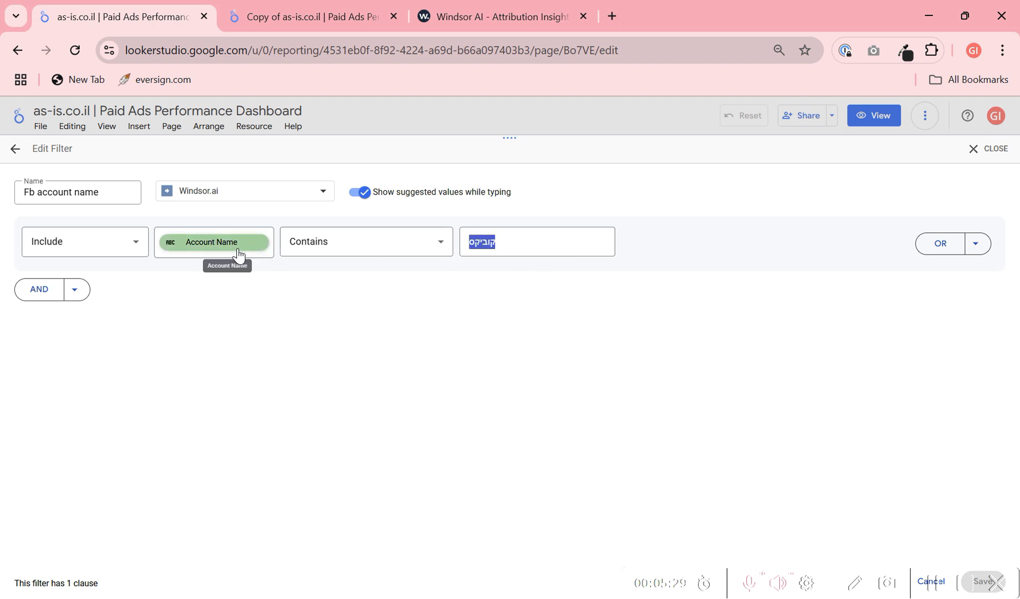
pyautogui.click(993, 150)
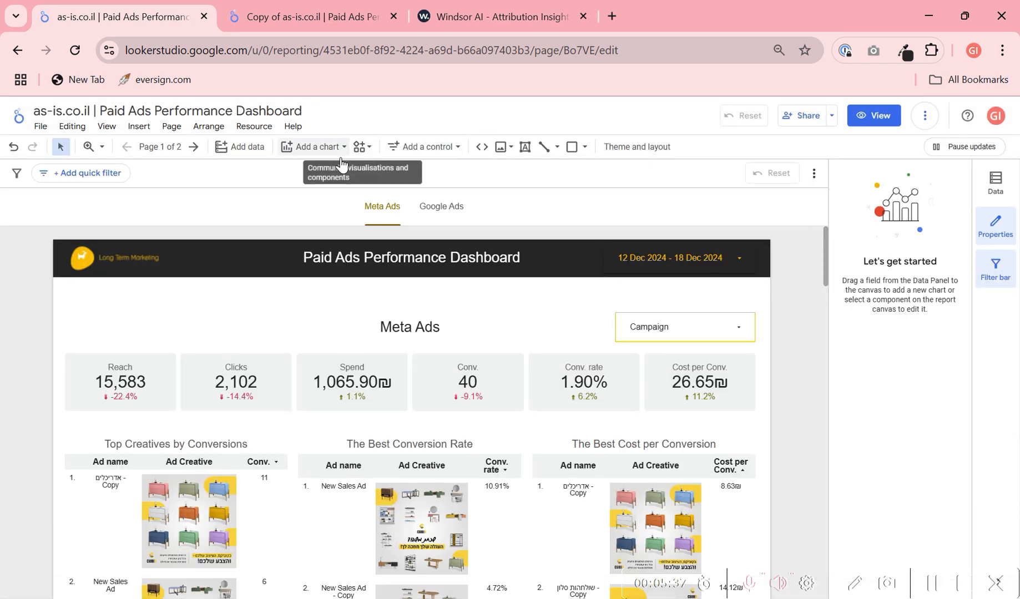
# - Add a table chart to the Meta Ads page and move it above the dashboard header, beyond the page's upper edge
pyautogui.click(315, 147)
pyautogui.click(296, 210)
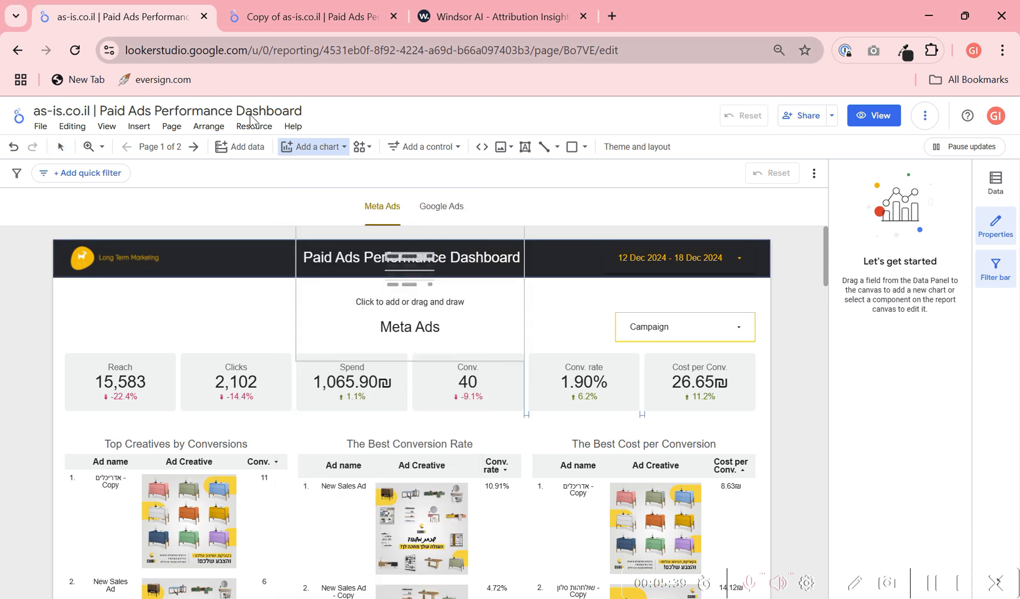
pyautogui.click(708, 233)
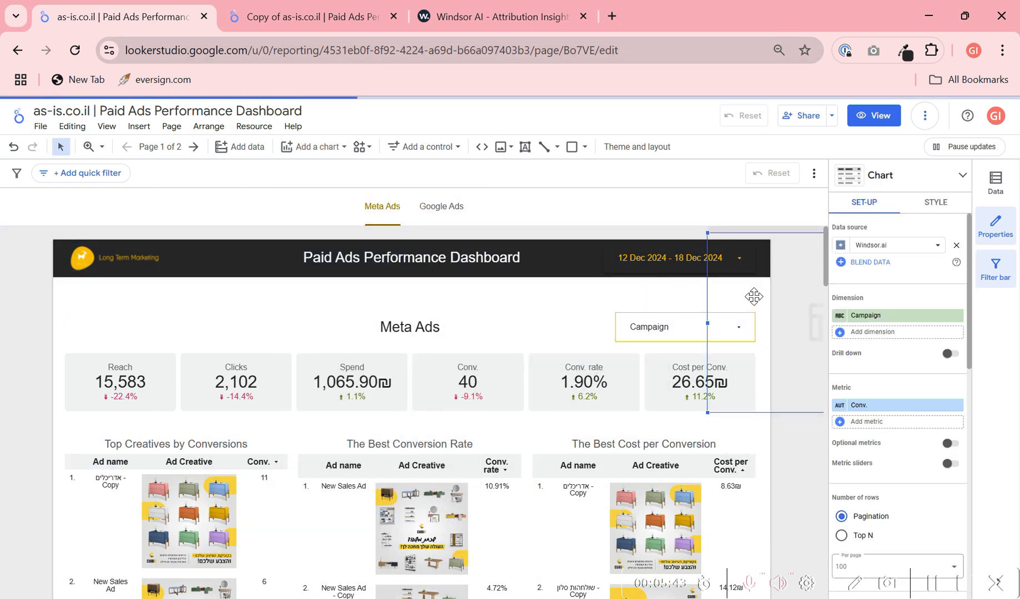
pyautogui.moveTo(787, 239); pyautogui.dragTo(706, 224)
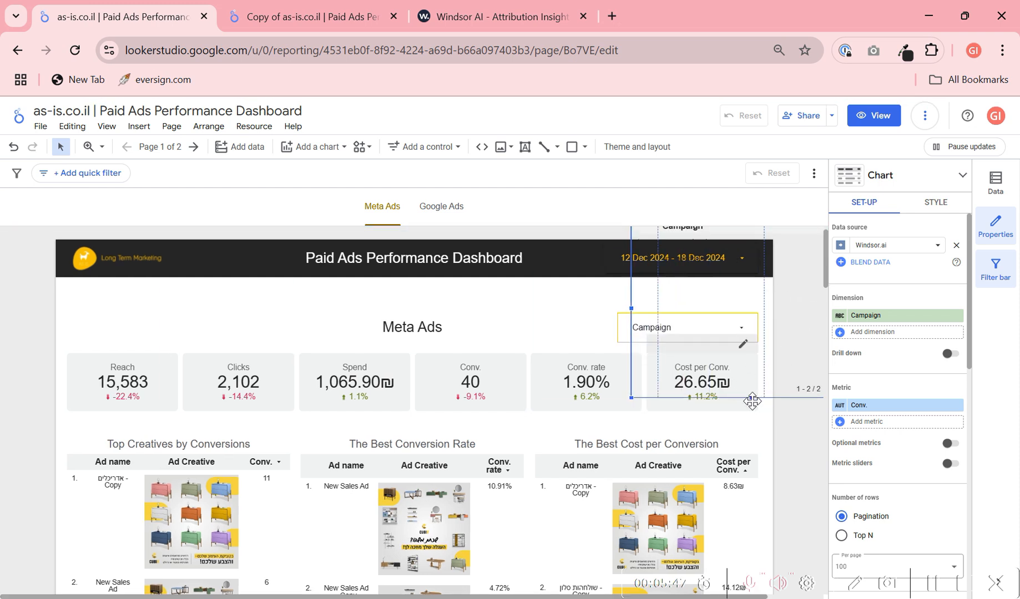
pyautogui.press('Up')
pyautogui.press('Up')
pyautogui.press('Up')
pyautogui.press('Up')
pyautogui.press('Up')
pyautogui.press('Up')
pyautogui.press('Up')
pyautogui.press('Up')
pyautogui.press('Up')
pyautogui.press('Up')
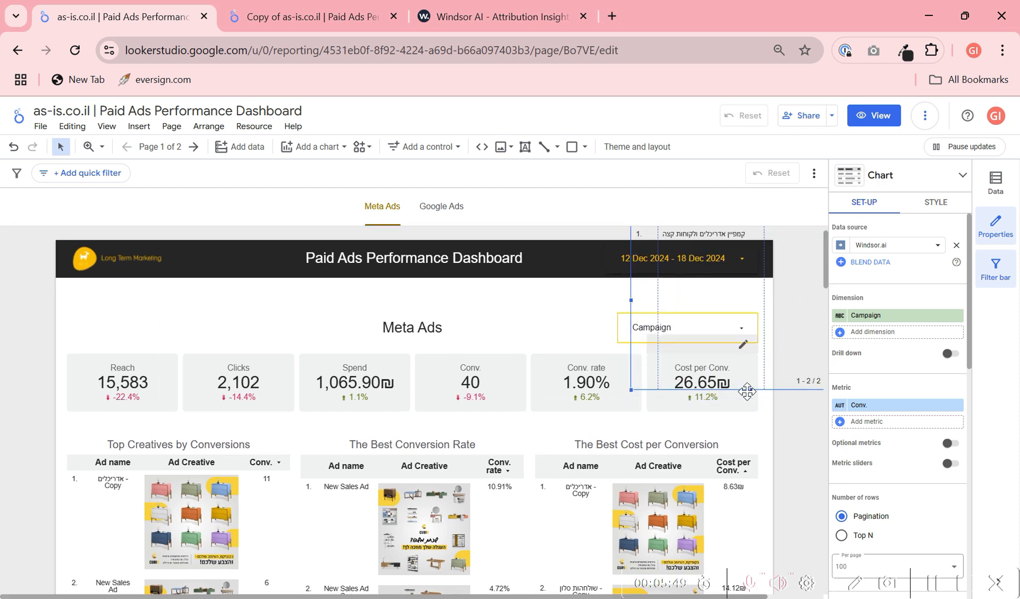
pyautogui.moveTo(749, 348); pyautogui.dragTo(761, 235)
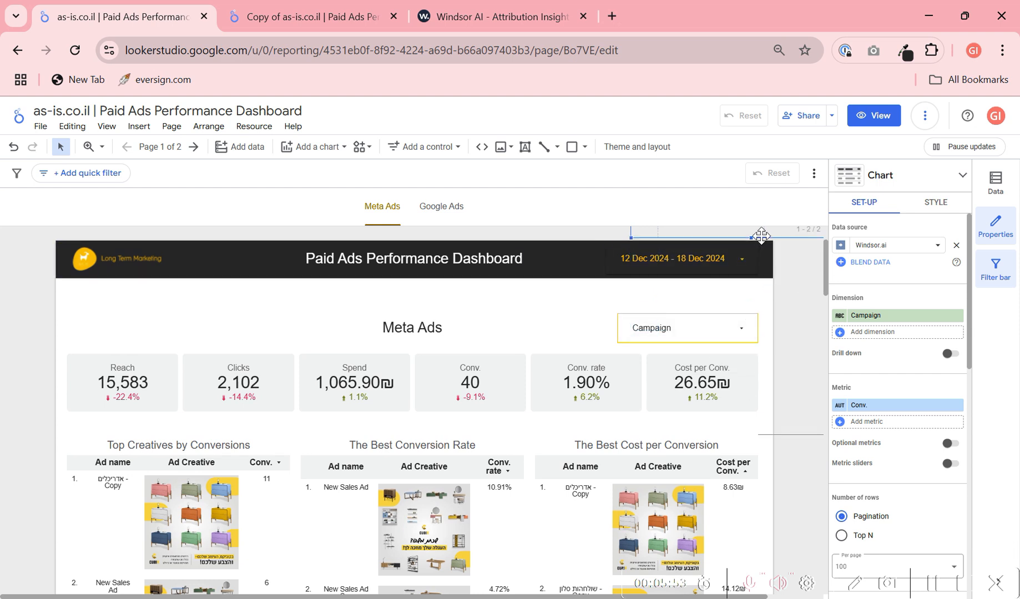
# - Shift the table horizontally above the dashboard header, aligning its far edge with the Campaign control
pyautogui.press('Left')
pyautogui.press('Left')
pyautogui.press('Left')
pyautogui.press('Left')
pyautogui.press('Left')
pyautogui.press('Right')
pyautogui.scroll(2, 787, 287)
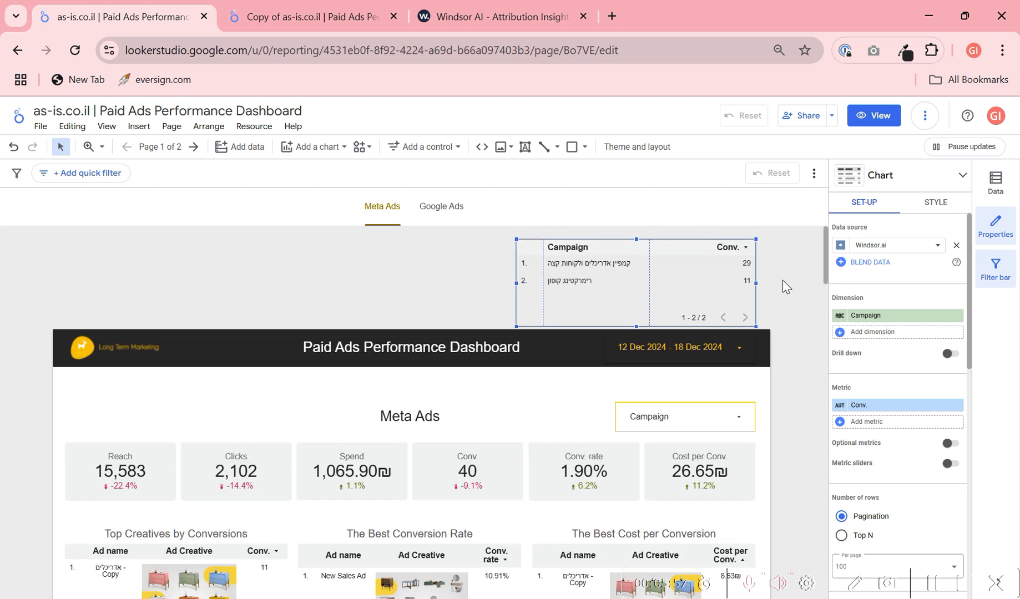
# - Set the table's dimension to Account Name and remove its Conv. metric
pyautogui.click(879, 316)
pyautogui.write('adcount')
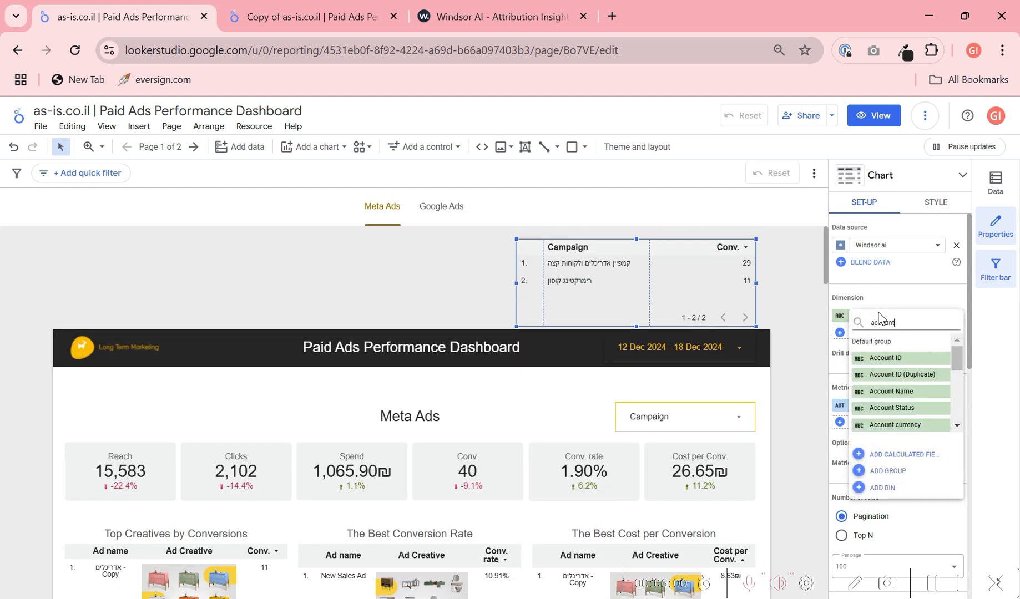
pyautogui.click(899, 391)
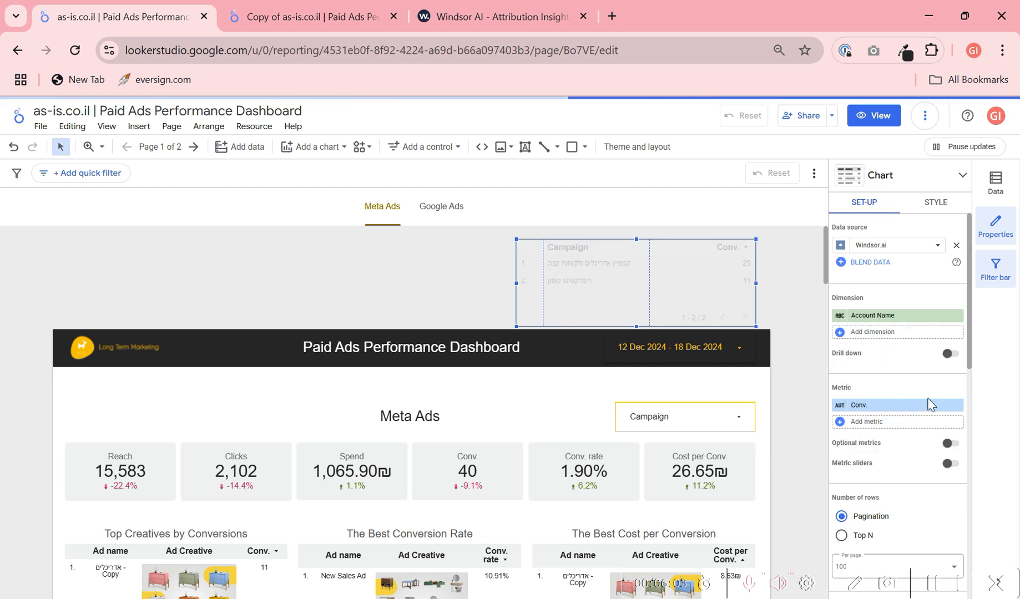
pyautogui.click(961, 405)
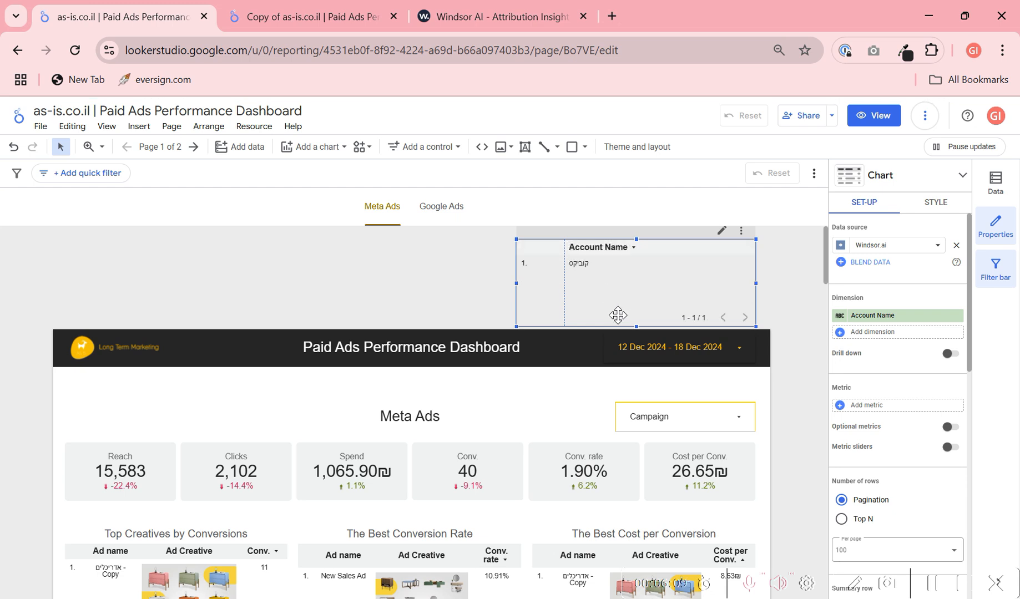
# - Test the account table without inherited filters by refreshing the report data, and re-enable filter inheritance
pyautogui.scroll(-10, 937, 457)
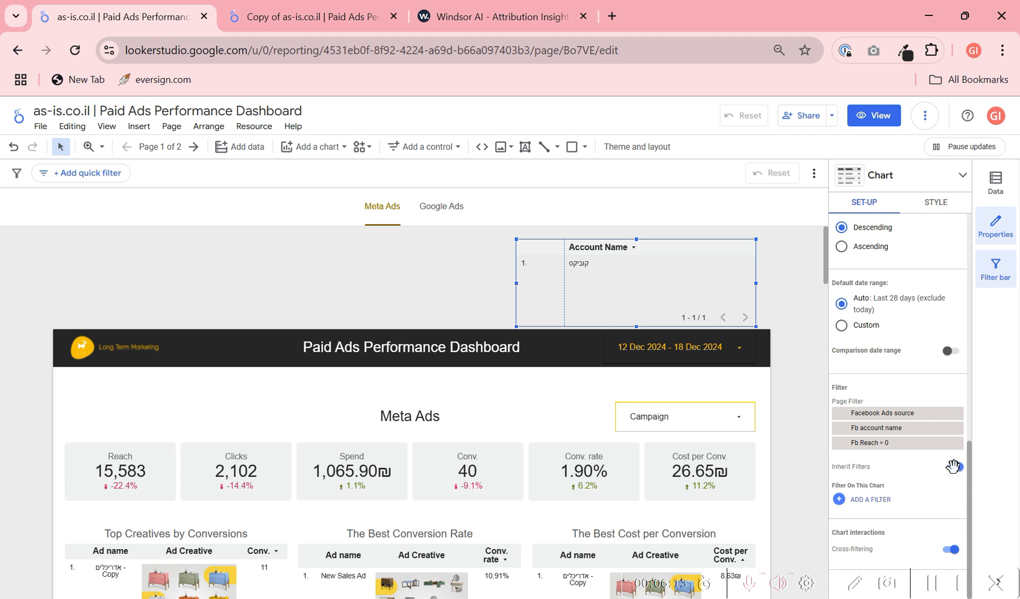
pyautogui.click(952, 465)
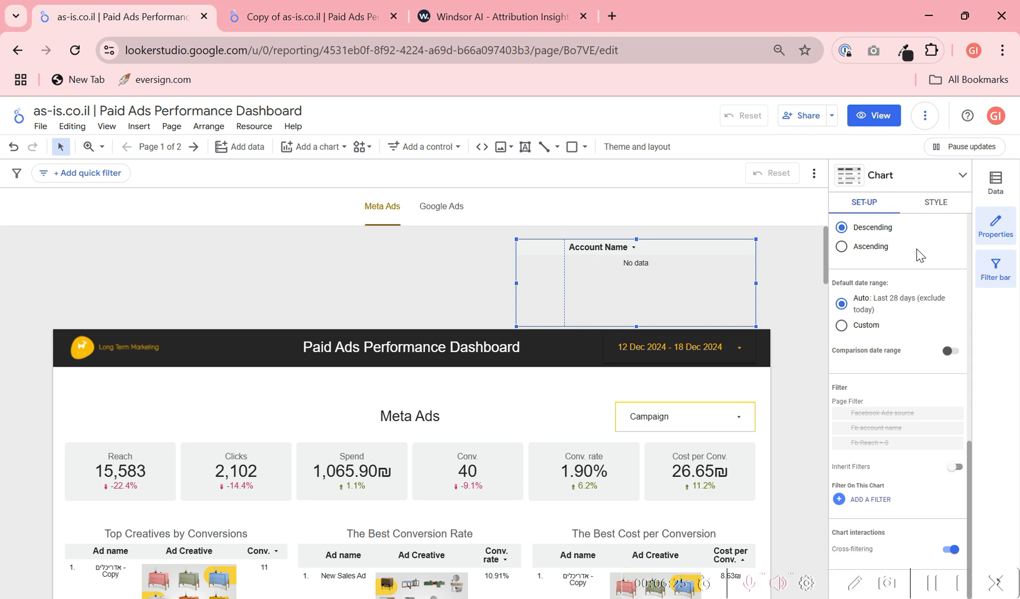
pyautogui.click(924, 116)
pyautogui.click(942, 148)
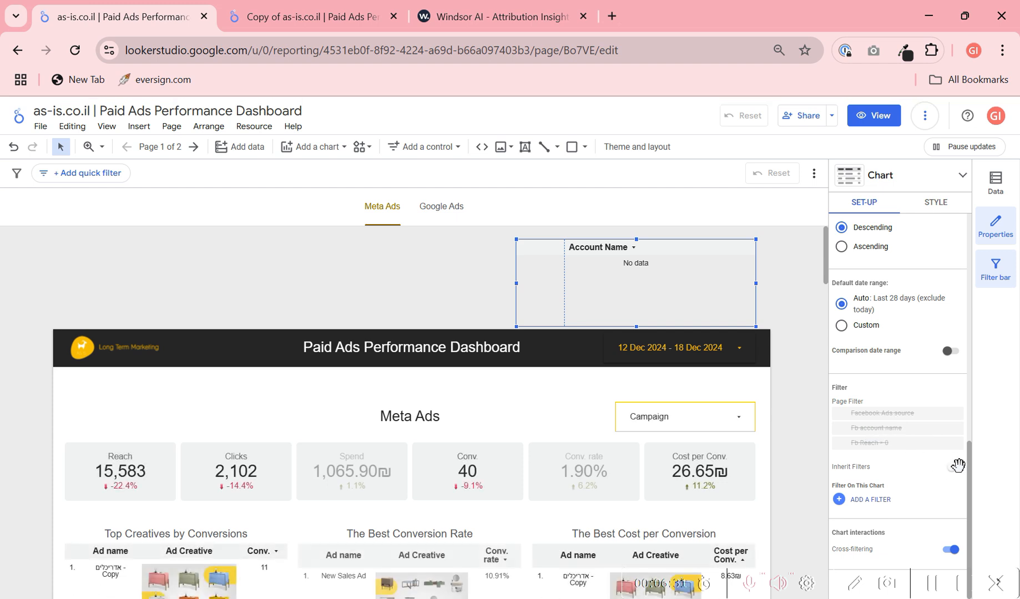
pyautogui.click(955, 466)
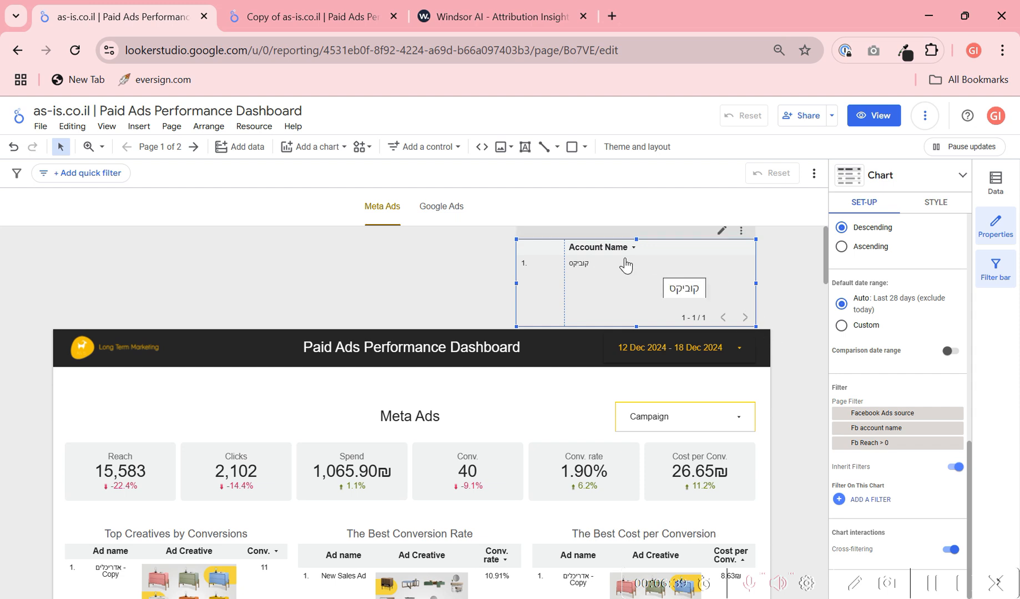
# - Resize the account table above the header to be shorter and slightly wider
pyautogui.moveTo(637, 238); pyautogui.dragTo(638, 285)
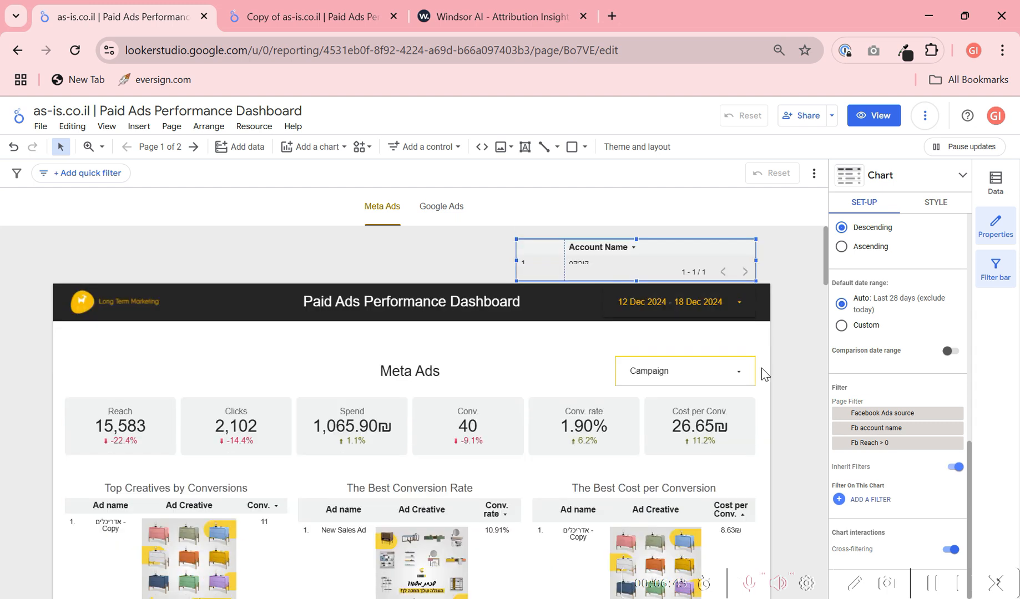
pyautogui.moveTo(636, 238); pyautogui.dragTo(639, 223)
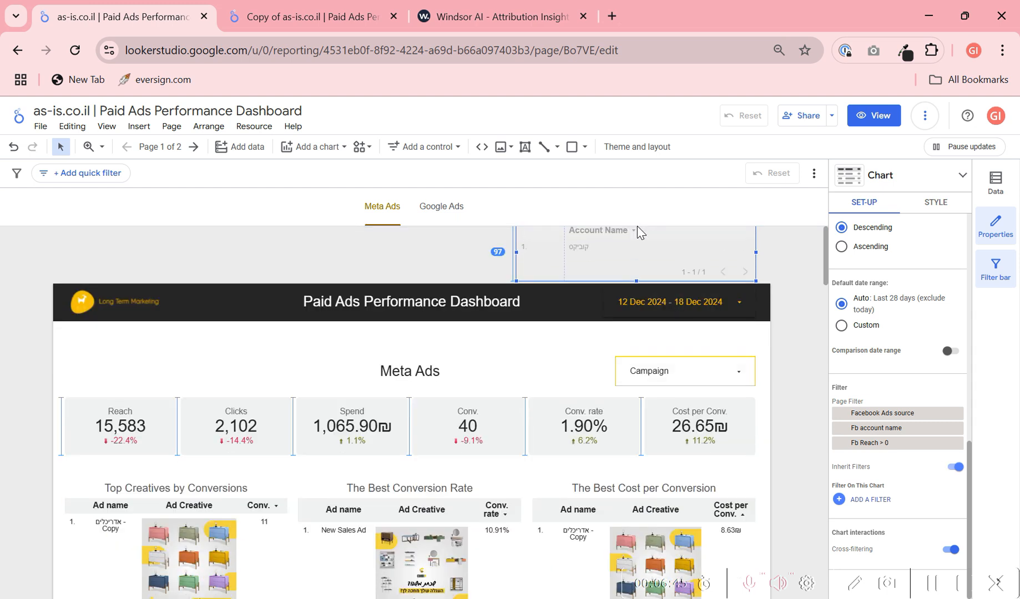
pyautogui.moveTo(756, 269); pyautogui.dragTo(765, 269)
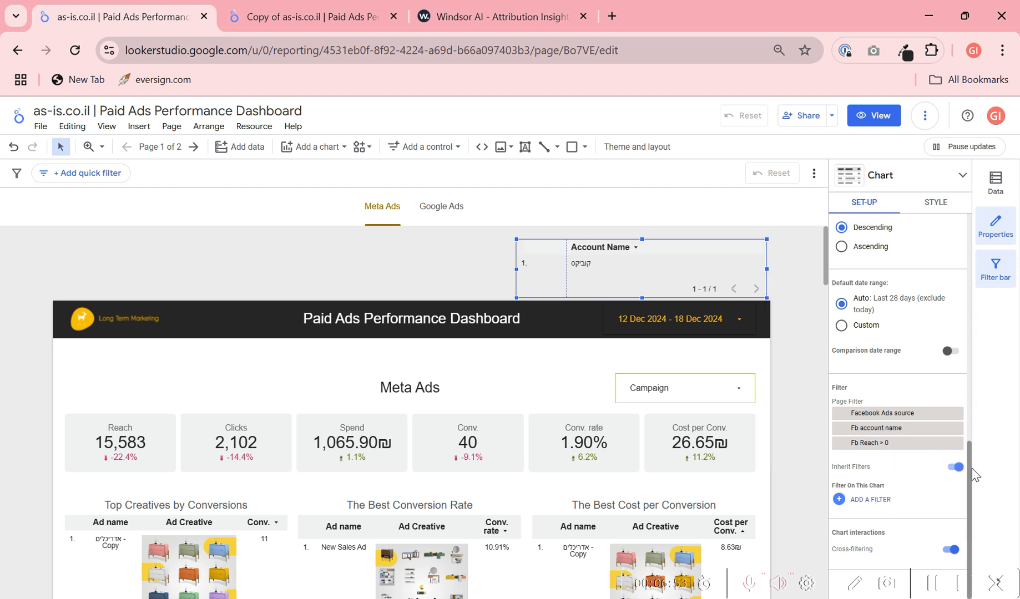
# - Turn off the account table's inherited filters and apply the "Facebook Ads source" filter to it
pyautogui.click(955, 467)
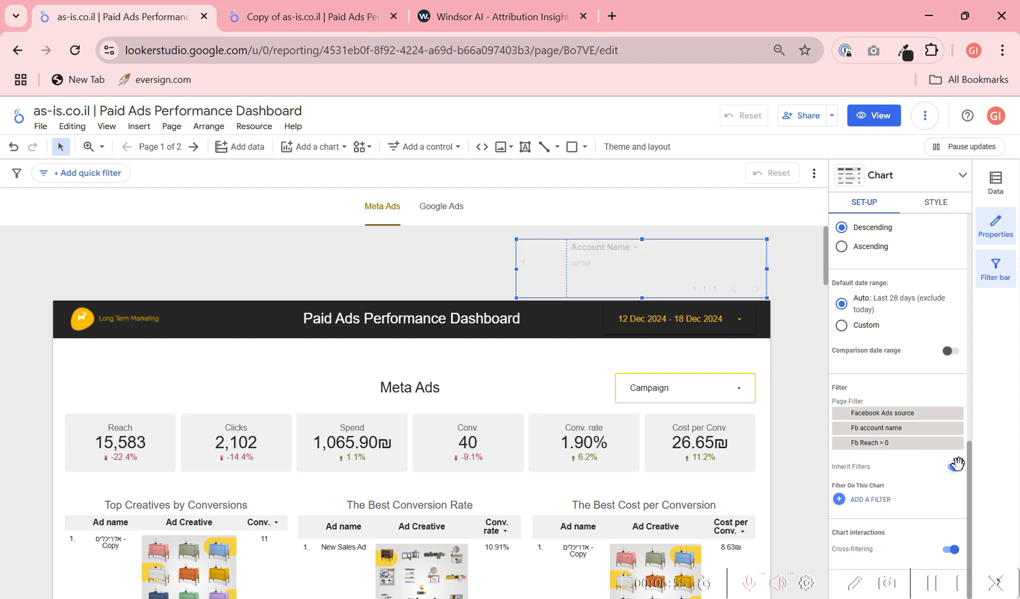
pyautogui.click(868, 499)
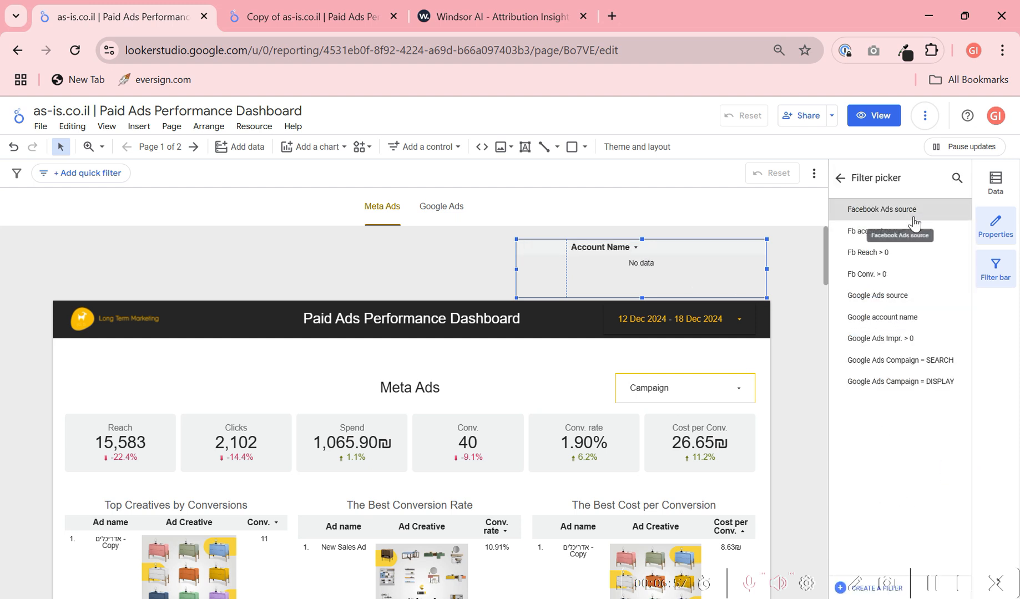
pyautogui.click(930, 217)
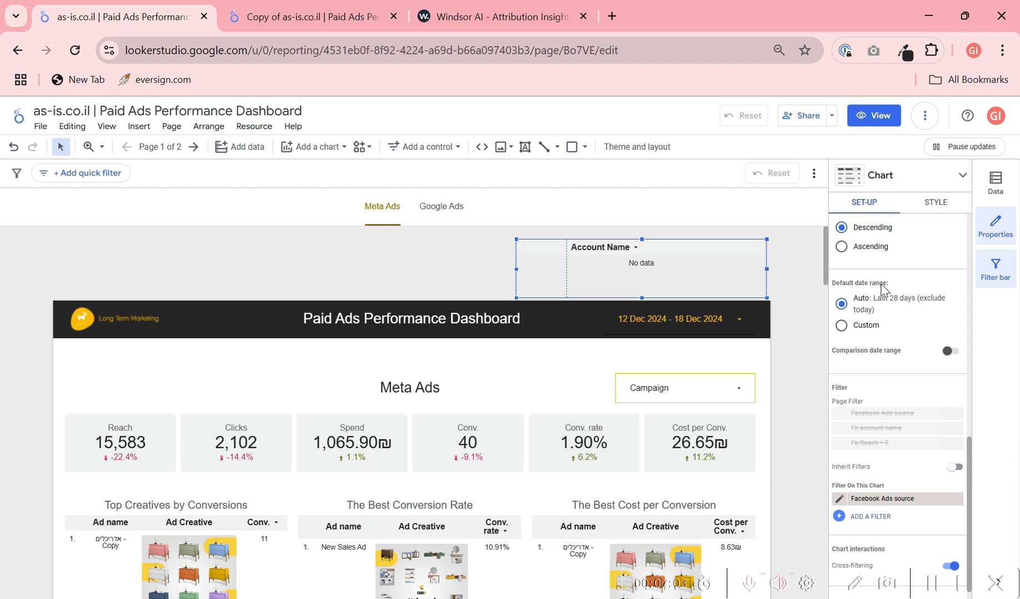
# - Try a custom default date range for the table, restore the Auto range and refresh the report data
pyautogui.click(857, 326)
pyautogui.click(858, 314)
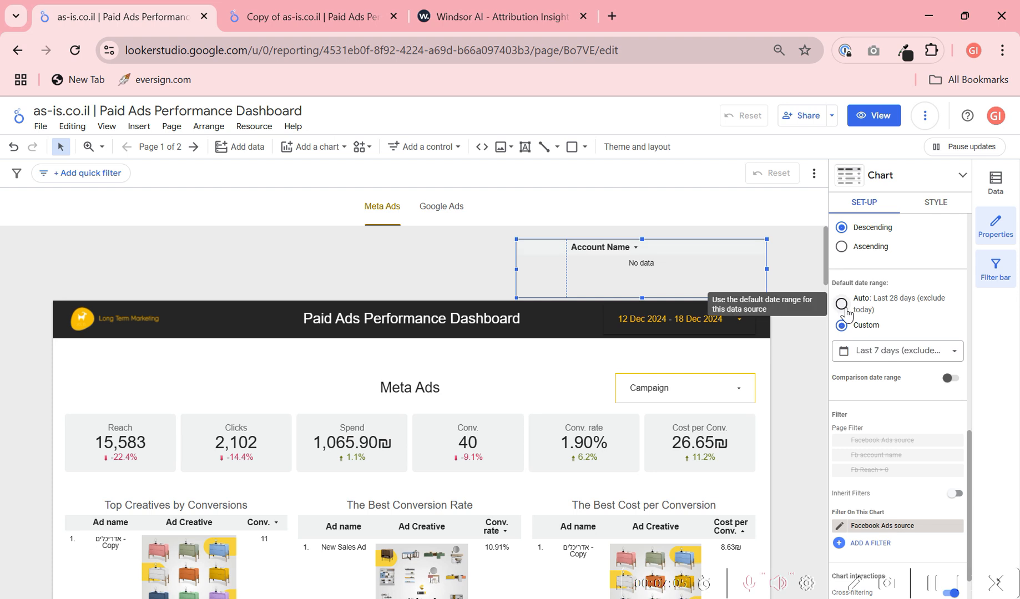
pyautogui.scroll(10, 893, 388)
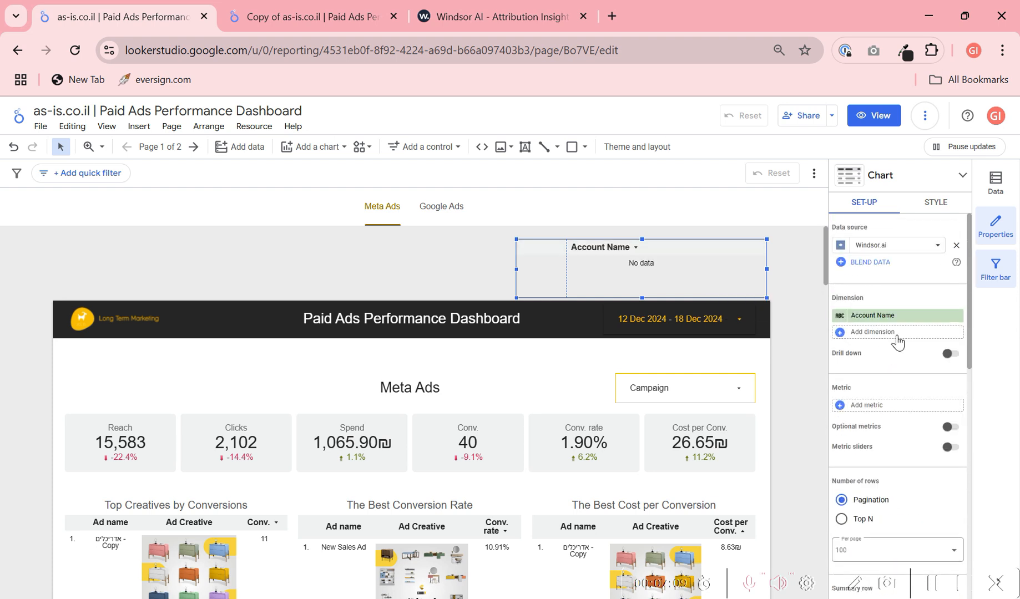
pyautogui.click(924, 116)
pyautogui.click(937, 150)
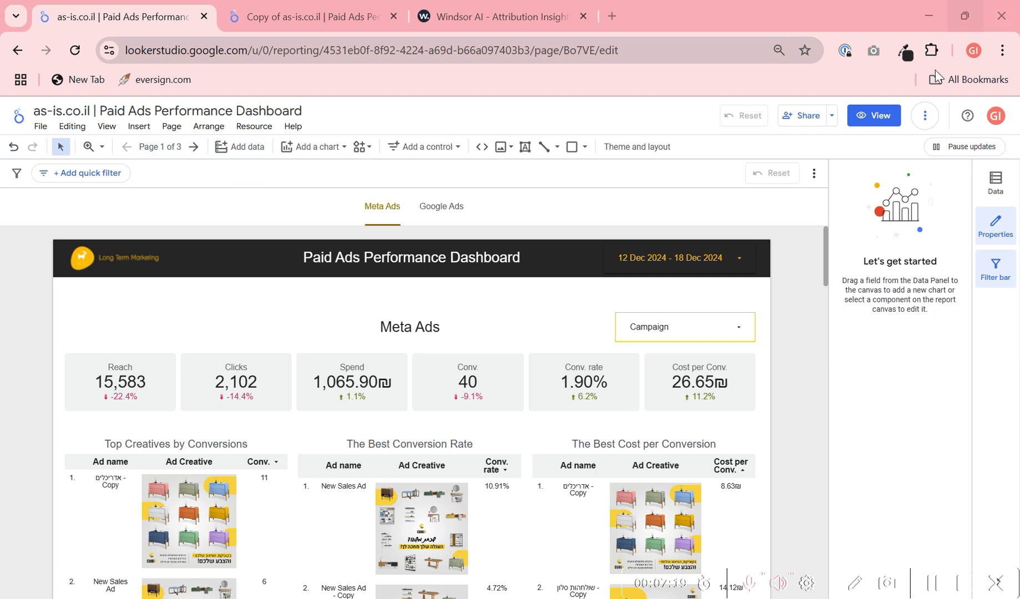
# - Show the list of report pages and go to the hidden "Accounts" page
pyautogui.click(873, 115)
pyautogui.click(874, 116)
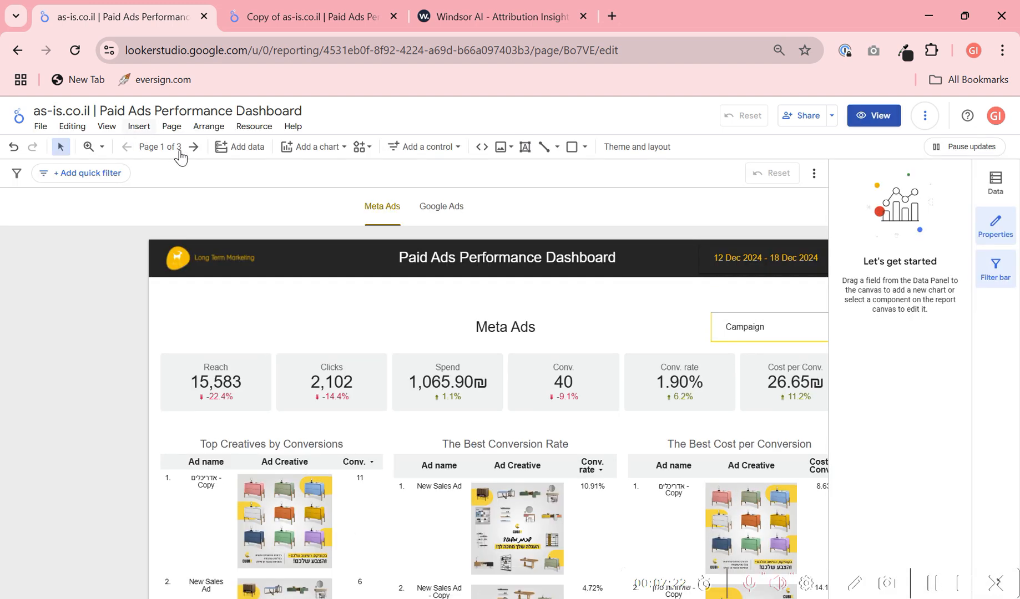
pyautogui.click(180, 152)
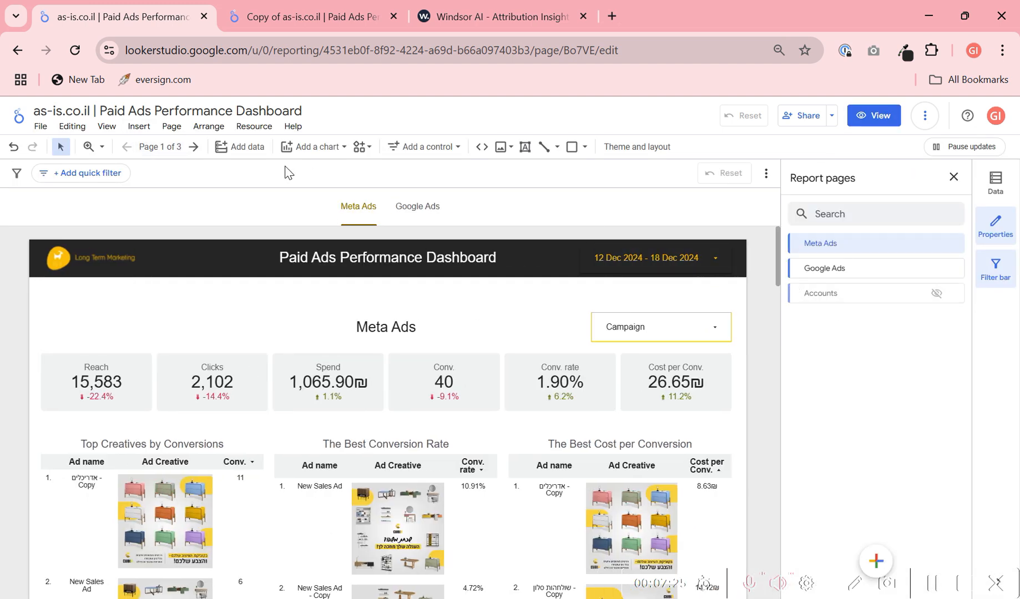
pyautogui.click(851, 302)
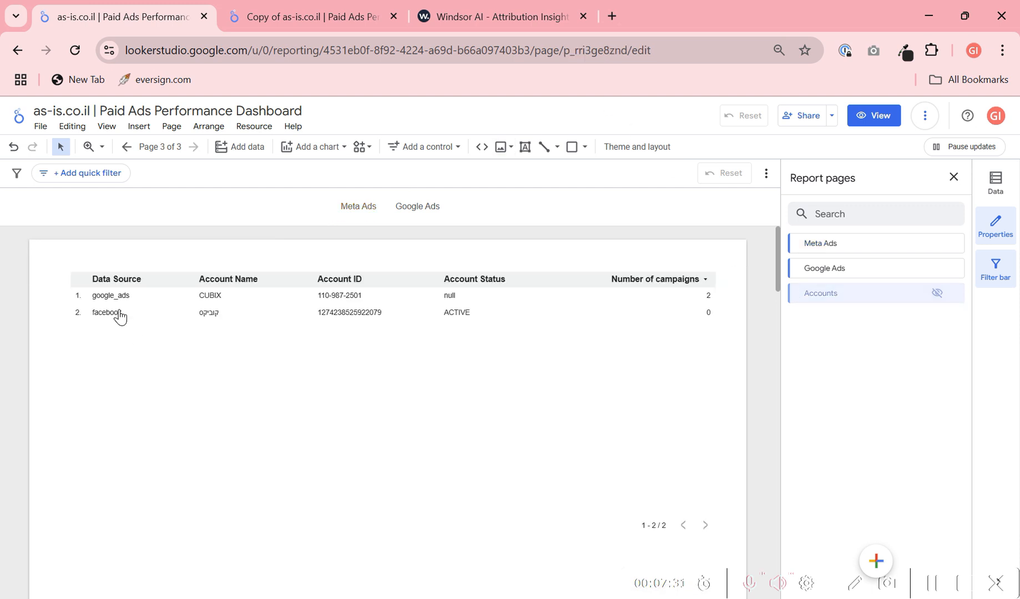
# - Add Campaign as a metric to the table on the Accounts page
pyautogui.click(236, 358)
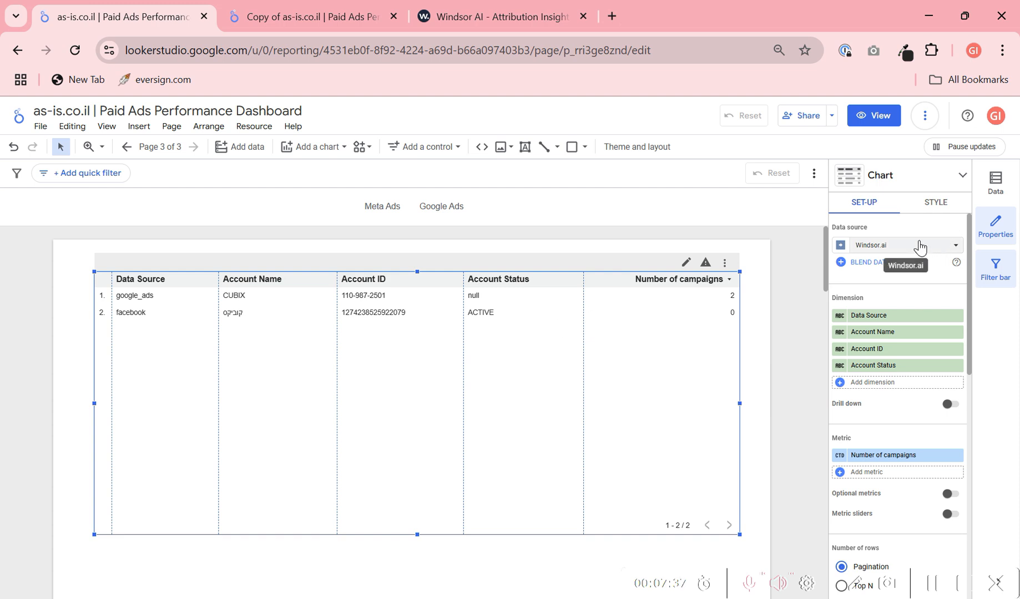
pyautogui.click(887, 474)
pyautogui.write('campa')
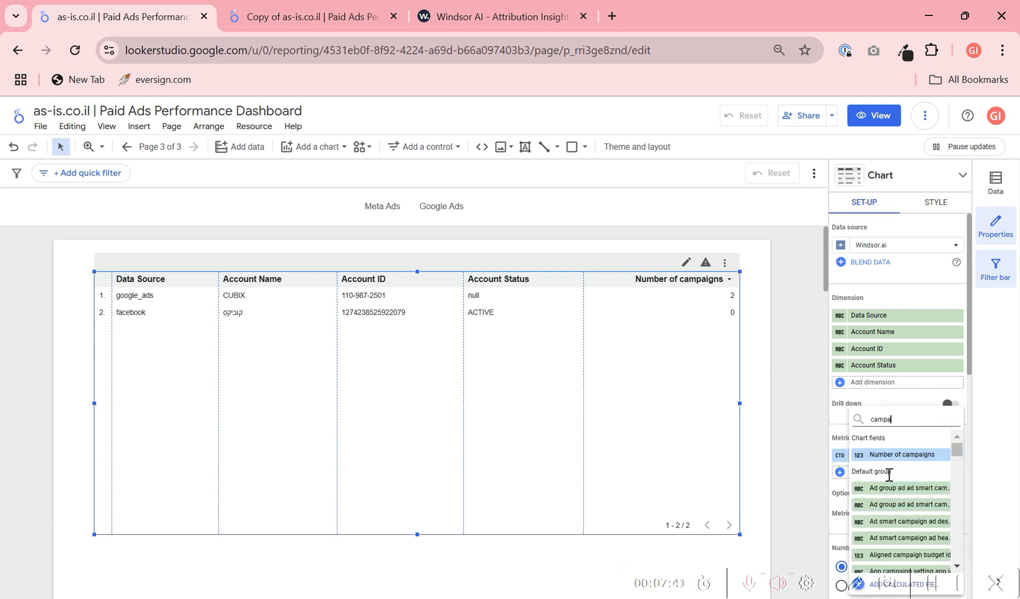
pyautogui.write('ign')
pyautogui.scroll(-3, 888, 476)
pyautogui.click(887, 519)
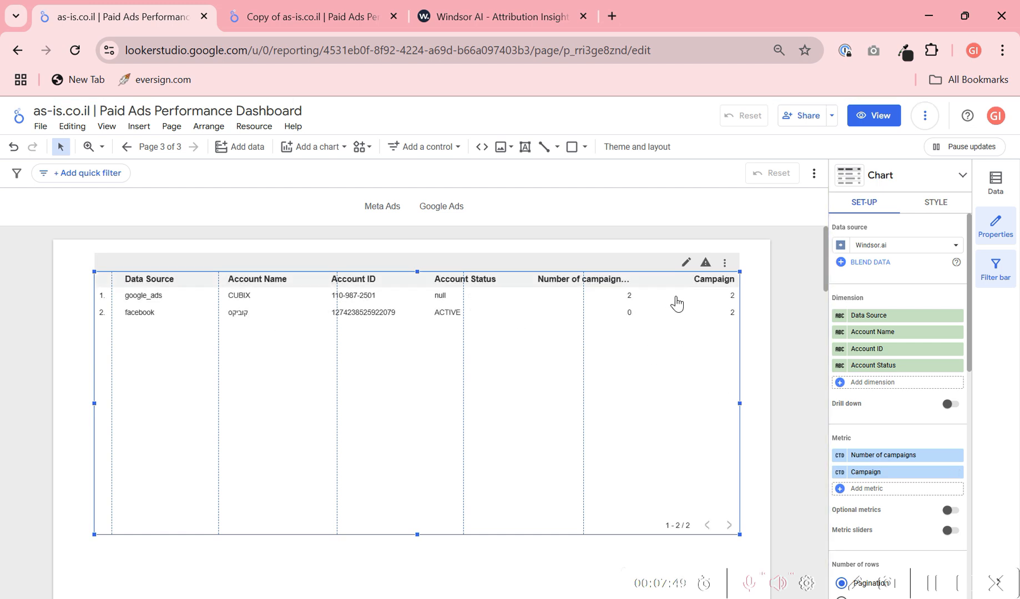
# - Remove the "Number of campaigns" metric from the accounts table
pyautogui.moveTo(962, 458)
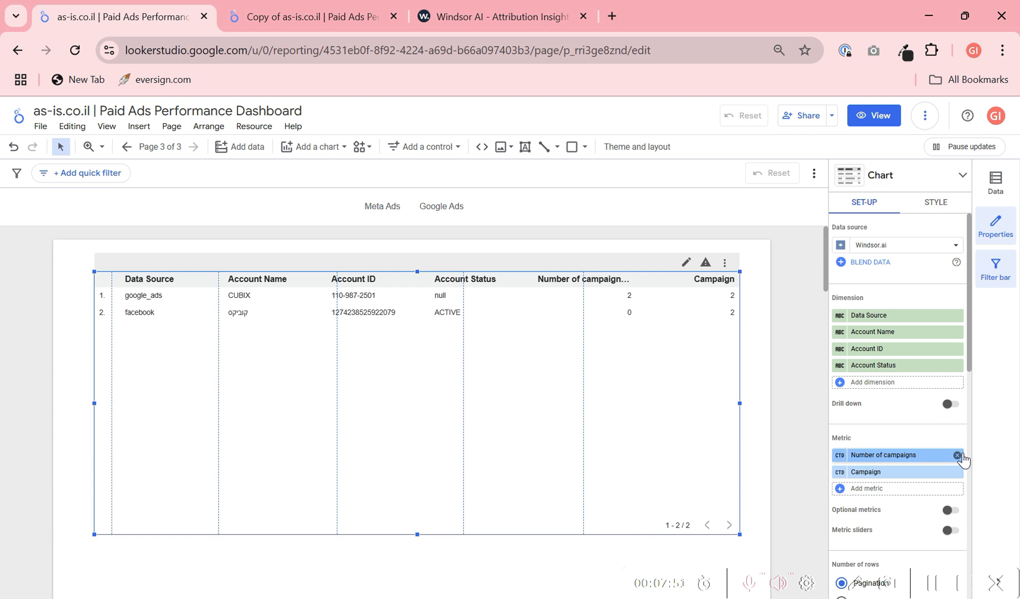
pyautogui.click(916, 454)
pyautogui.click(832, 436)
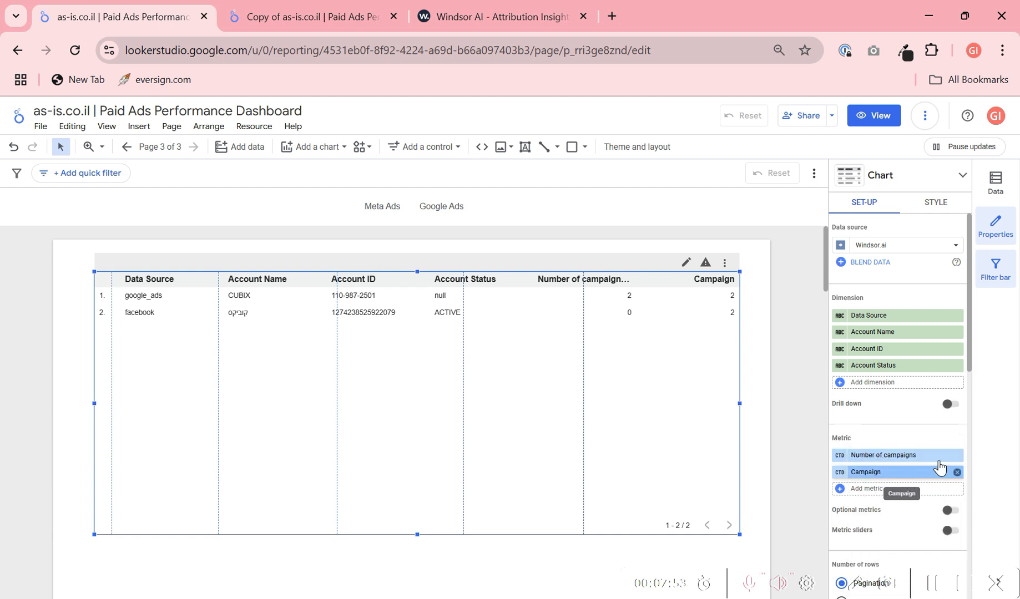
pyautogui.click(958, 455)
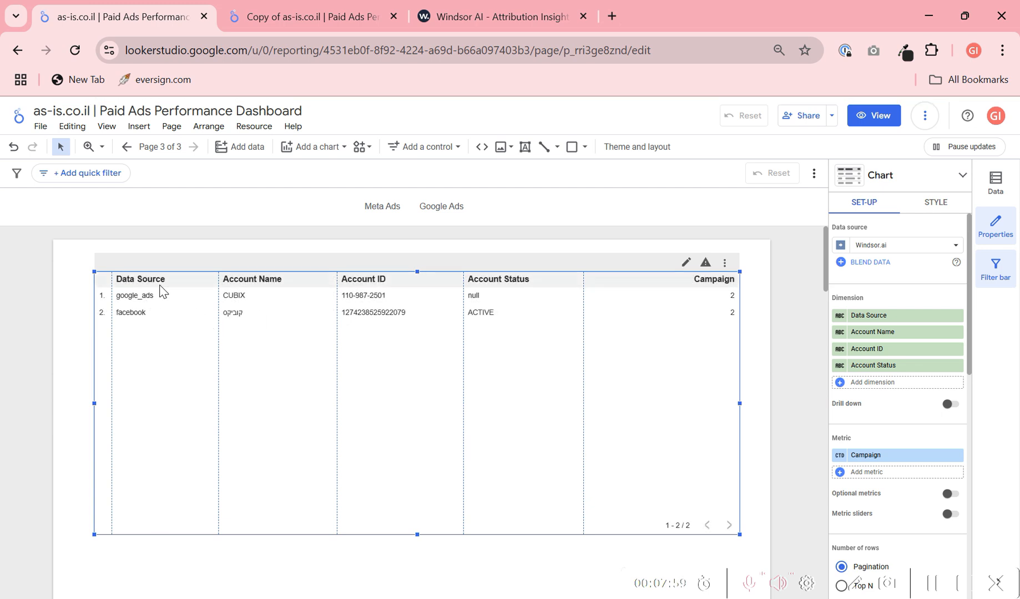
# - Automatically fit the accounts table's column widths to their data and deselect the table
pyautogui.rightClick(269, 332)
pyautogui.moveTo(346, 469)
pyautogui.click(403, 470)
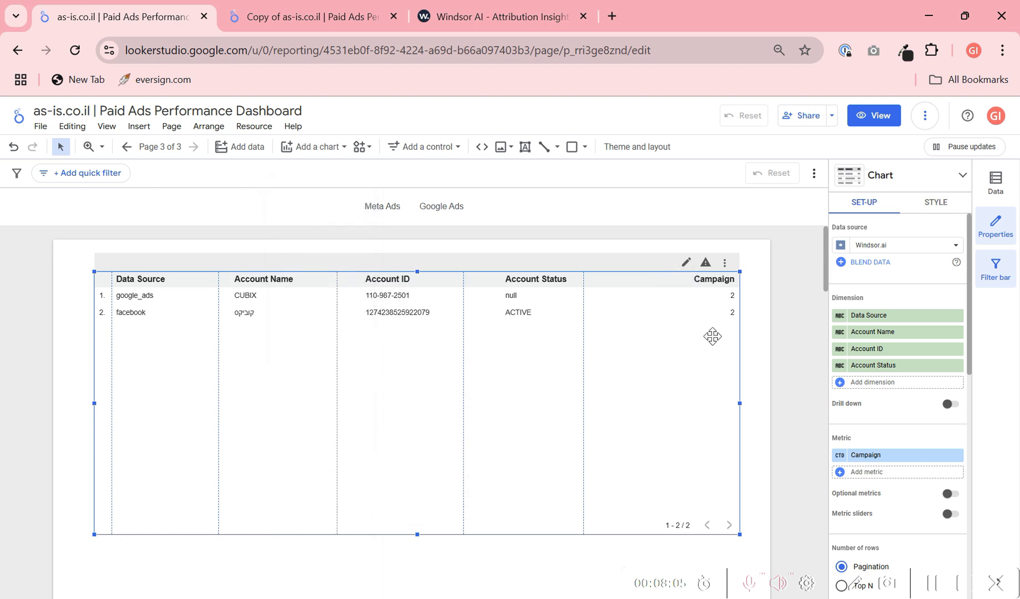
pyautogui.click(758, 344)
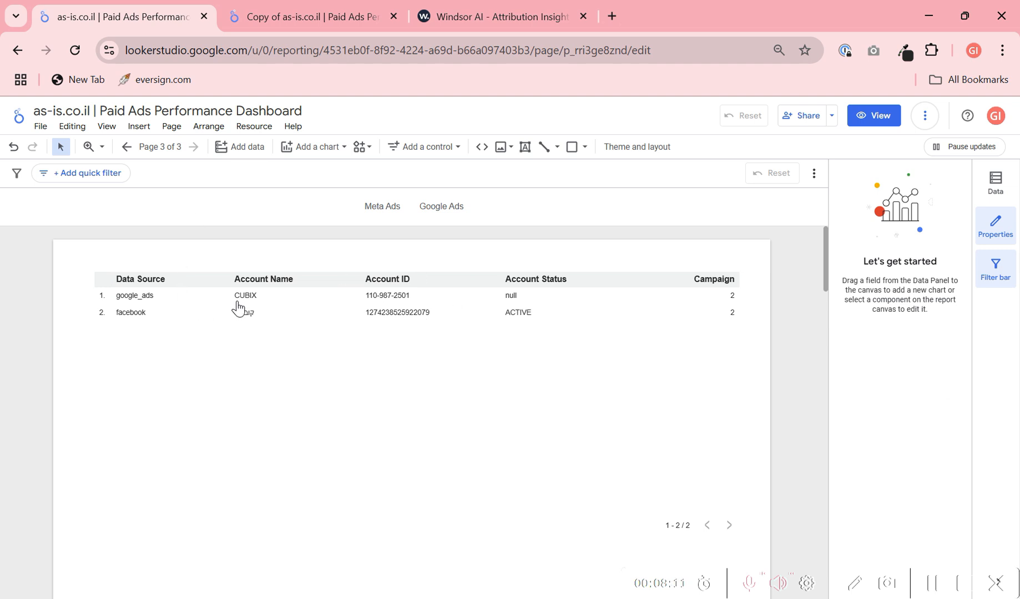
# - Try replacing the Account Name value in the "Fb account name" filter with "sdfasdfa" and close the editor without saving
pyautogui.click(264, 127)
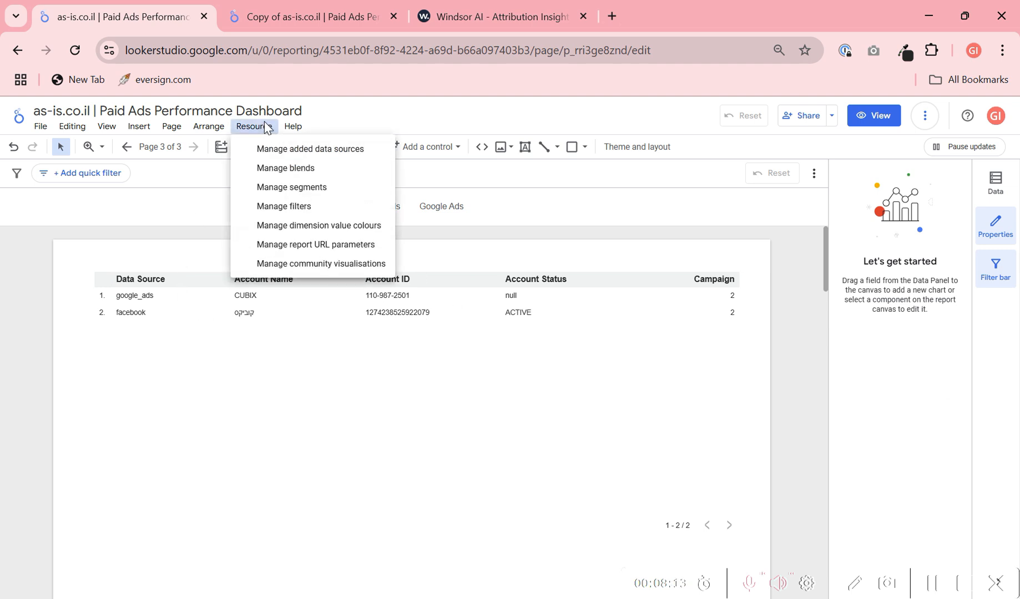
pyautogui.click(336, 208)
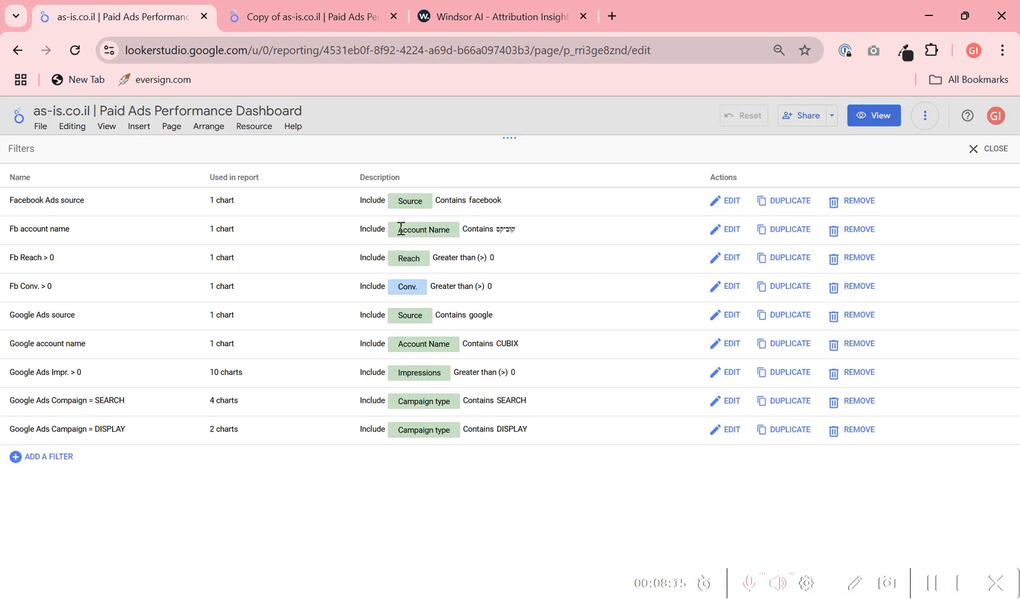
pyautogui.moveTo(32, 228); pyautogui.dragTo(69, 229)
pyautogui.click(726, 231)
pyautogui.moveTo(632, 246); pyautogui.dragTo(452, 250)
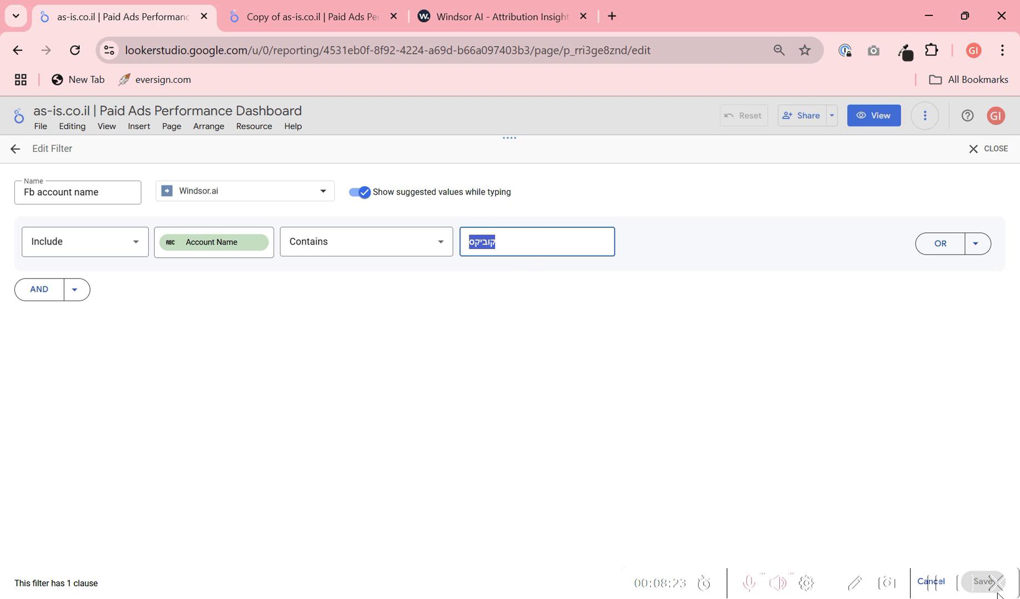
pyautogui.write('sdfasdfa')
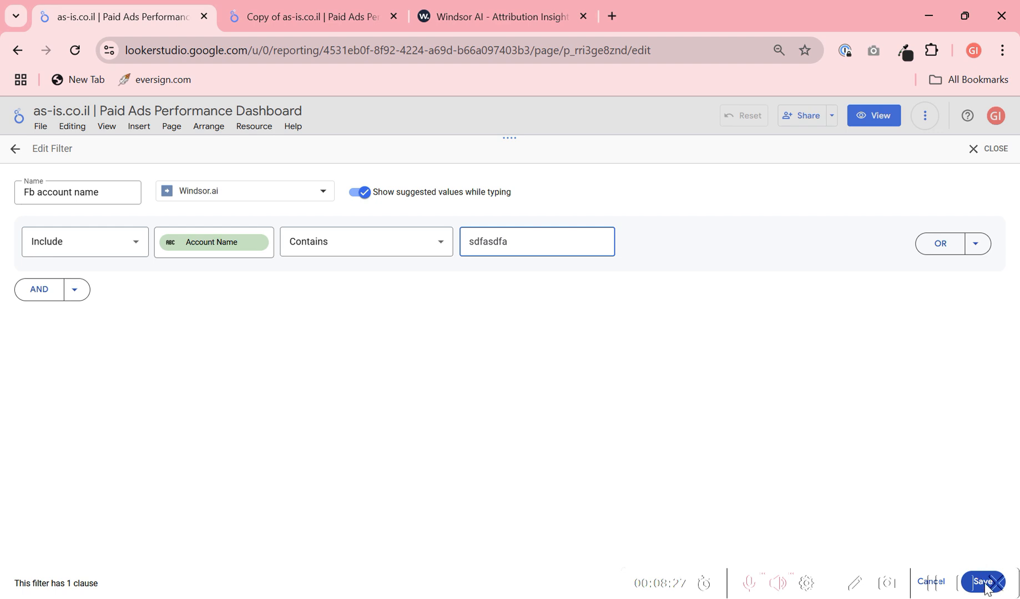
pyautogui.click(991, 153)
pyautogui.click(693, 375)
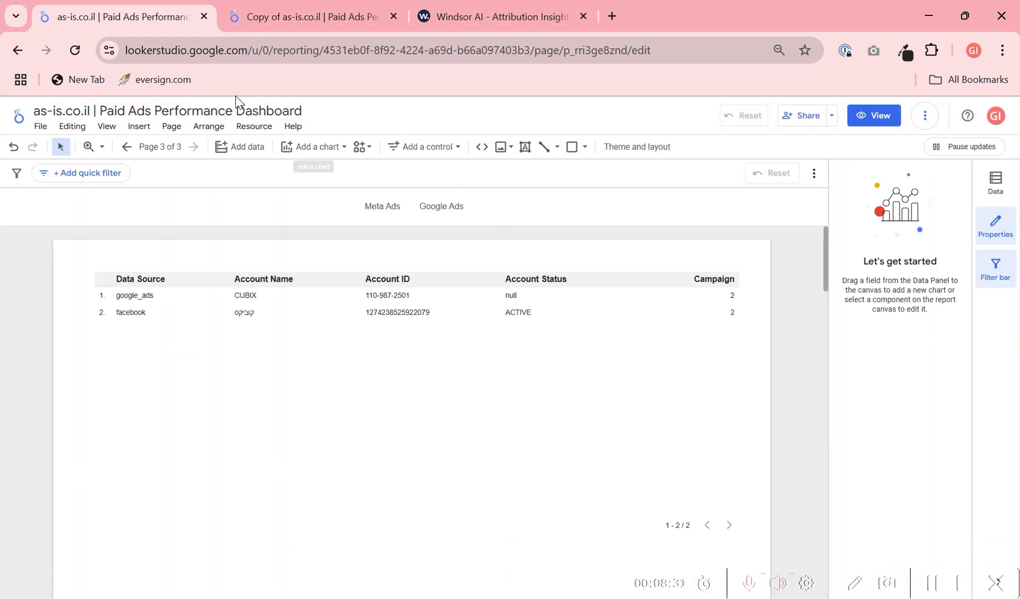
# - Open the "Google account name" filter to inspect its Account Name value and close the editor without saving
pyautogui.click(244, 132)
pyautogui.click(328, 210)
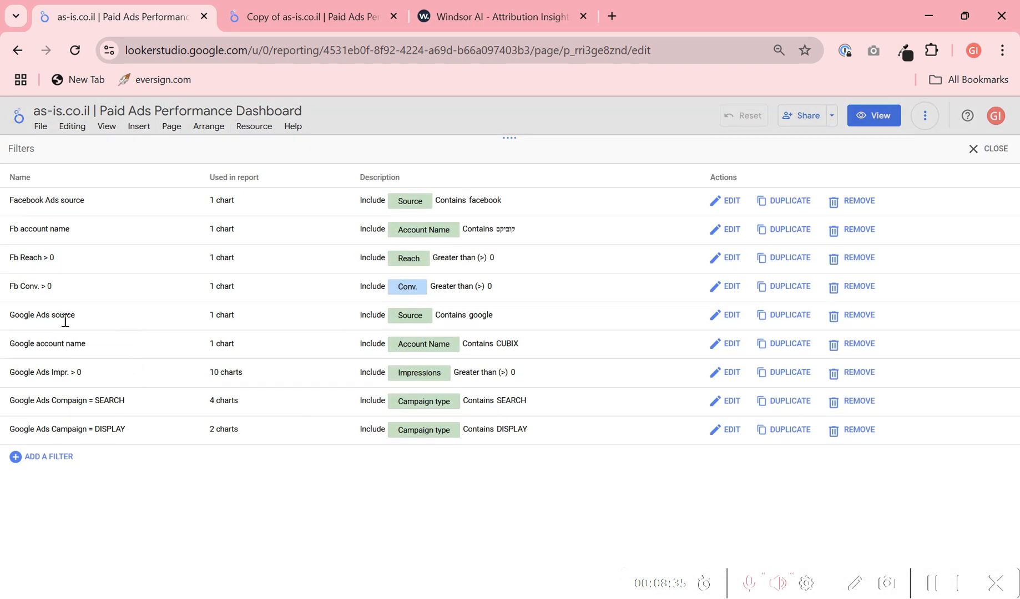
pyautogui.moveTo(12, 346); pyautogui.dragTo(114, 350)
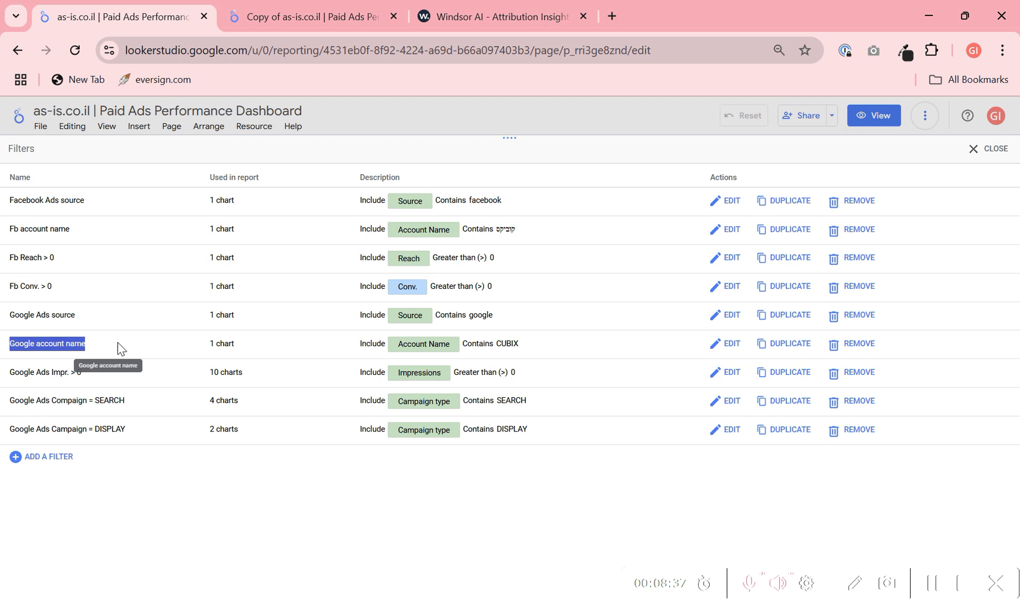
pyautogui.click(740, 346)
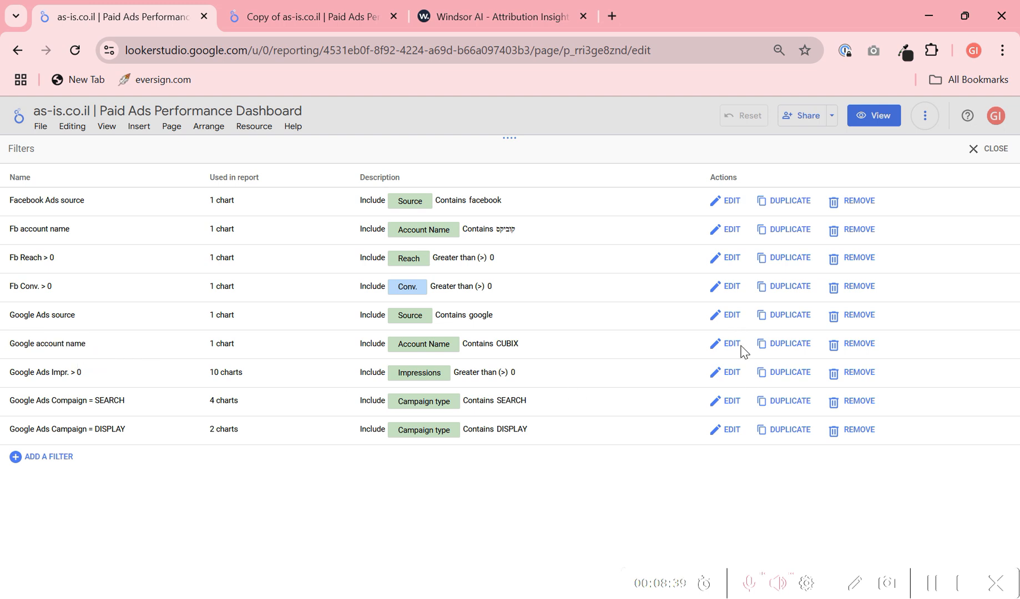
pyautogui.click(731, 353)
pyautogui.moveTo(509, 246); pyautogui.dragTo(425, 245)
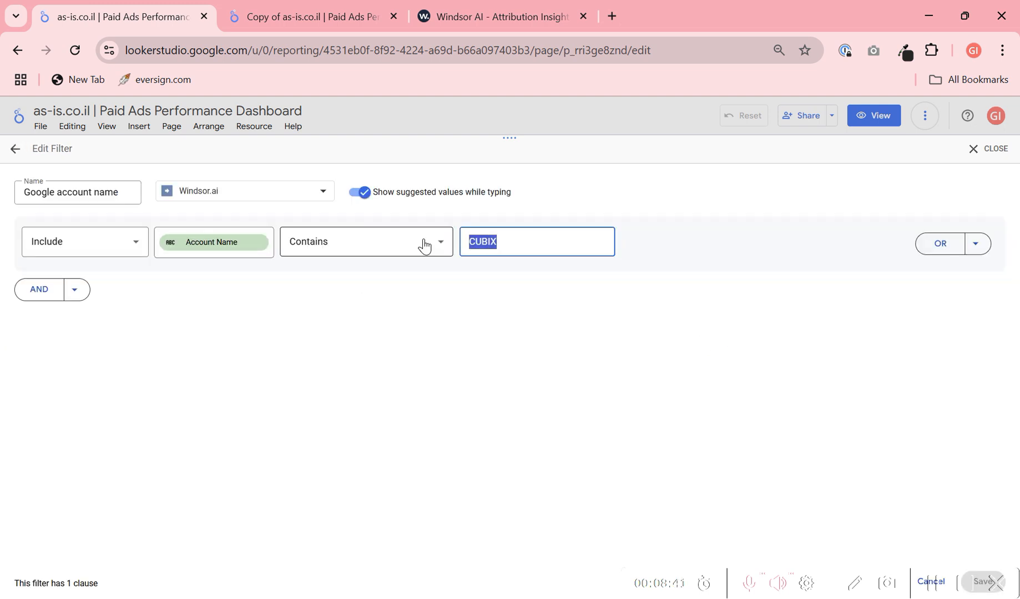
pyautogui.click(995, 150)
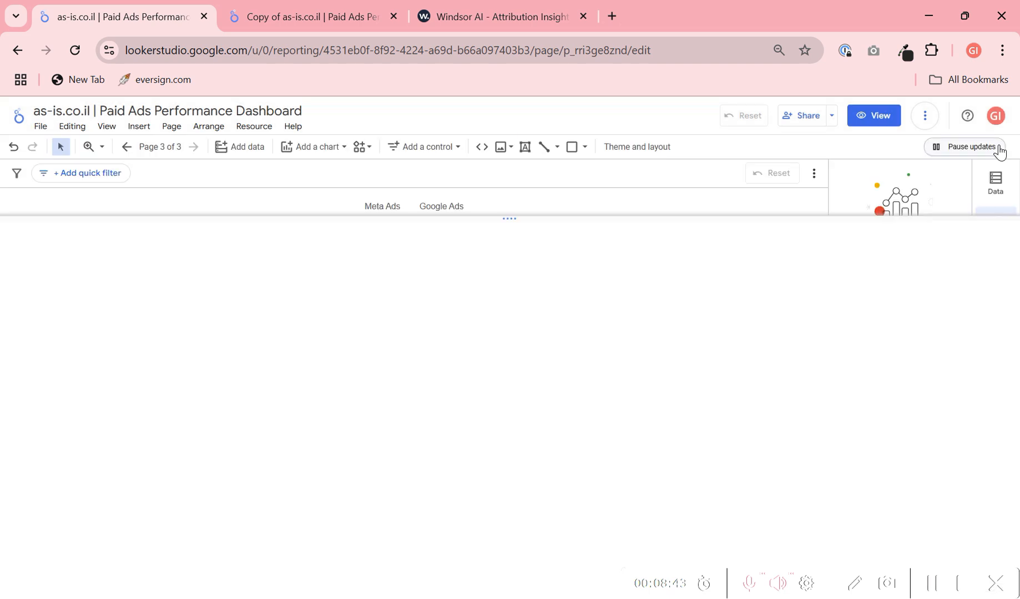
# - Append " | Client Name" to the report title "as-is.co.il | Paid Ads Performance Dashboard"
pyautogui.click(107, 110)
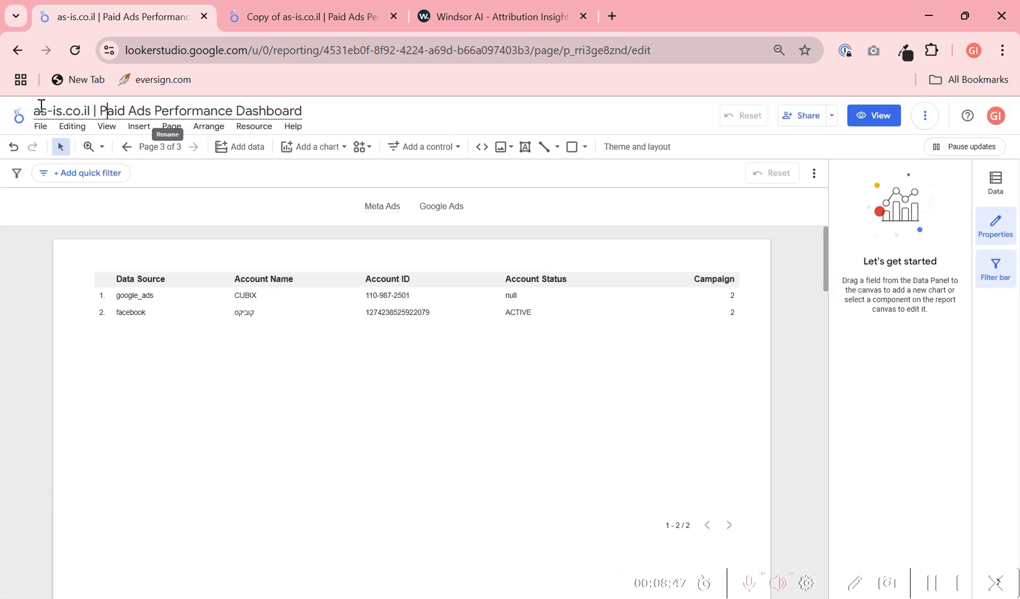
pyautogui.moveTo(41, 108); pyautogui.dragTo(312, 112)
pyautogui.click(254, 126)
pyautogui.click(300, 114)
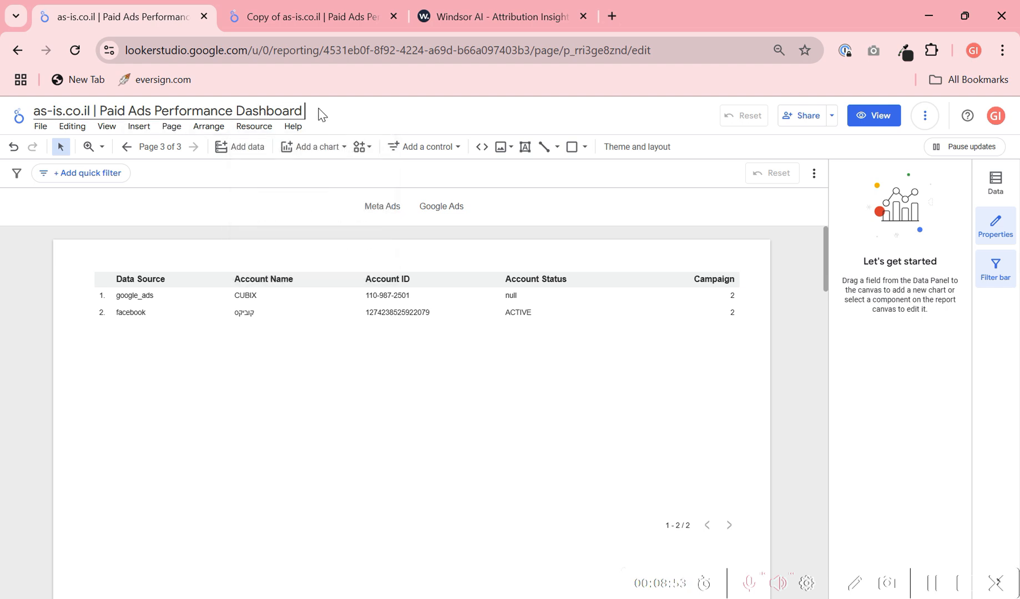
pyautogui.write('Cli')
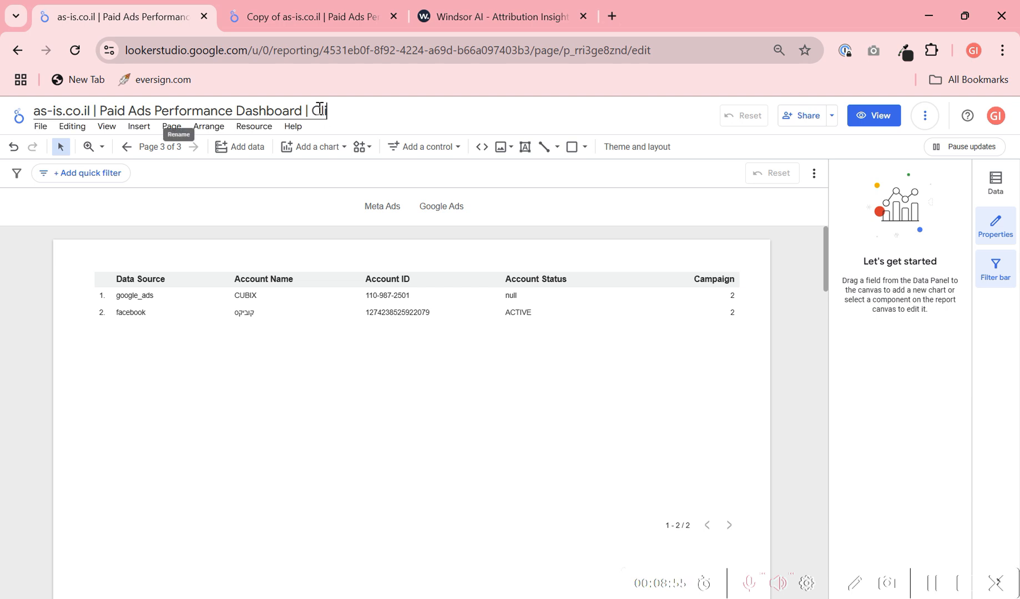
pyautogui.write('ent Name')
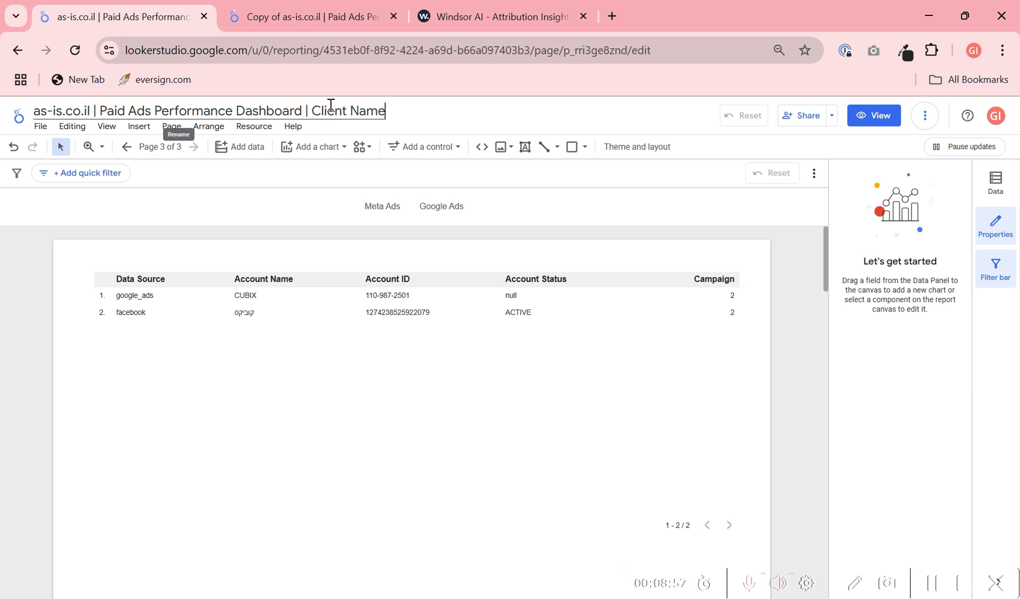
pyautogui.click(436, 405)
pyautogui.click(795, 271)
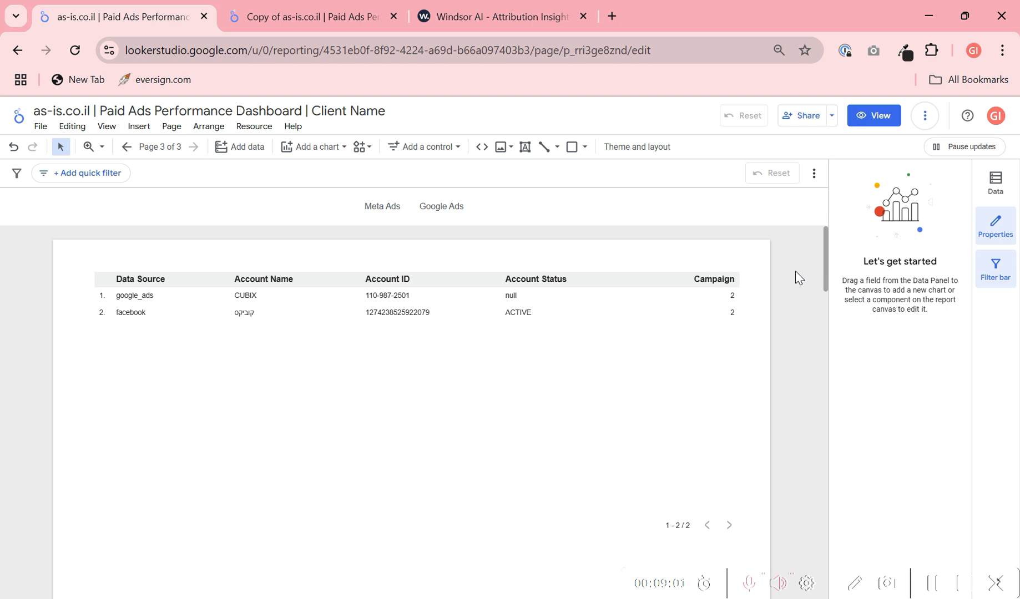
# - Show the report's Meta Ads page and open the embedded Windsor.ai data source for editing
pyautogui.click(383, 210)
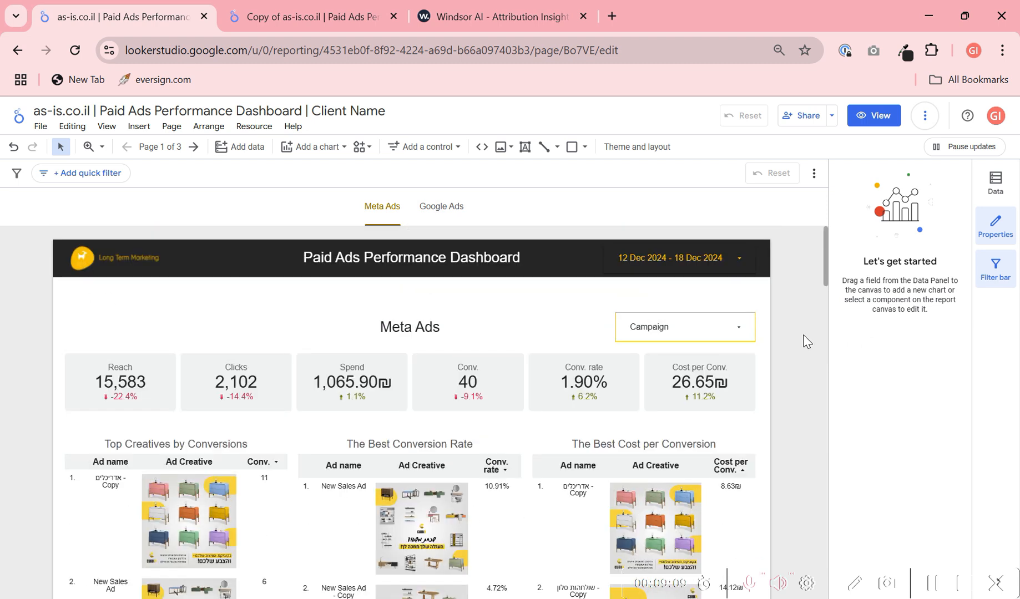
pyautogui.click(270, 137)
pyautogui.click(427, 129)
pyautogui.click(256, 132)
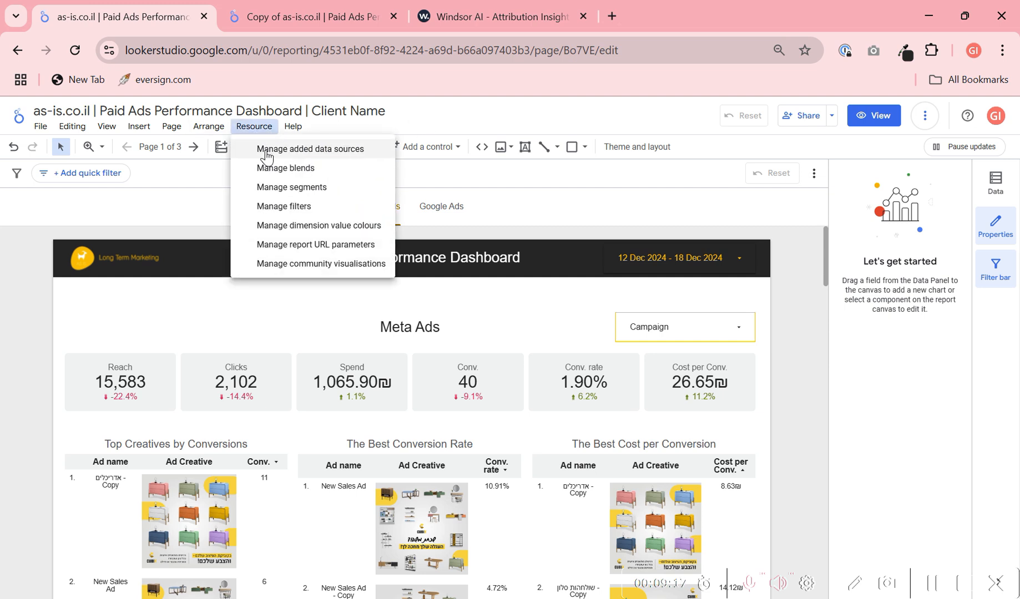
pyautogui.click(267, 150)
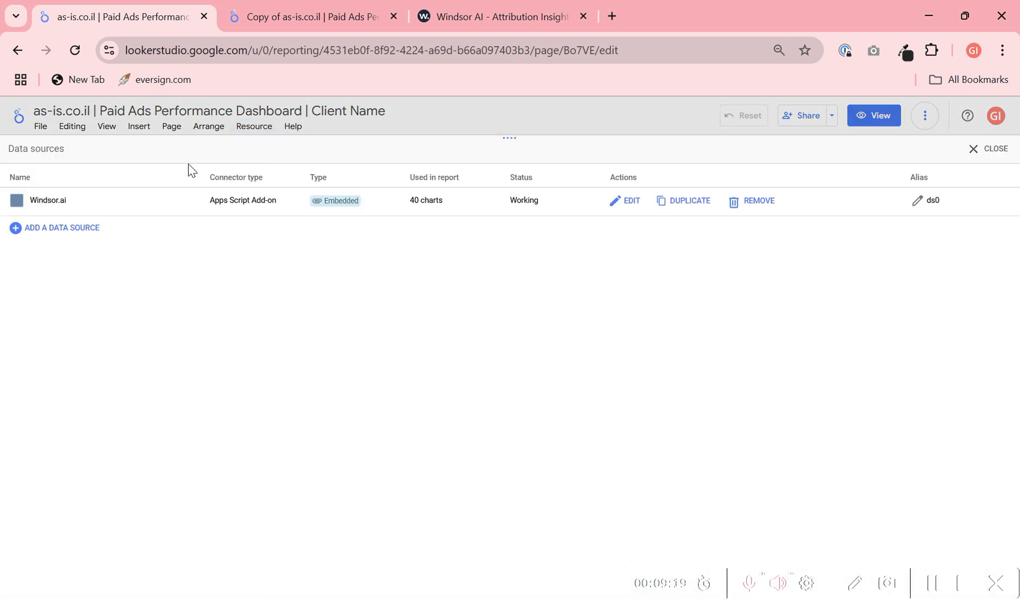
pyautogui.click(622, 207)
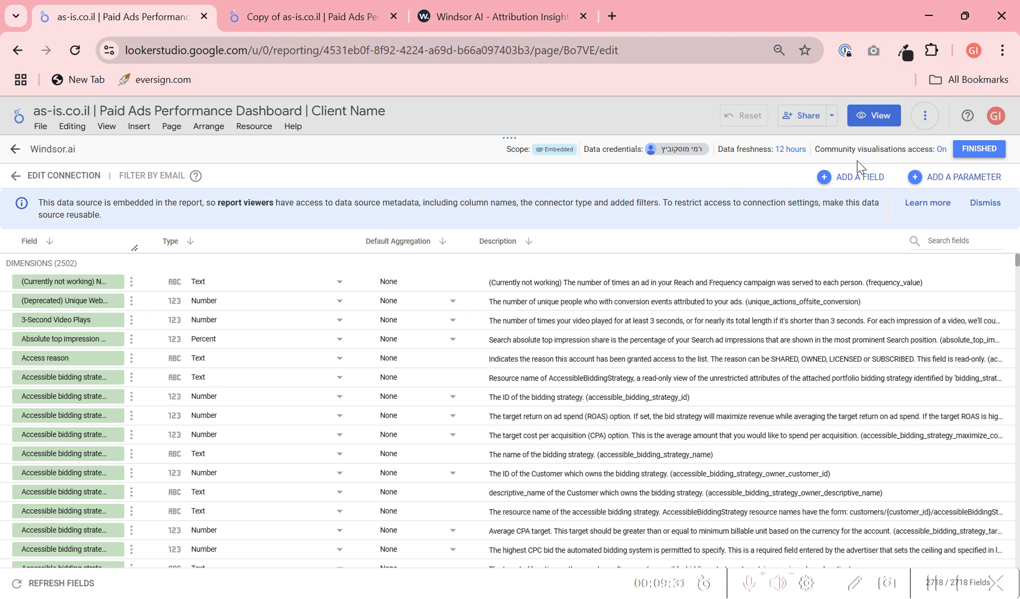
# - Search the data source's fields for "conv." and open the formula of the Conv. calculated field
pyautogui.click(961, 247)
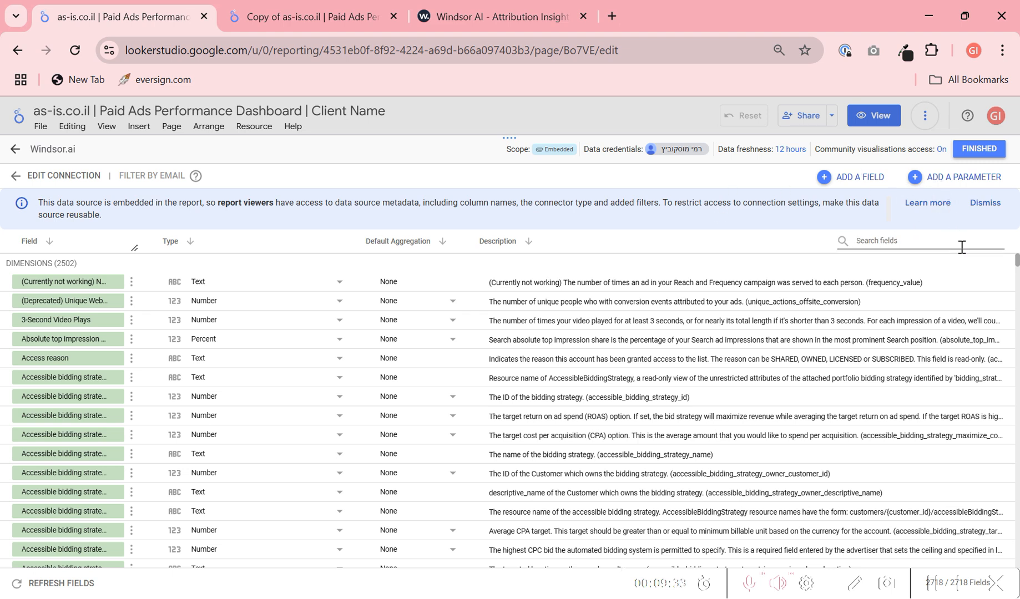
pyautogui.write('conv')
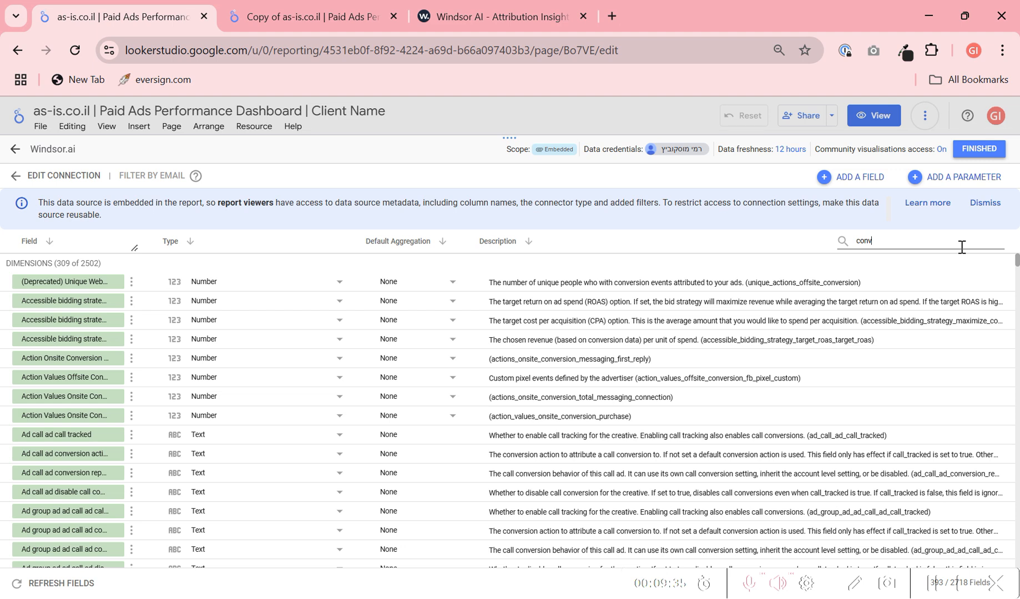
pyautogui.write('.')
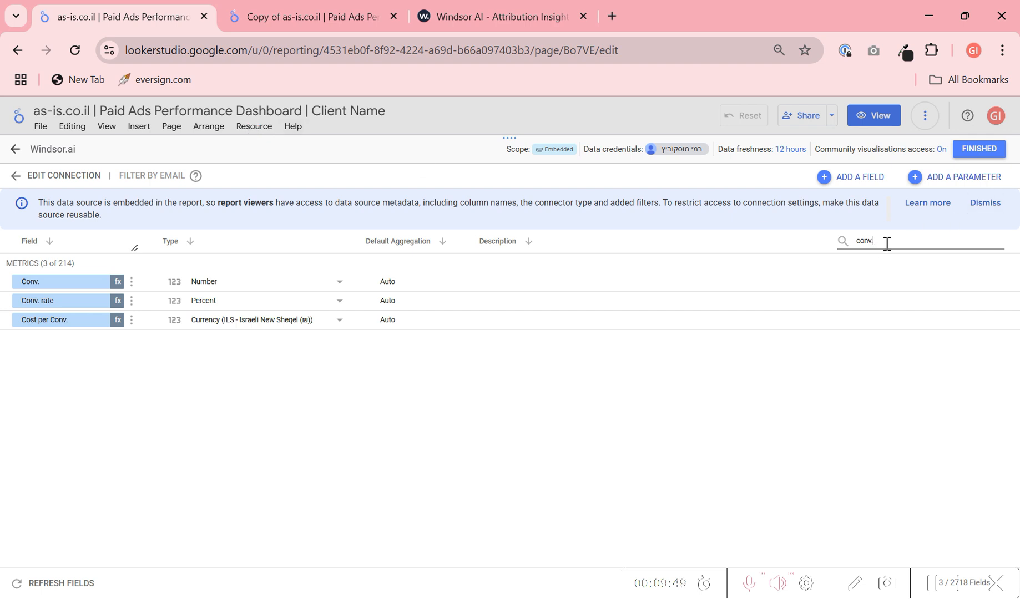
pyautogui.click(118, 283)
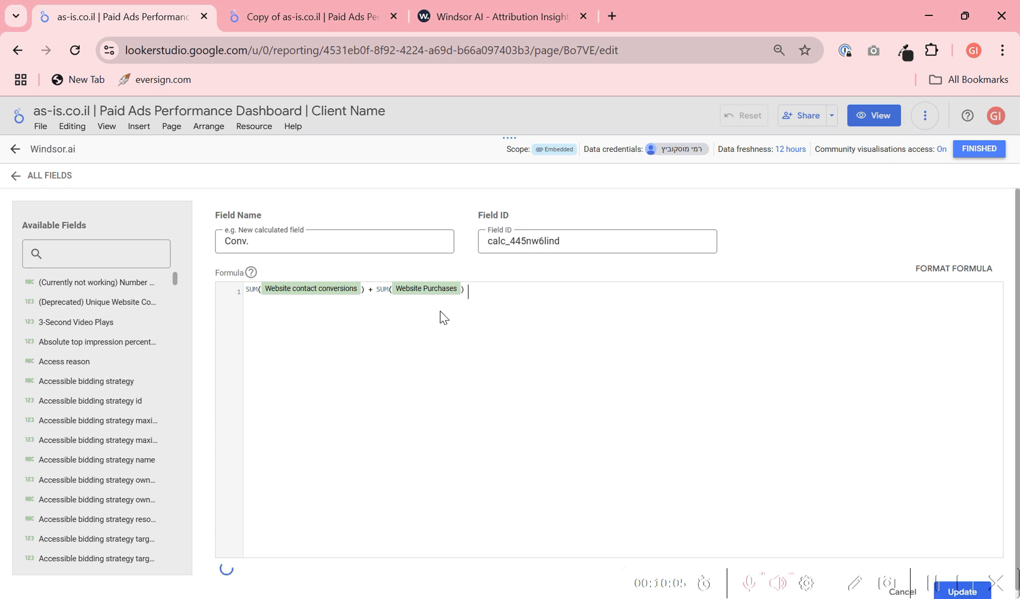
# - Try extending the Conv. formula with "+ SUM(Leads)"
pyautogui.write('+ su')
pyautogui.press('Return')
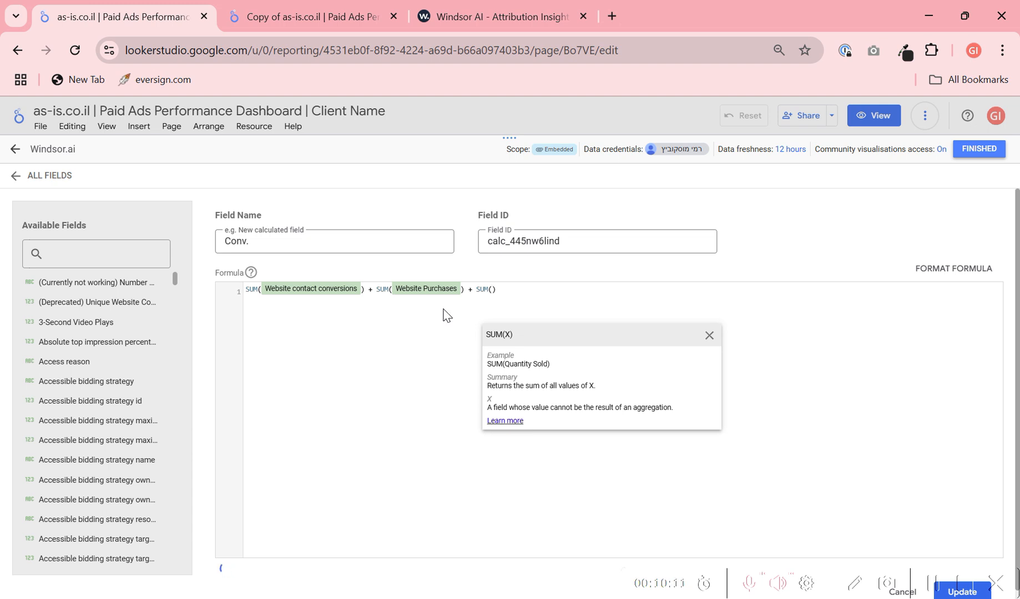
pyautogui.write('lead')
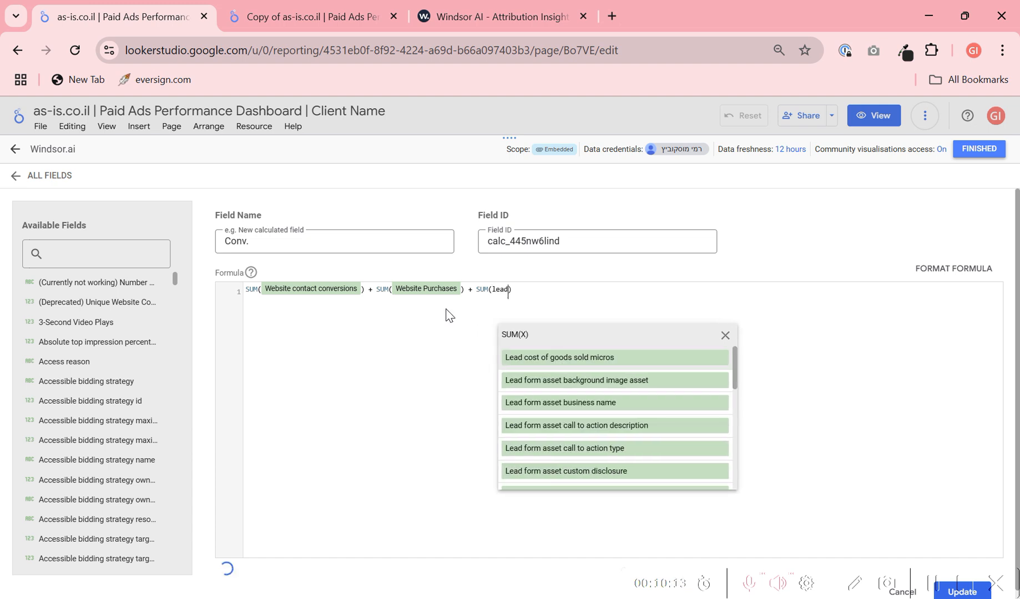
pyautogui.scroll(-3, 619, 428)
pyautogui.scroll(-3, 616, 426)
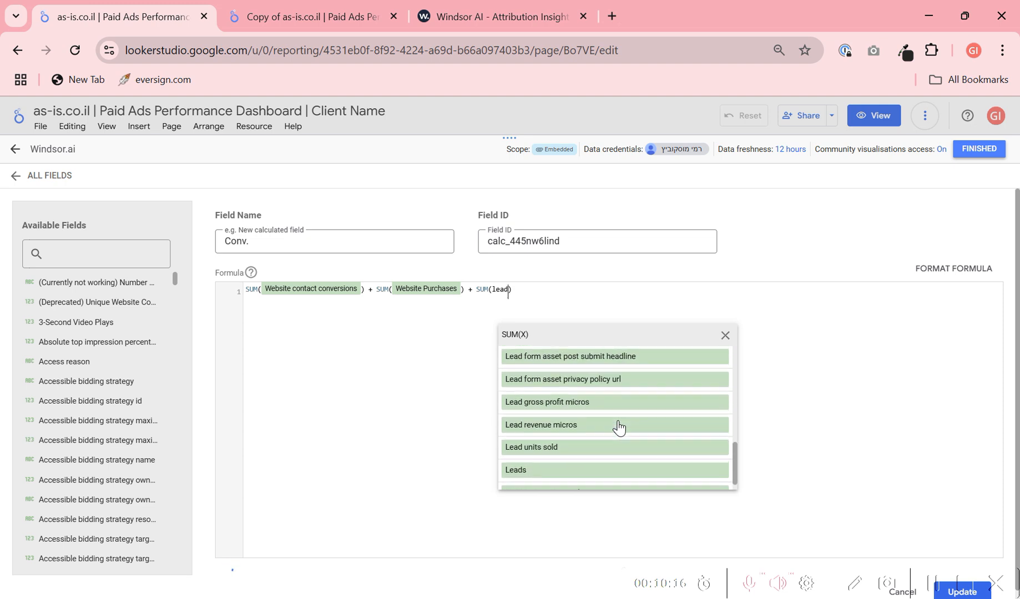
pyautogui.click(615, 470)
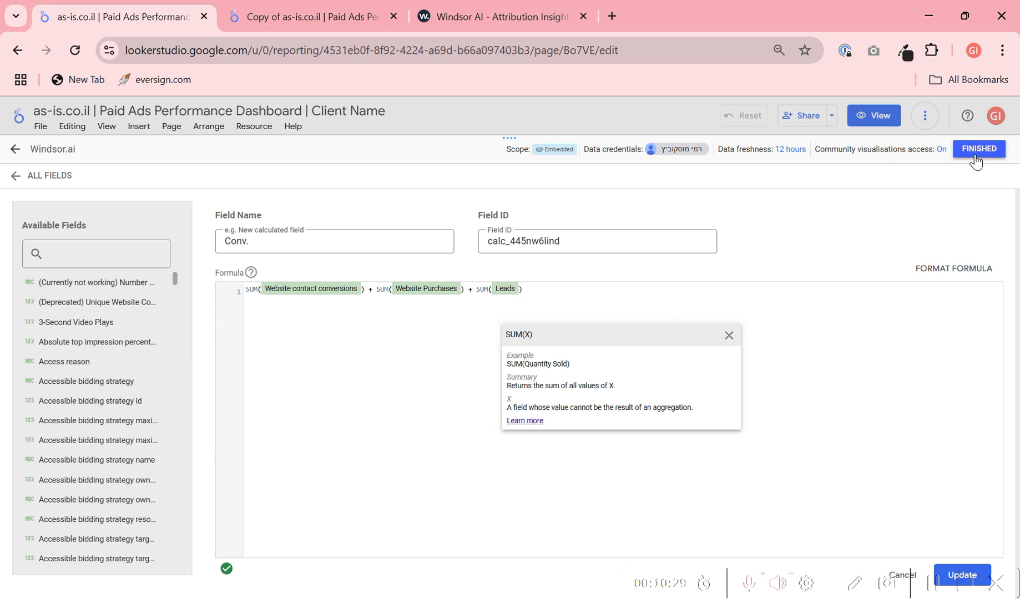
# - Remove the "+ SUM(Leads)" term from the Conv. formula and close the data source without updating the field
pyautogui.moveTo(549, 290); pyautogui.dragTo(468, 295)
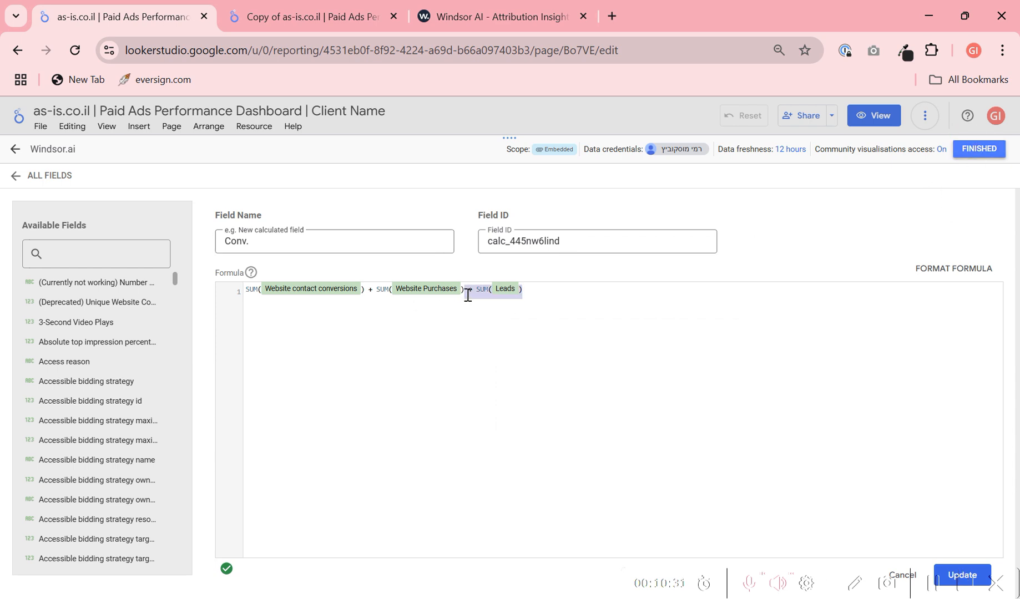
pyautogui.press('BackSpace')
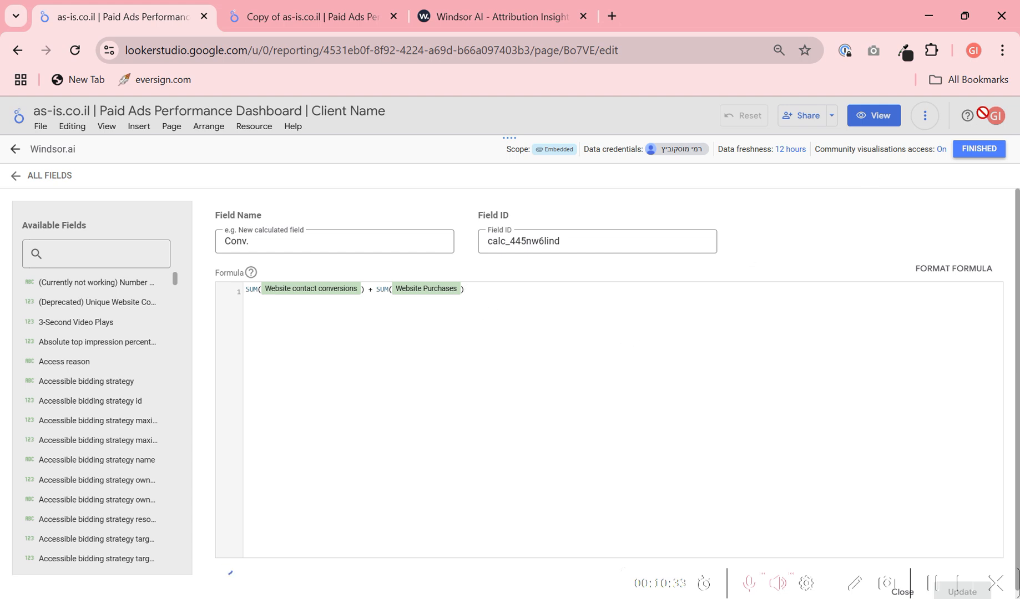
pyautogui.click(978, 150)
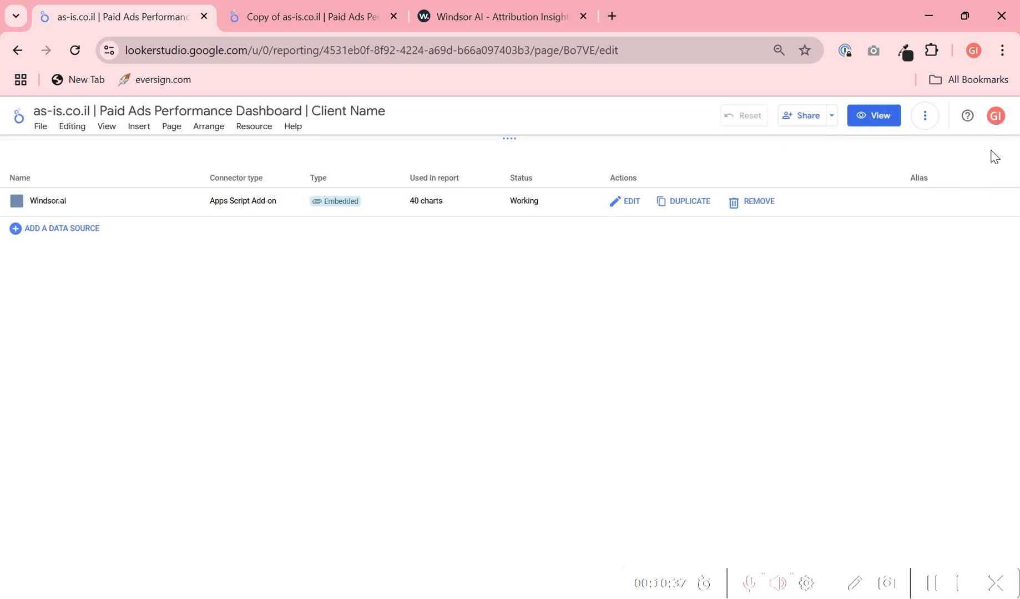
pyautogui.click(990, 153)
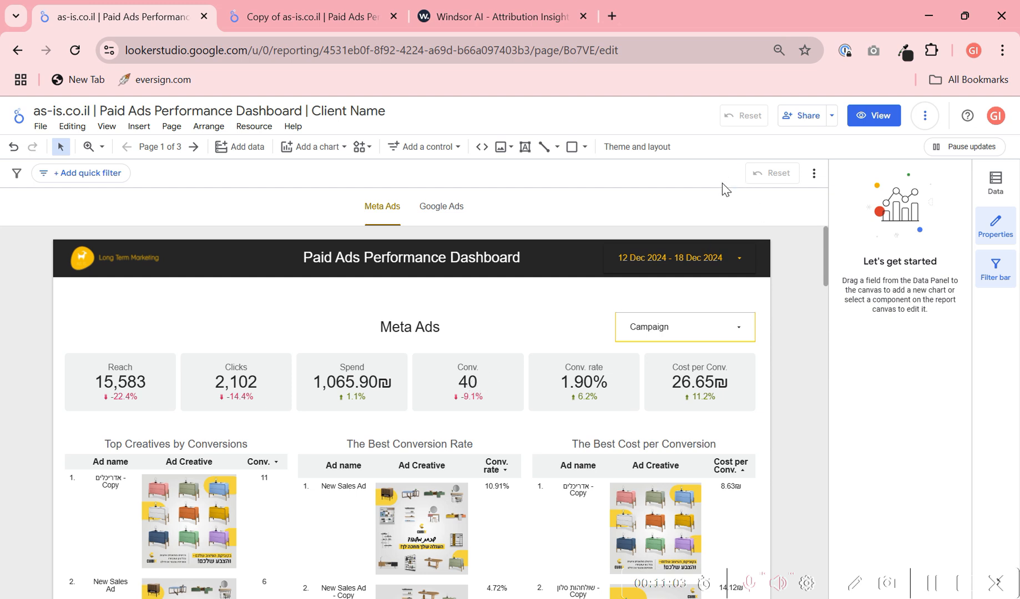
# - Check the Google Ads account list in Windsor.ai and the connection page of the report's Windsor.ai data source, leaving it without reconnecting
pyautogui.click(464, 5)
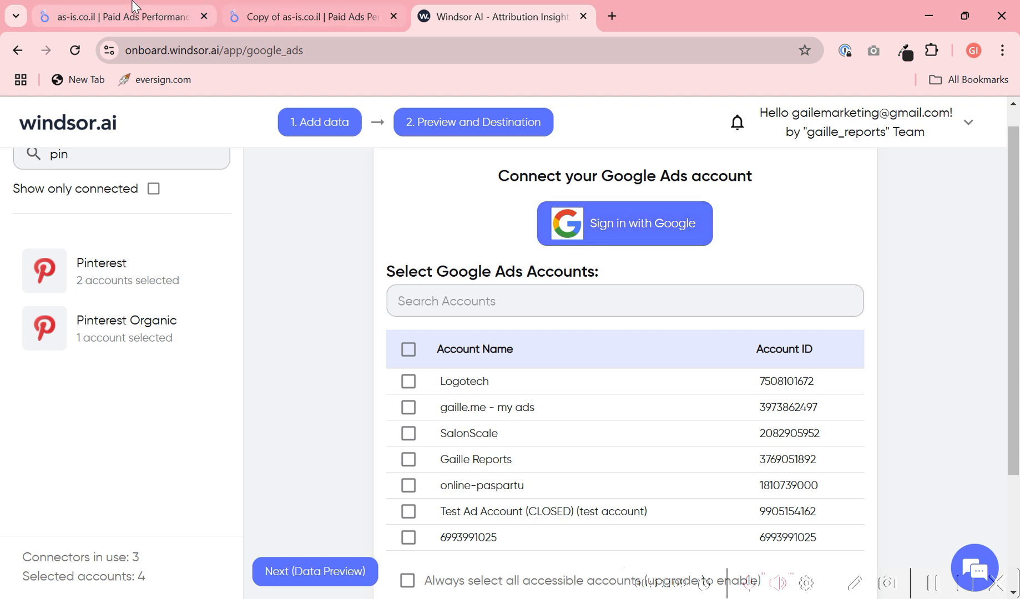
pyautogui.click(107, 8)
pyautogui.click(254, 126)
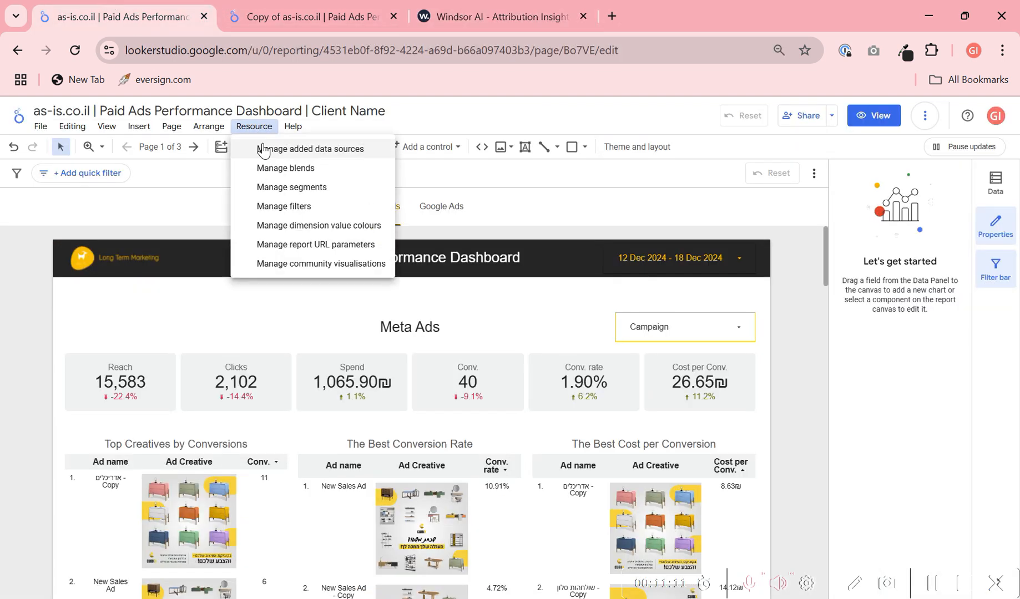
pyautogui.click(264, 148)
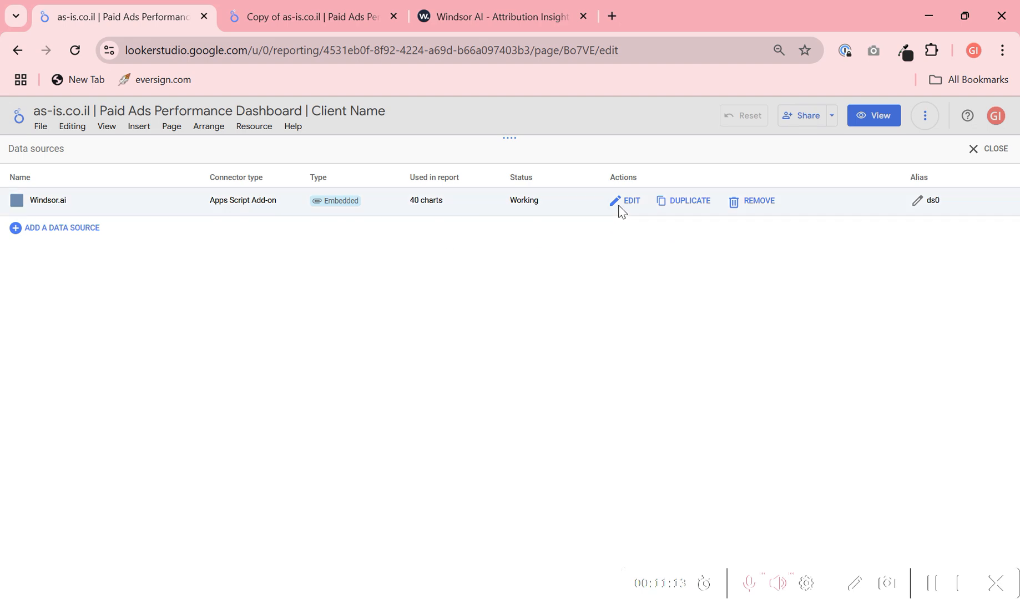
pyautogui.click(632, 201)
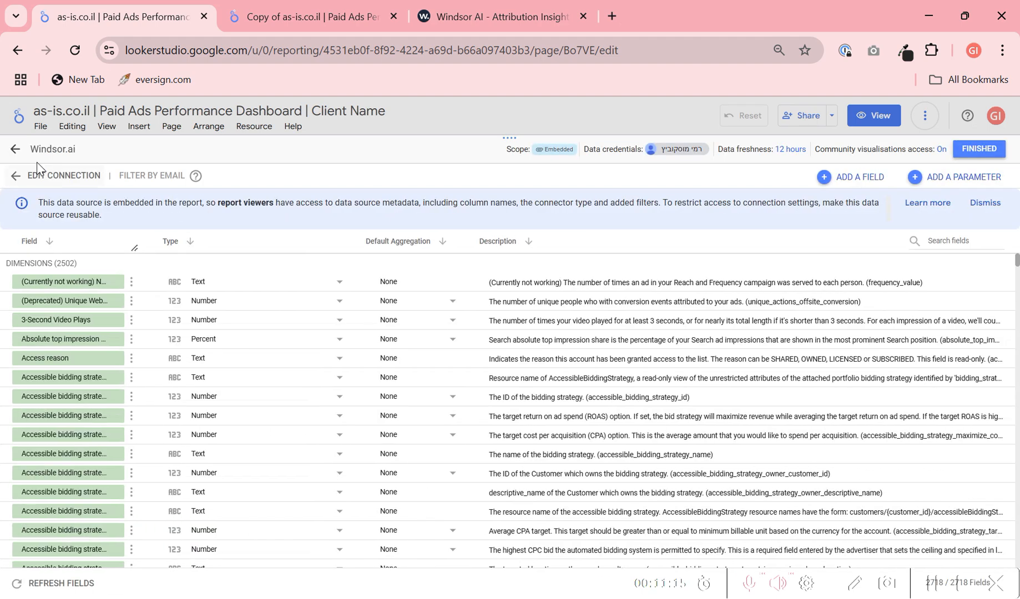
pyautogui.click(15, 176)
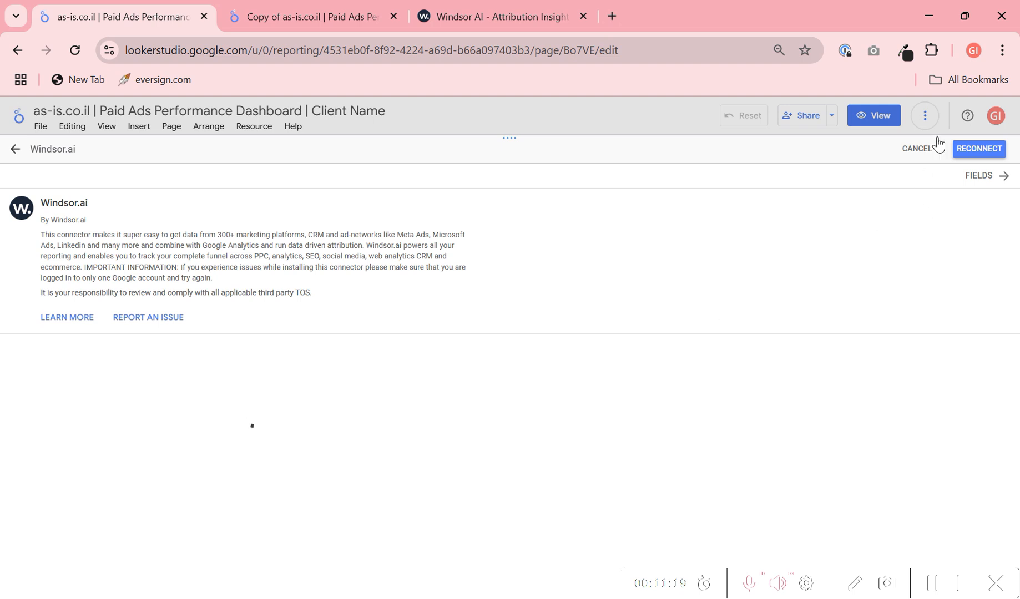
pyautogui.click(917, 150)
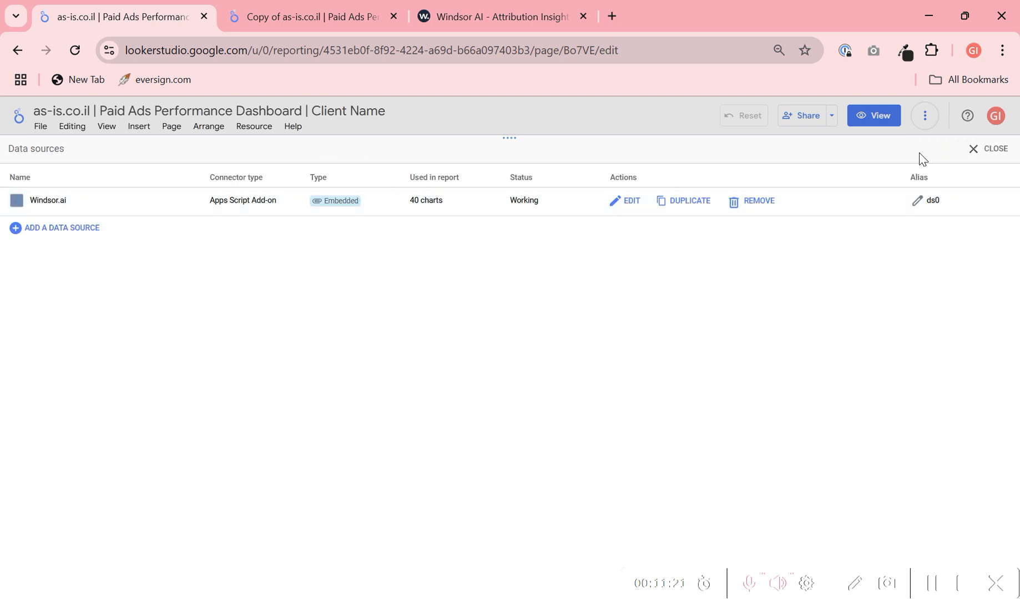
pyautogui.click(994, 149)
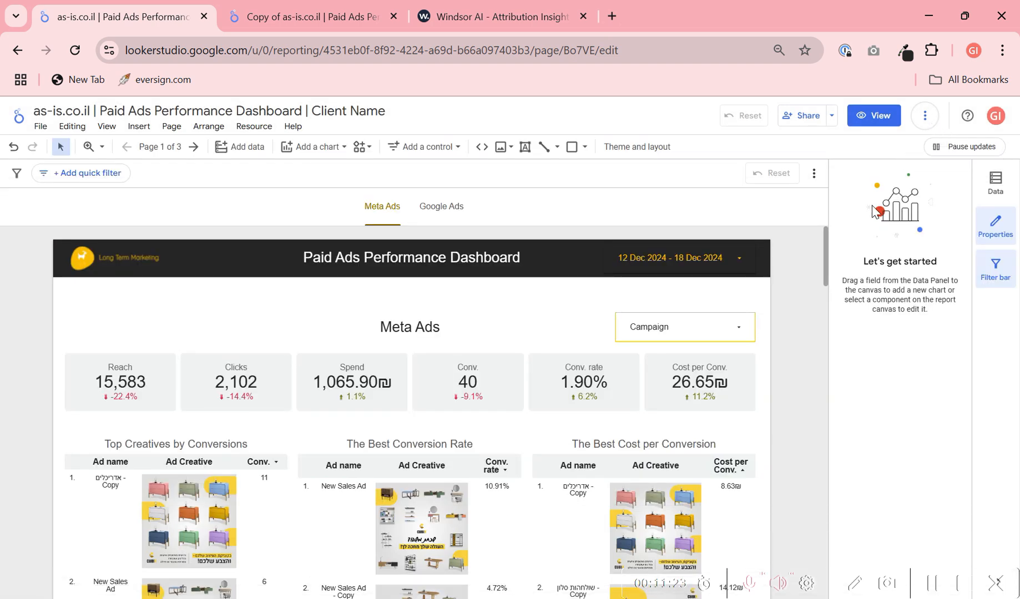
# - Open the list of all filters in the report
pyautogui.click(253, 126)
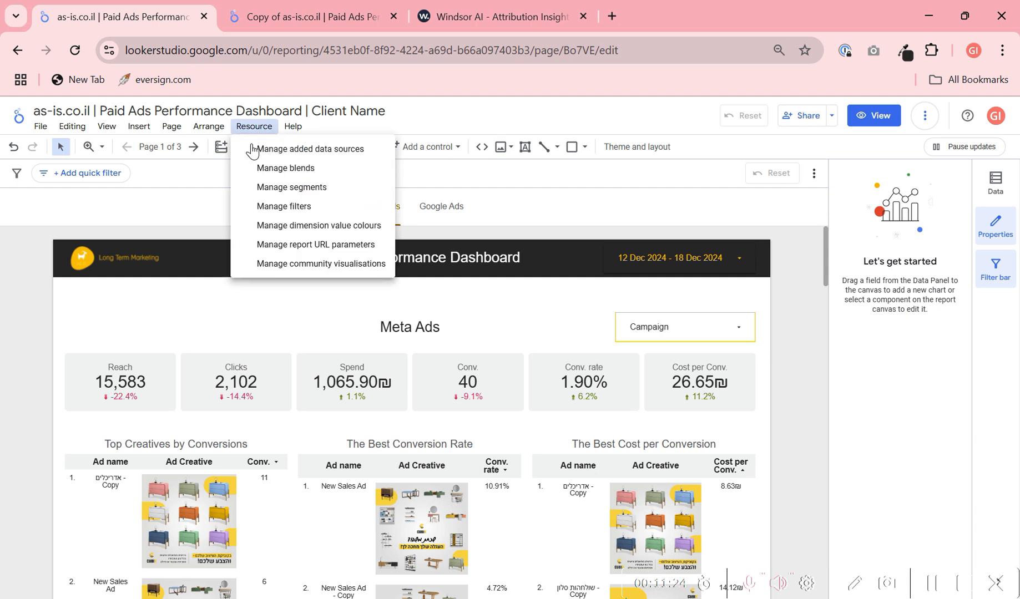
pyautogui.click(306, 206)
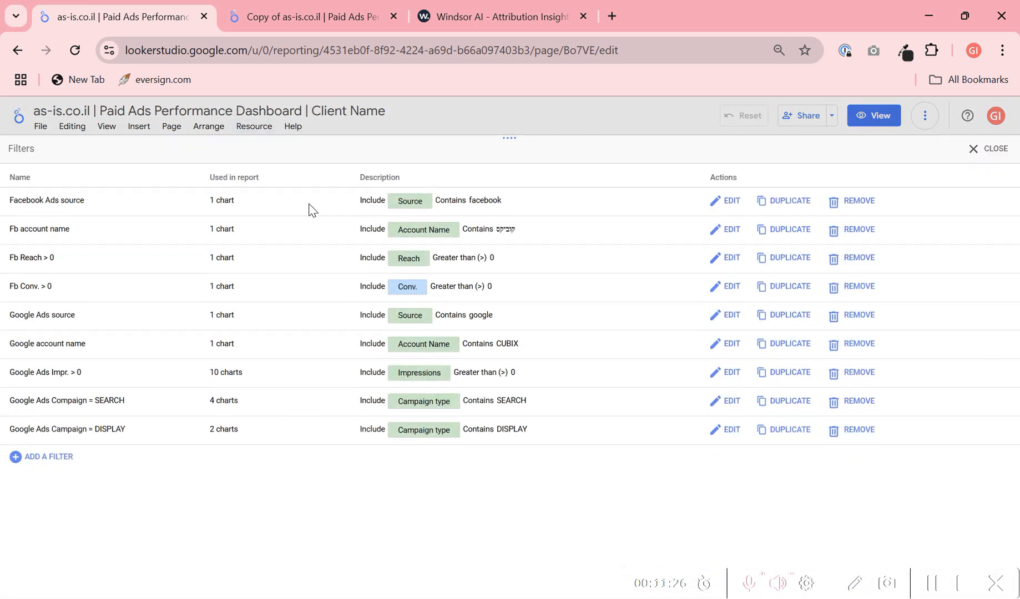
# - Leave the filter list, view the report's hidden Accounts page and compare it with the copied report
pyautogui.click(993, 150)
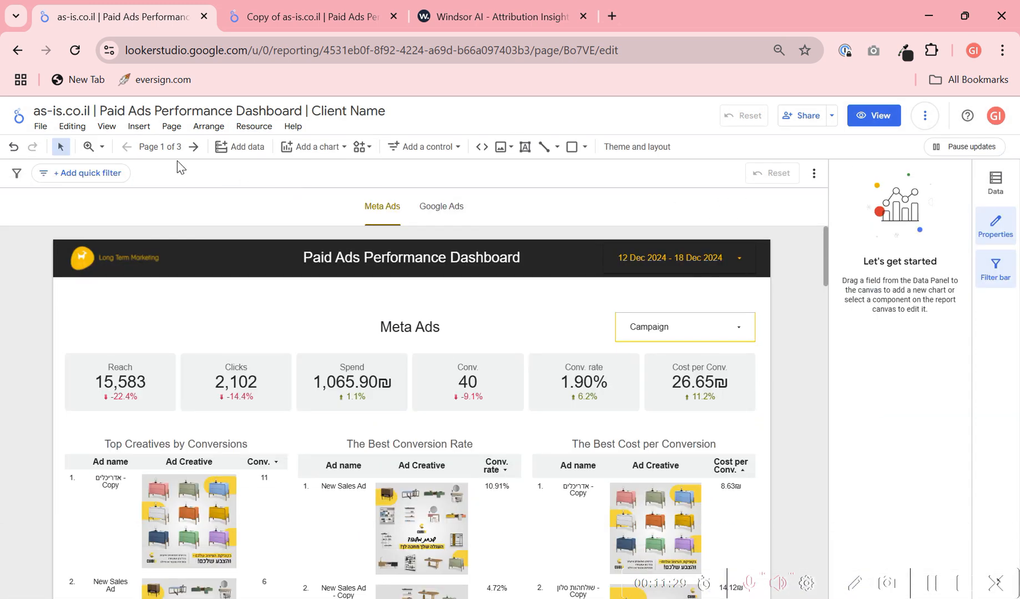
pyautogui.click(159, 147)
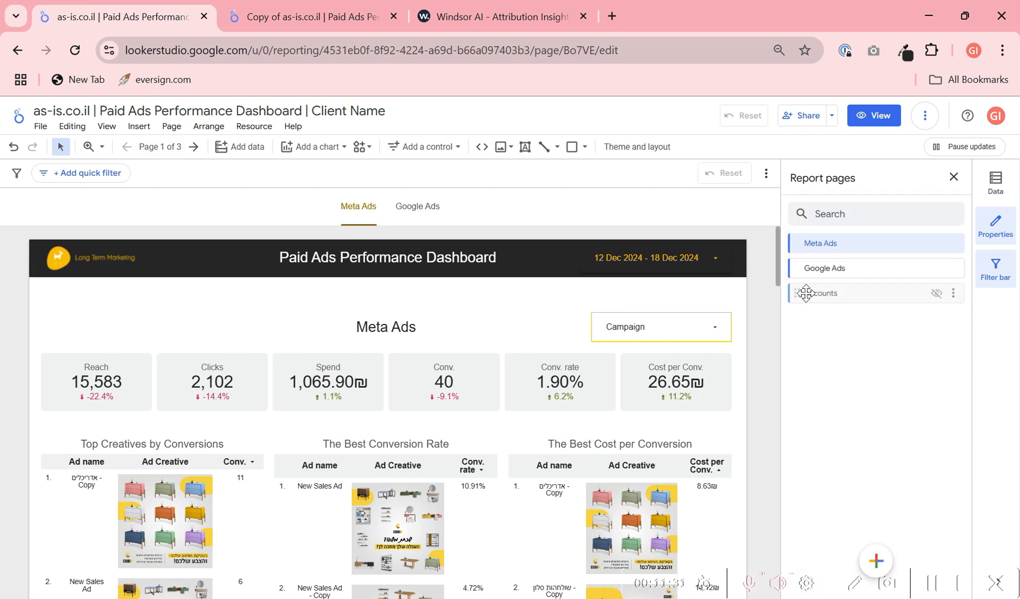
pyautogui.click(815, 294)
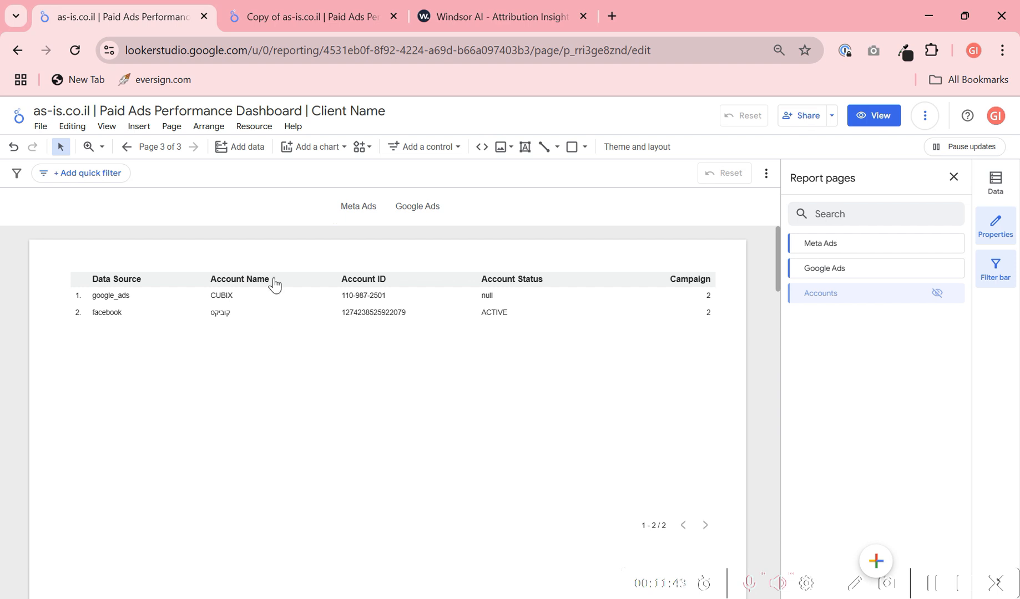
pyautogui.click(327, 8)
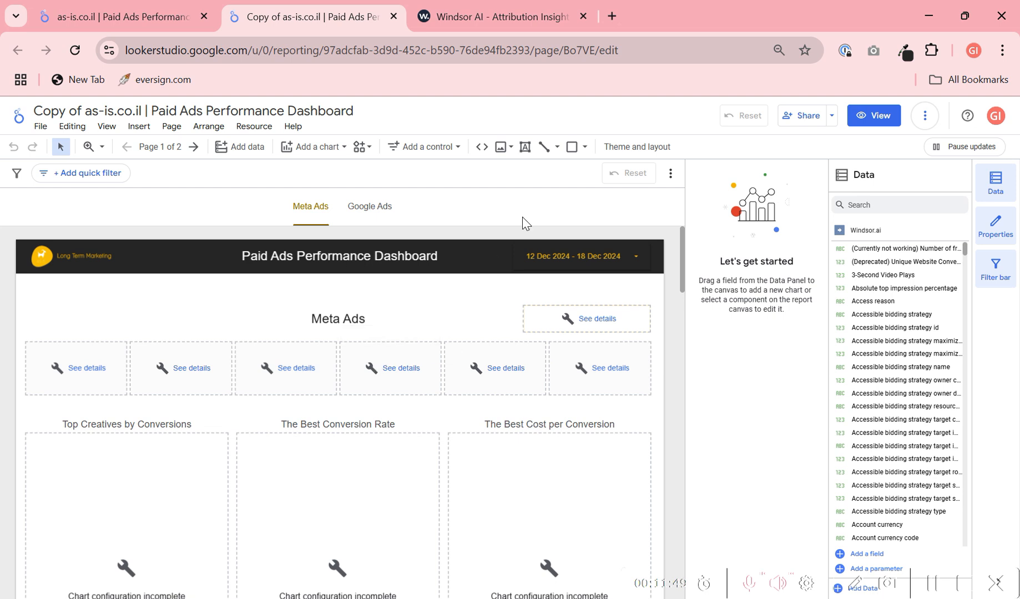
pyautogui.click(180, 18)
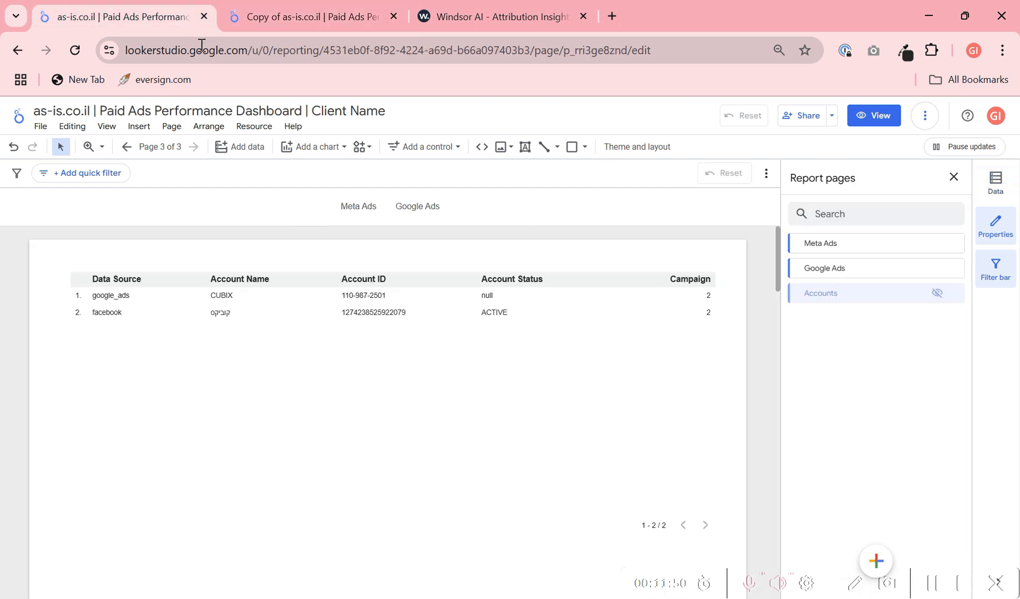
# - Search the Windsor.ai data source's fields for "conv." and open the formula of the Conv. field
pyautogui.click(262, 131)
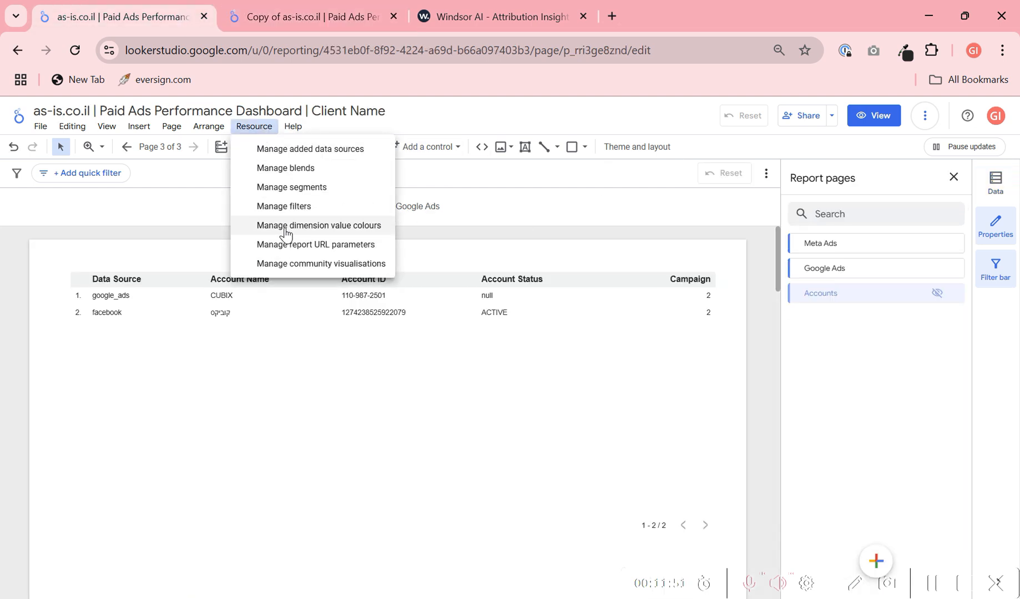
pyautogui.click(328, 156)
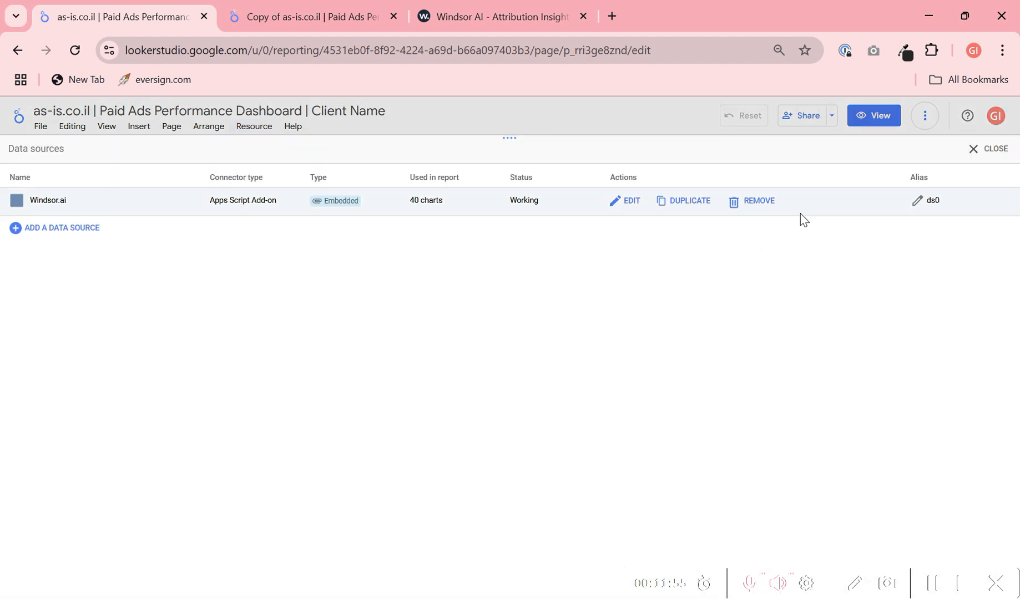
pyautogui.click(621, 206)
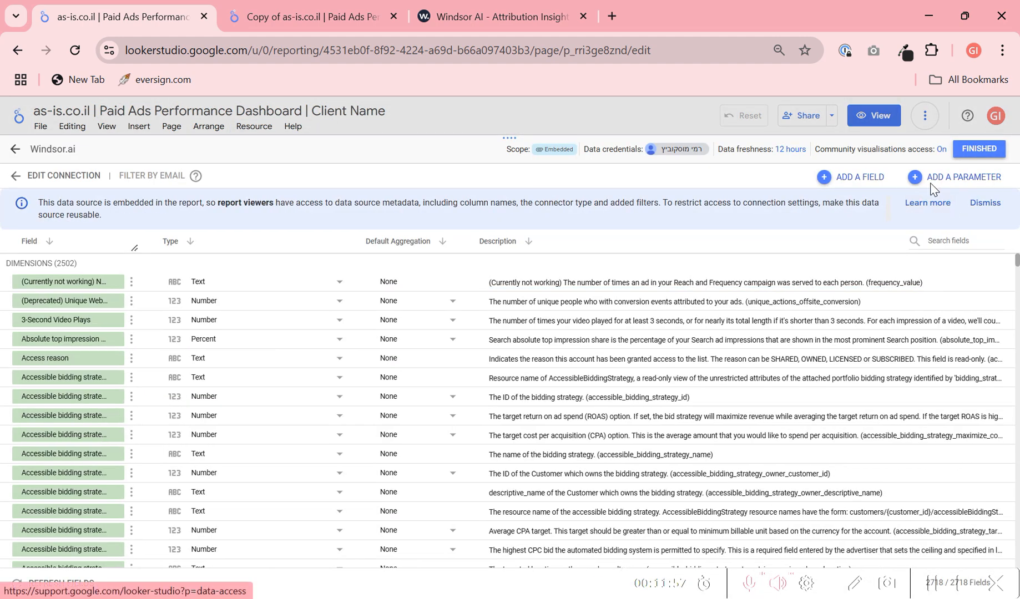
pyautogui.click(947, 243)
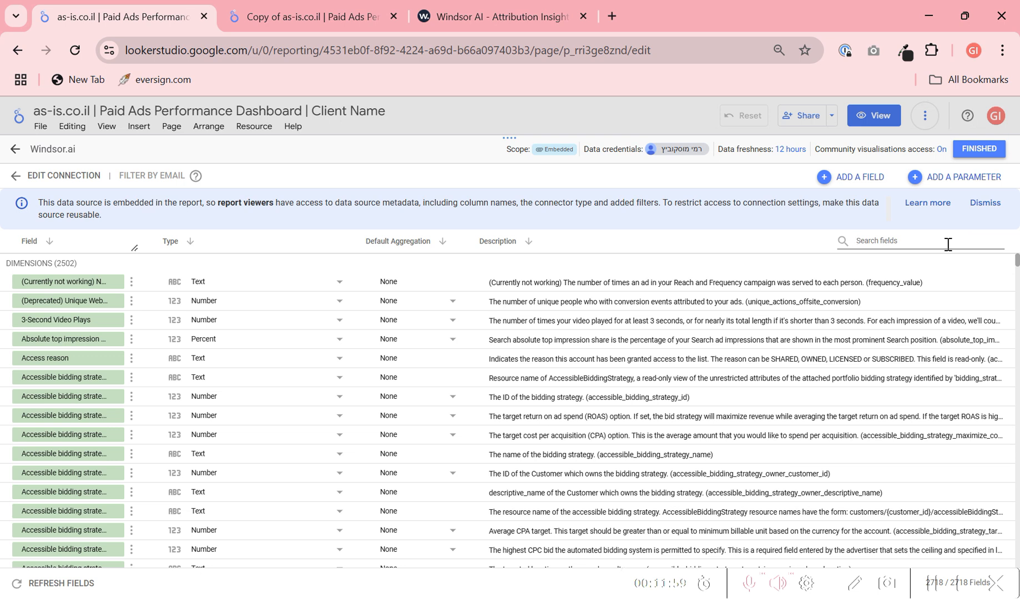
pyautogui.write('covn')
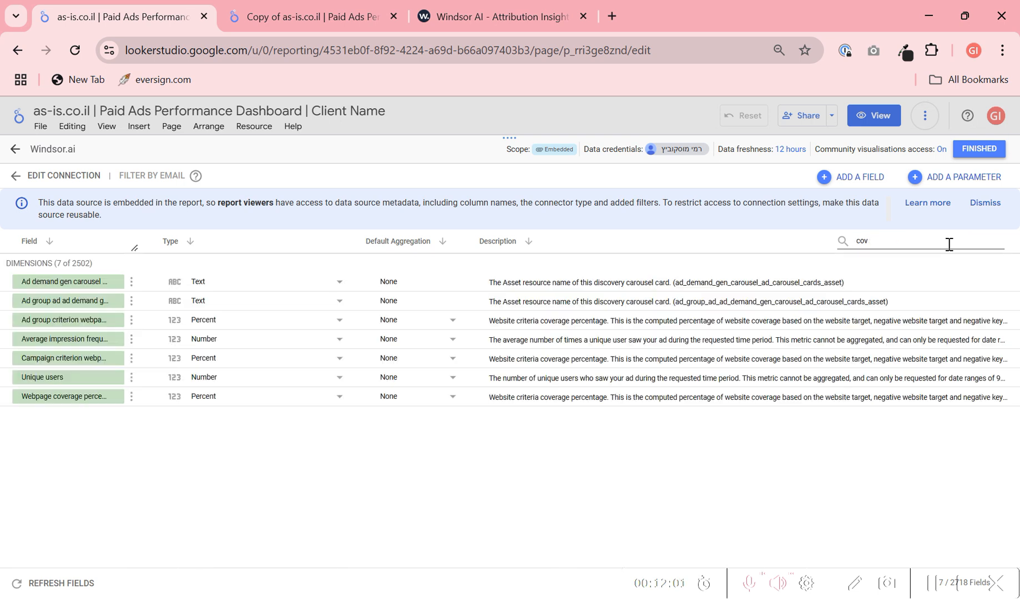
pyautogui.press('BackSpace')
pyautogui.press('BackSpace')
pyautogui.write('nv.')
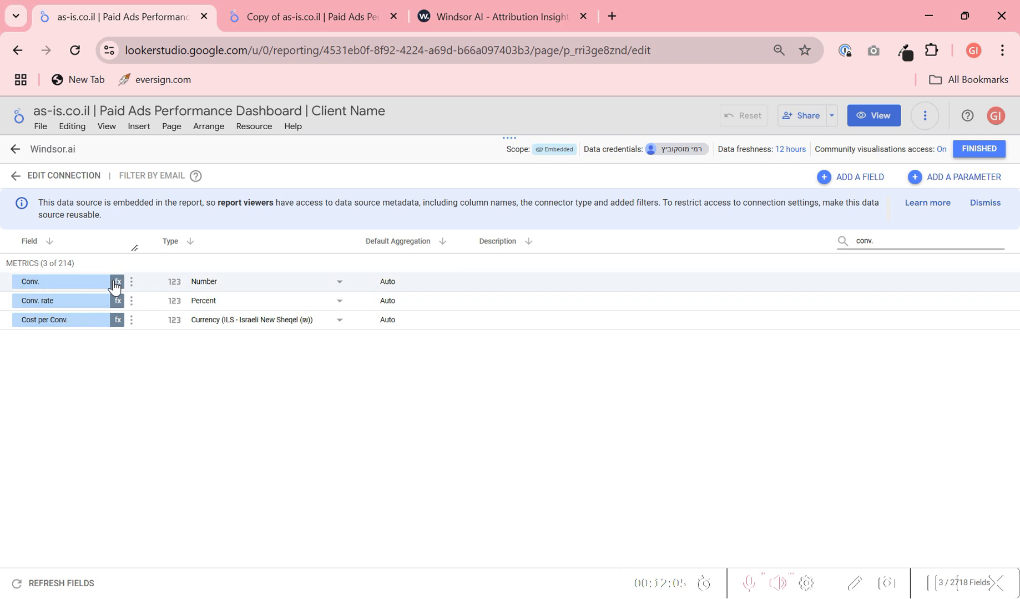
pyautogui.click(118, 281)
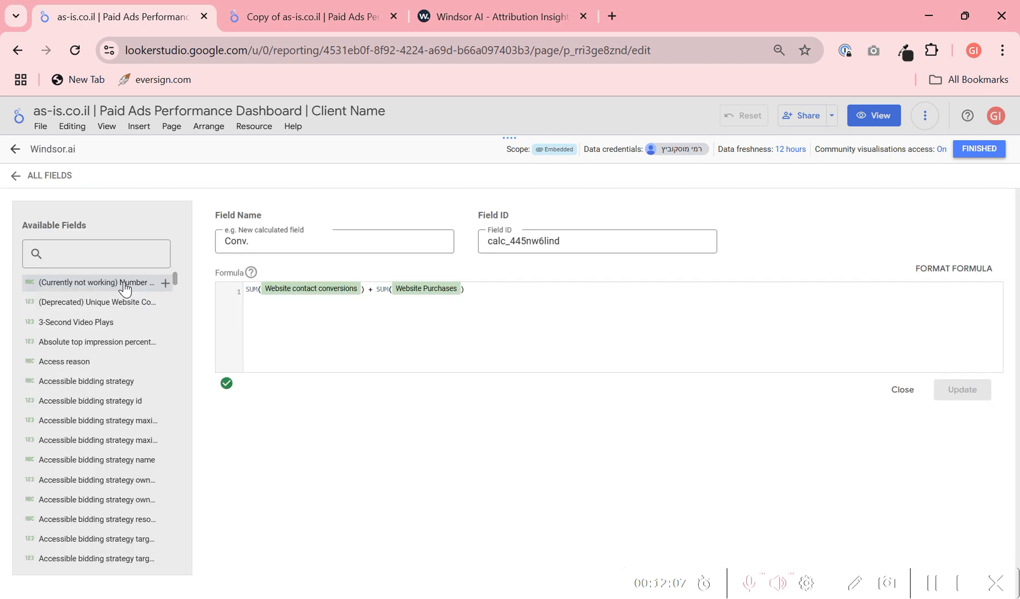
# - Try adding "+ SUM(Leads)" to the end of the Conv. formula
pyautogui.write('+')
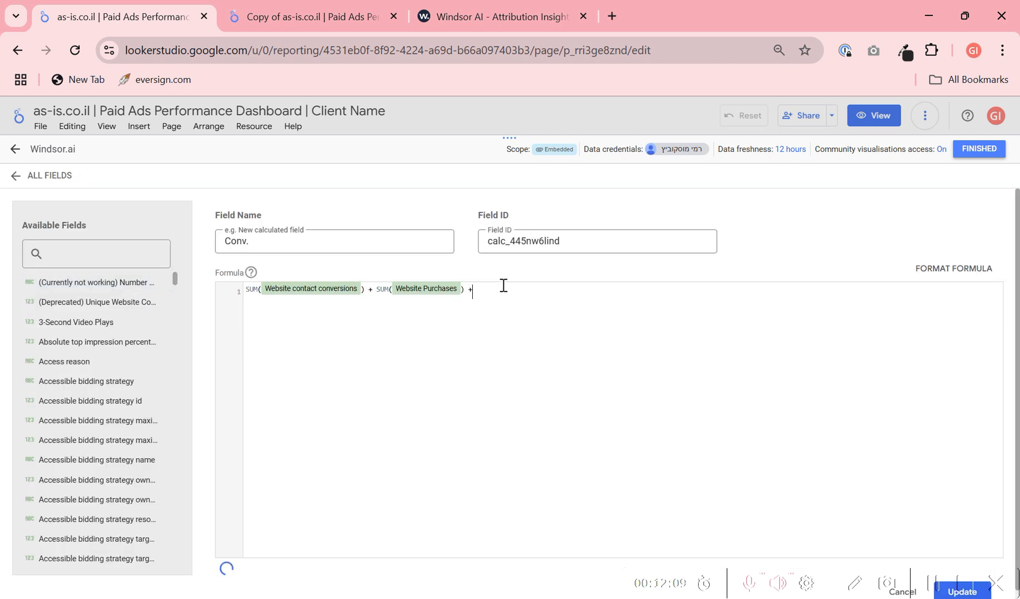
pyautogui.write(' su')
pyautogui.press('Return')
pyautogui.write('leads')
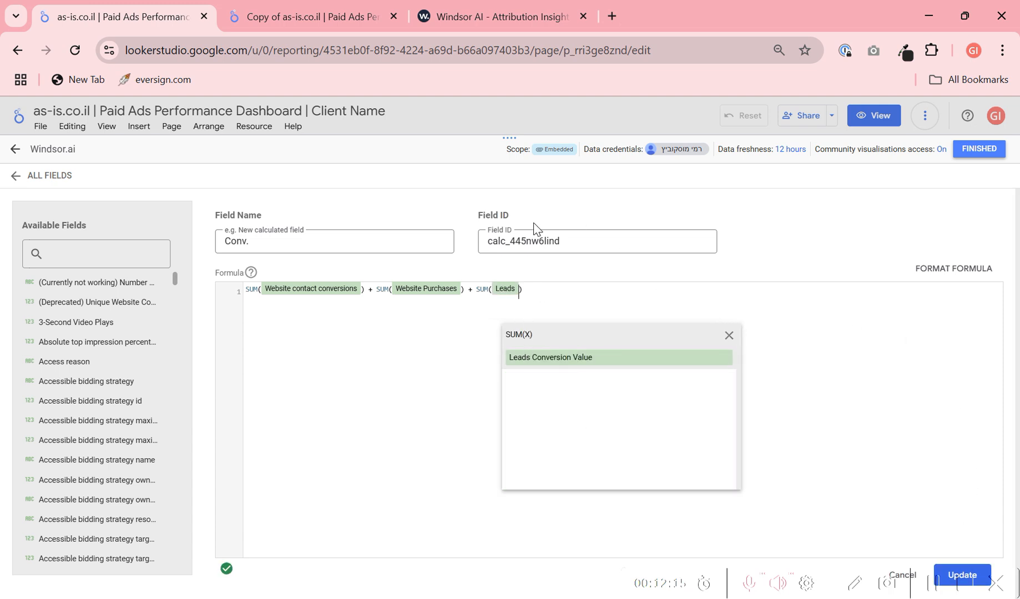
# - Take the SUM(Leads) term back out of the Conv. formula and close the data source list
pyautogui.hotkey('ctrl', 'a')
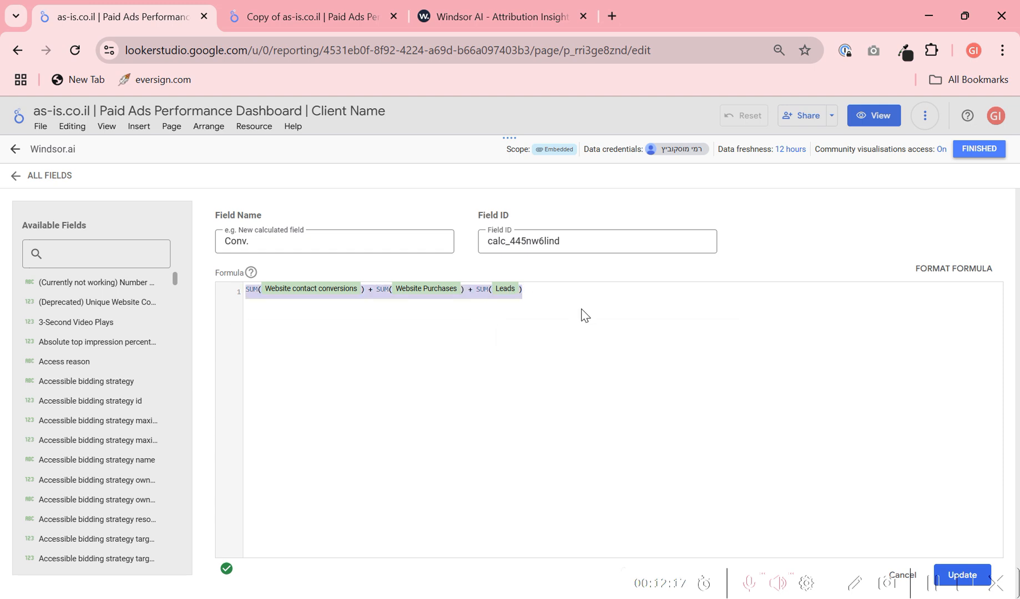
pyautogui.click(588, 309)
pyautogui.press('BackSpace')
pyautogui.press('BackSpace')
pyautogui.press('BackSpace')
pyautogui.press('BackSpace')
pyautogui.press('BackSpace')
pyautogui.press('BackSpace')
pyautogui.press('BackSpace')
pyautogui.press('BackSpace')
pyautogui.press('BackSpace')
pyautogui.press('BackSpace')
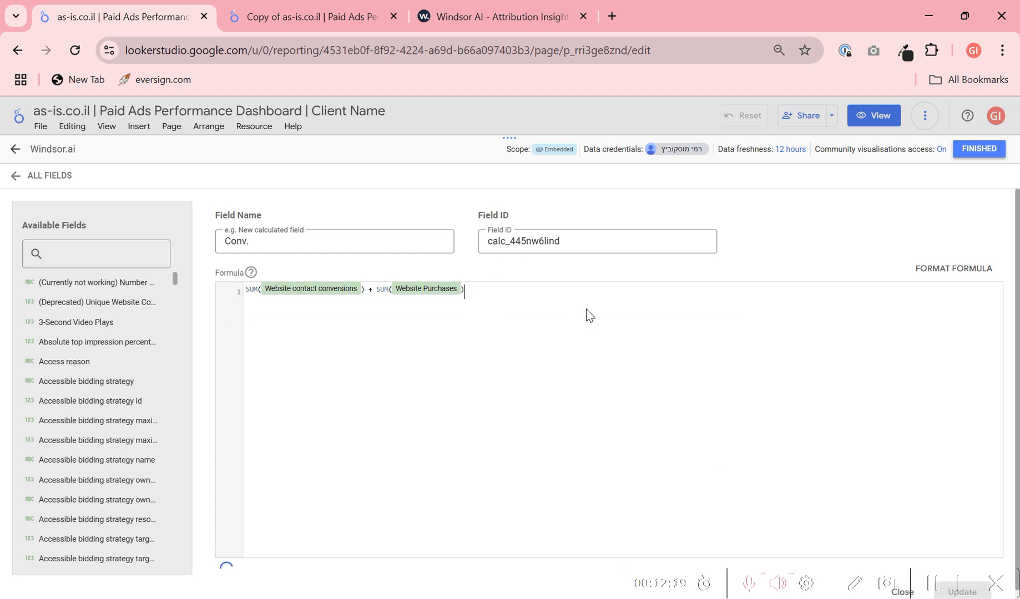
pyautogui.click(979, 149)
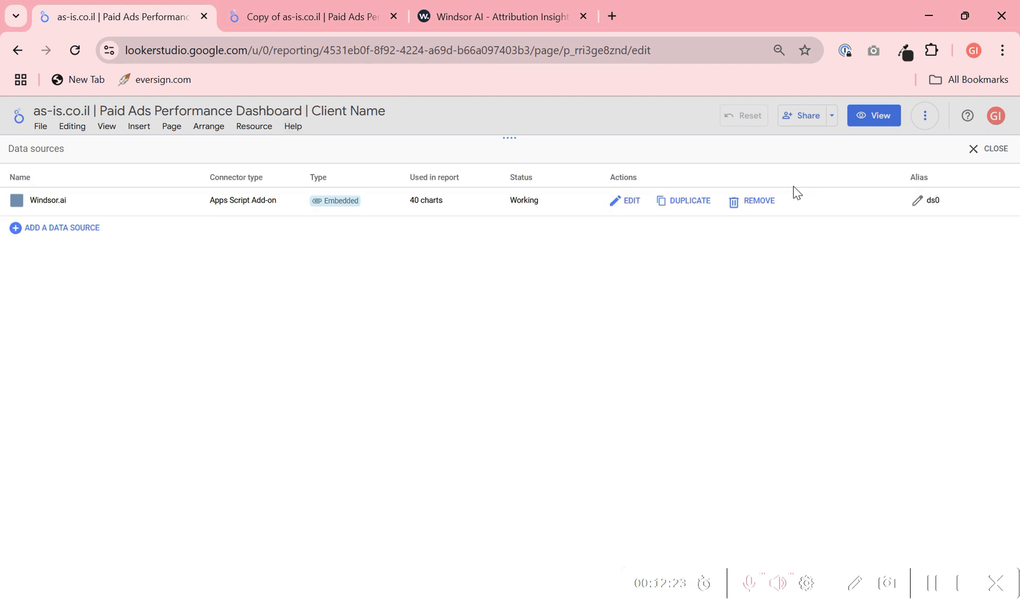
pyautogui.click(979, 150)
# - Select the "Client Name" part of the report title and close the list of report pages
pyautogui.click(302, 109)
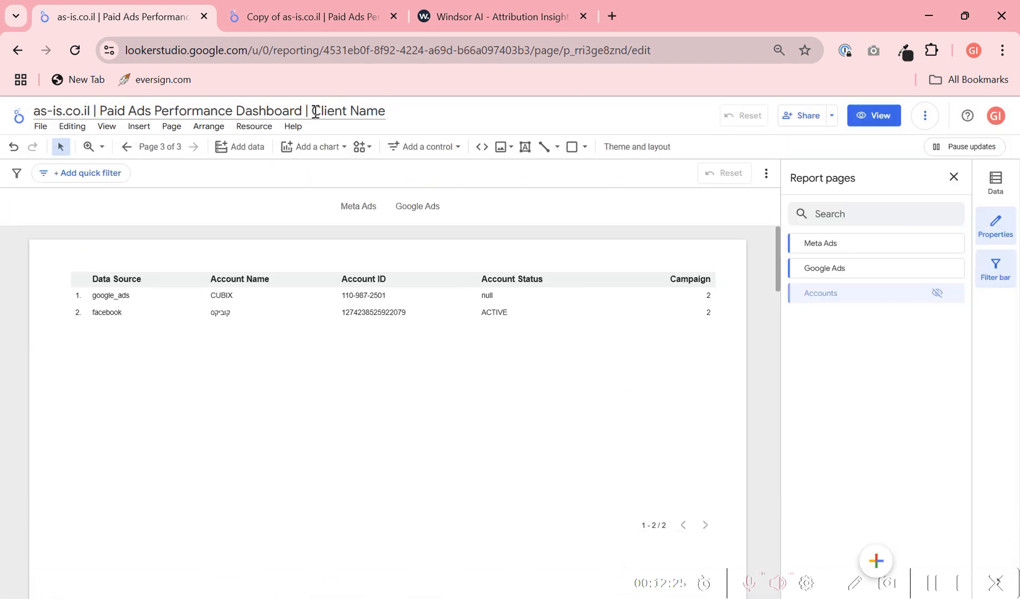
pyautogui.moveTo(311, 111); pyautogui.dragTo(453, 107)
pyautogui.click(761, 265)
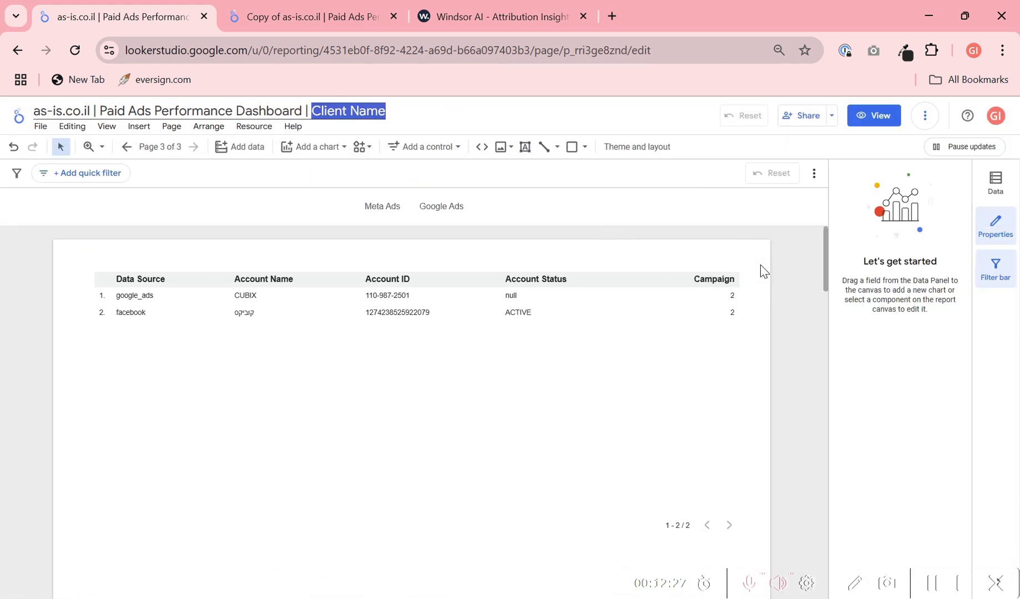
# - Review the report's sharing dialog, its access settings and the additional report options
pyautogui.click(805, 119)
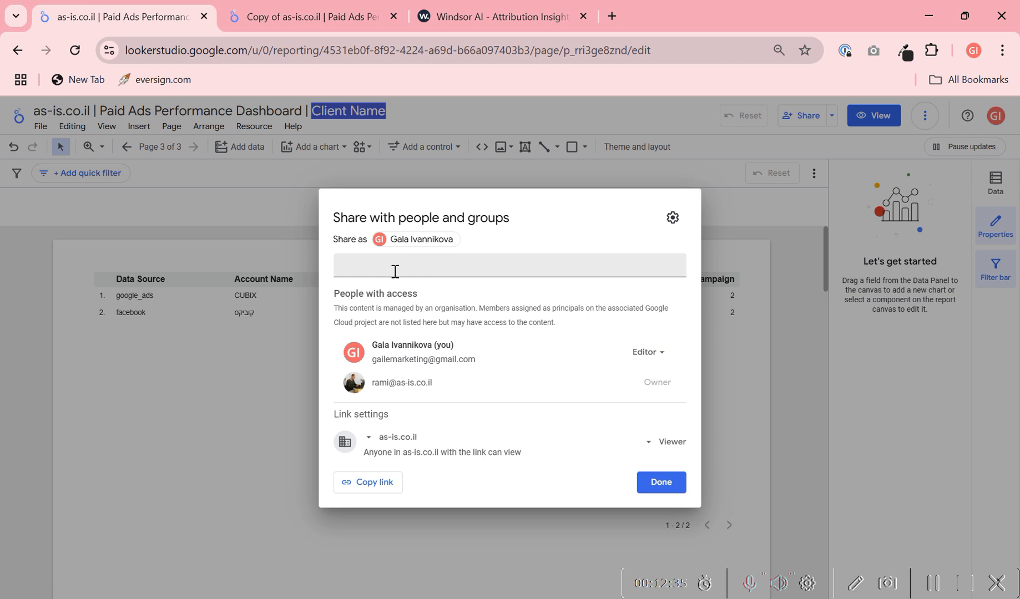
pyautogui.click(673, 218)
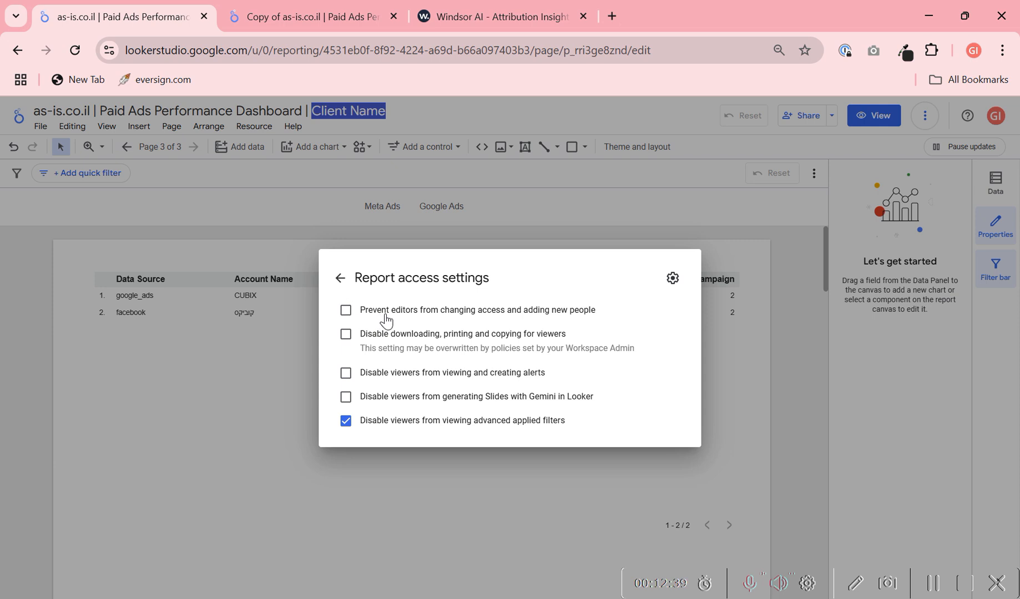
pyautogui.click(340, 278)
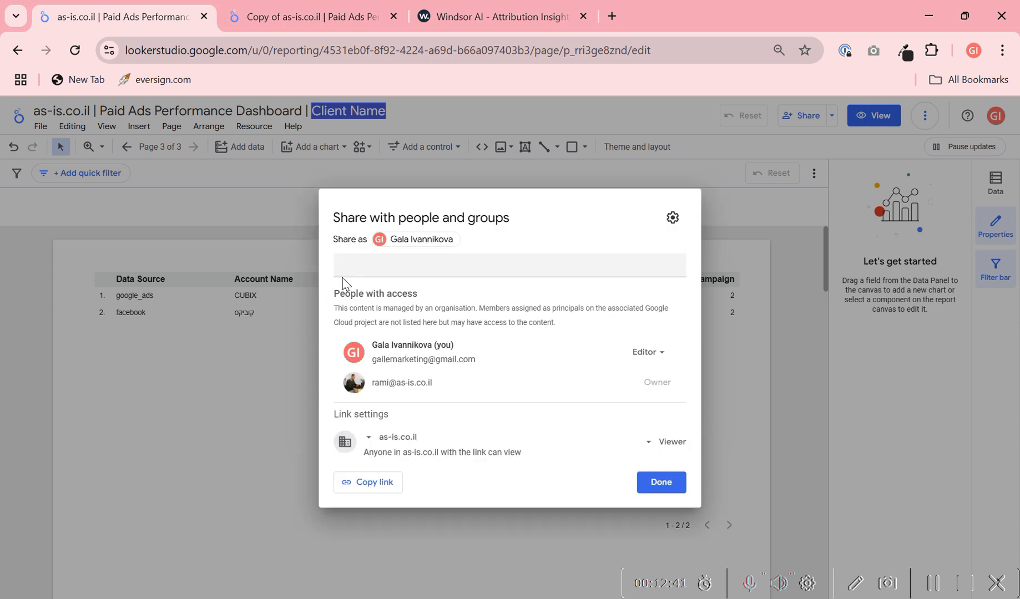
pyautogui.click(660, 484)
pyautogui.click(925, 117)
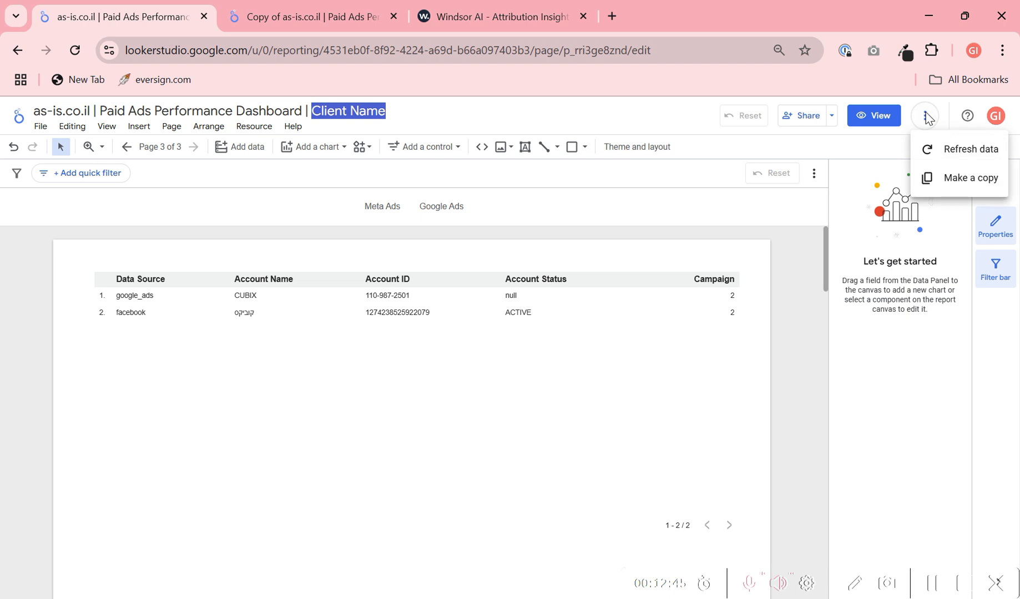
pyautogui.click(925, 118)
# - Review the scheduled email delivery settings and the selectable report pages, leaving without saving a schedule
pyautogui.click(832, 117)
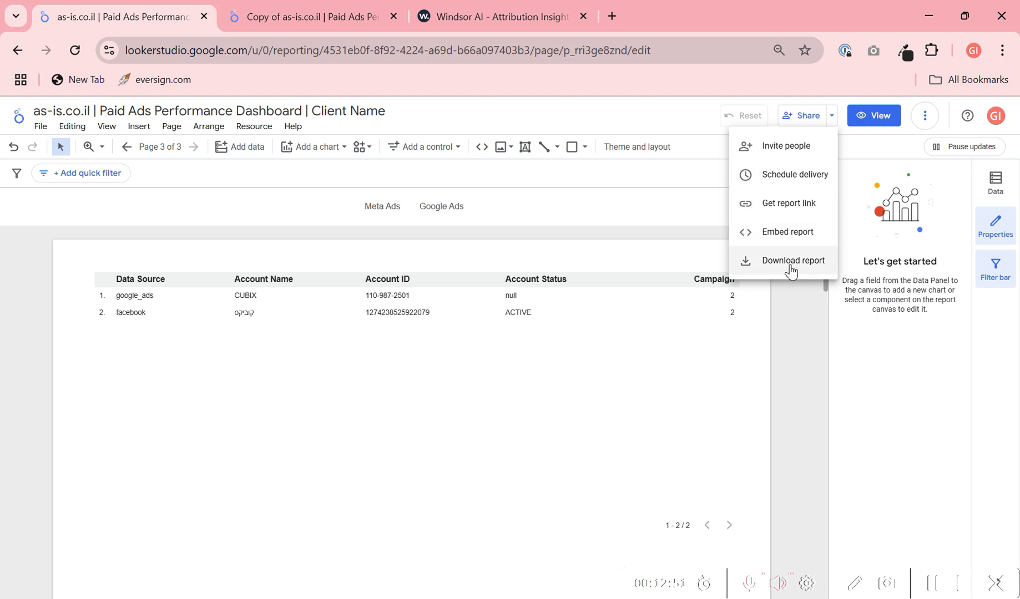
pyautogui.click(789, 176)
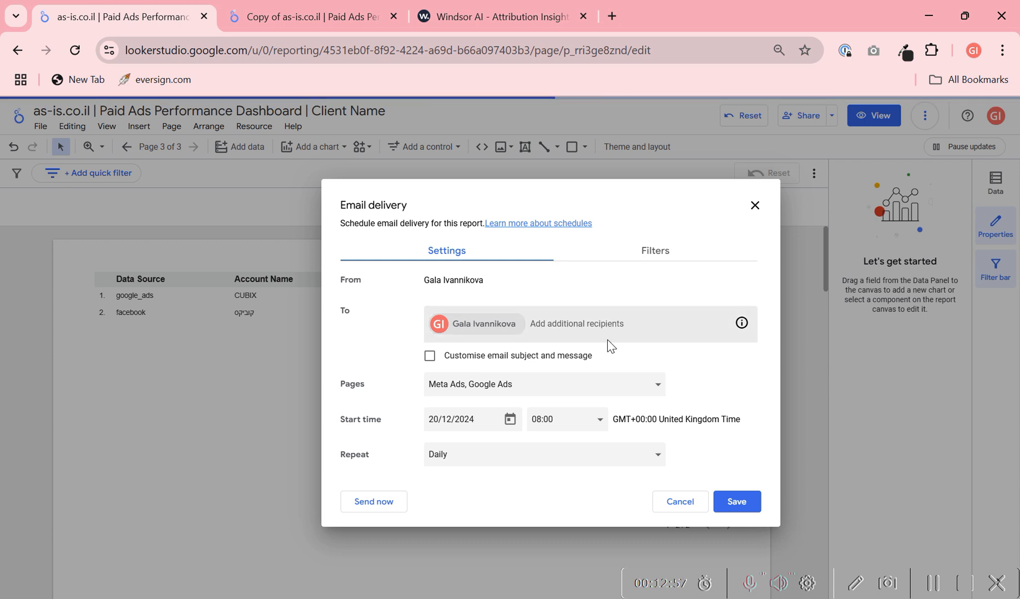
pyautogui.click(619, 394)
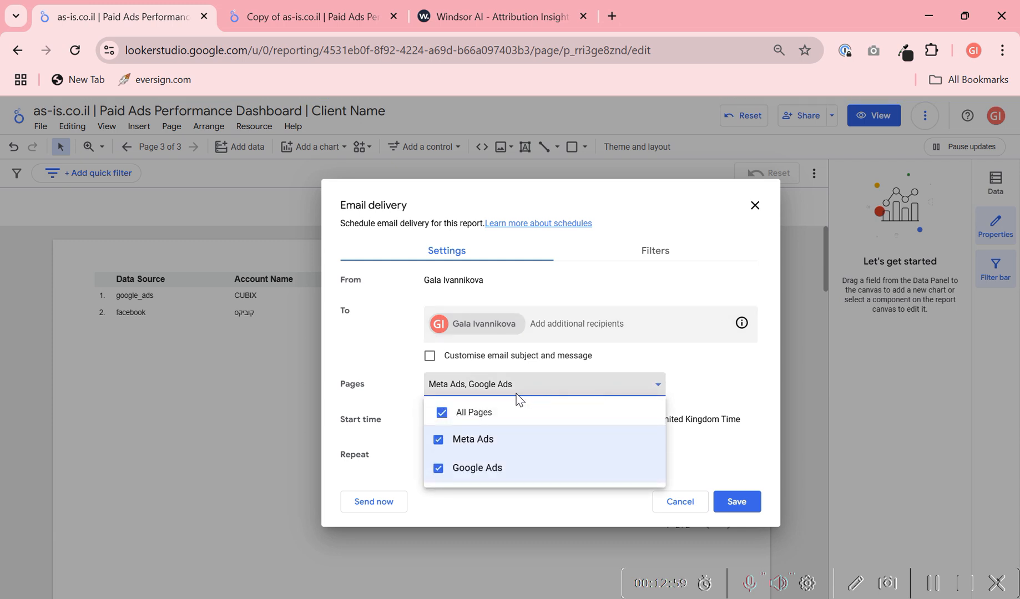
pyautogui.click(756, 371)
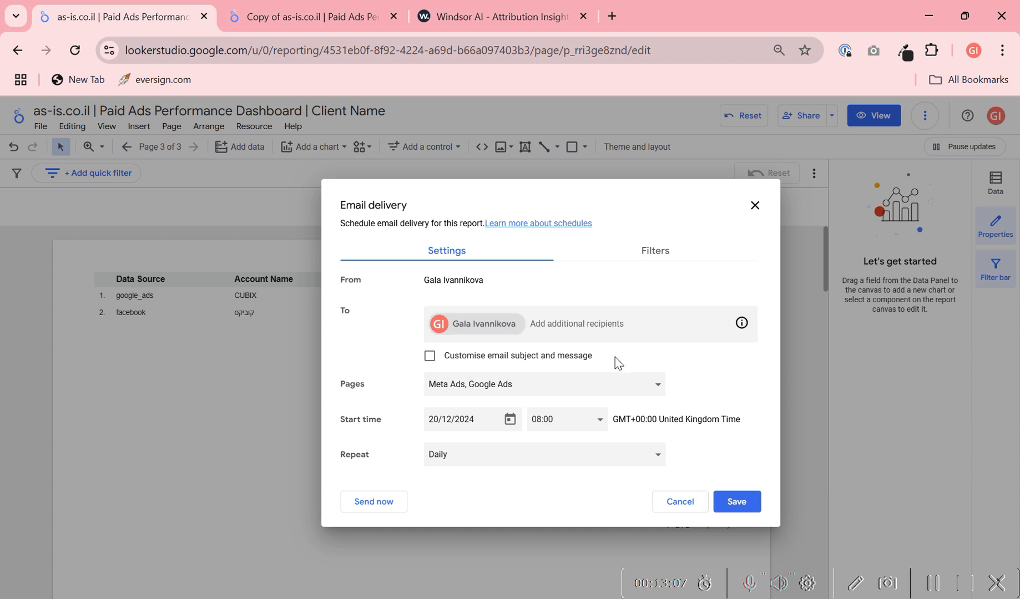
pyautogui.click(680, 502)
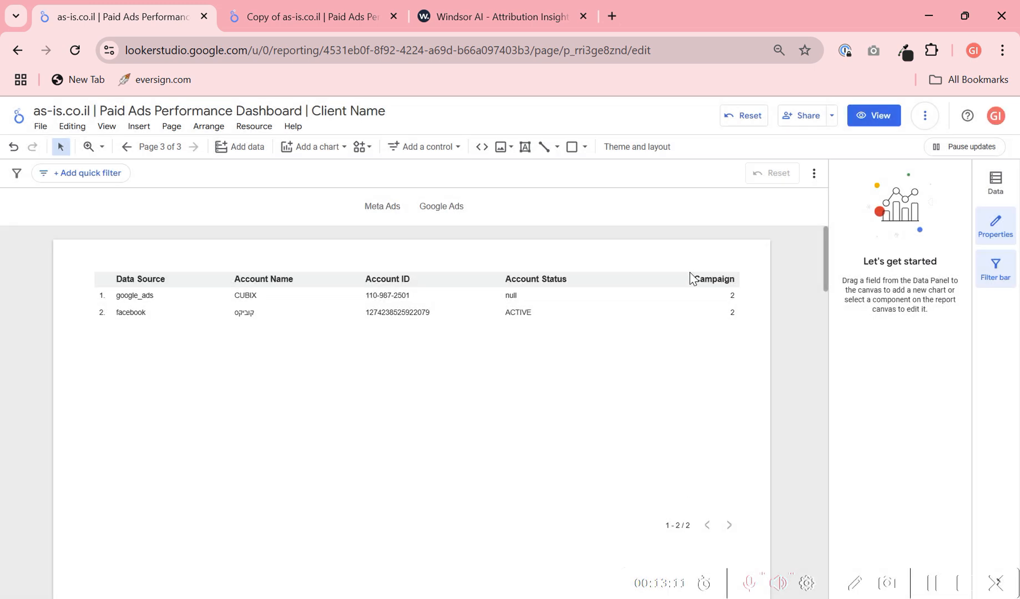